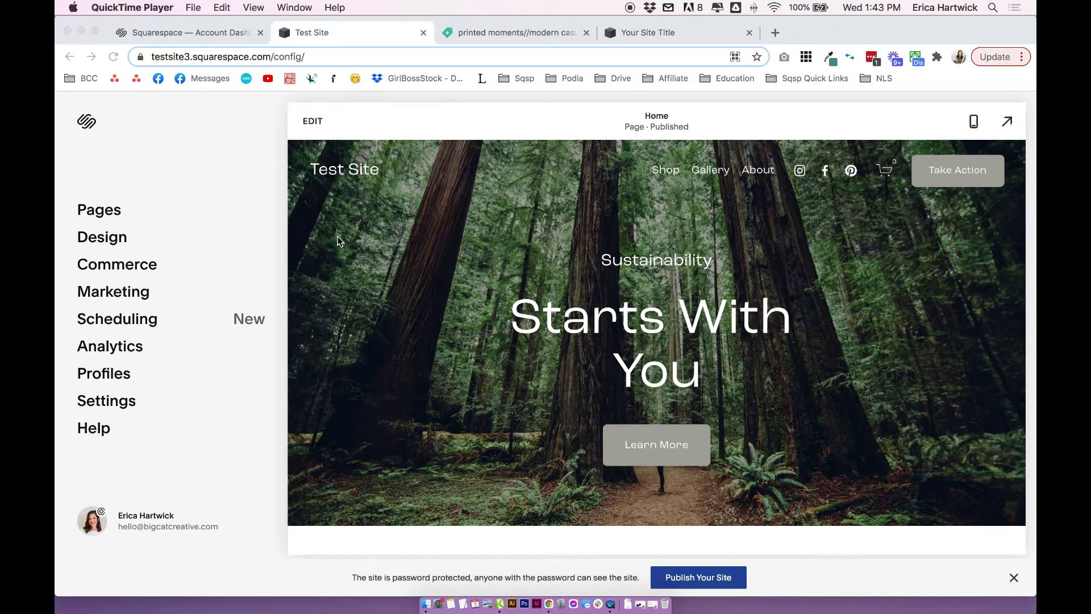
- Open the Test Site's Design settings and its Fonts panel
{"action": "left_click", "coordinate": [117, 183]}
{"action": "left_click", "coordinate": [113, 243]}
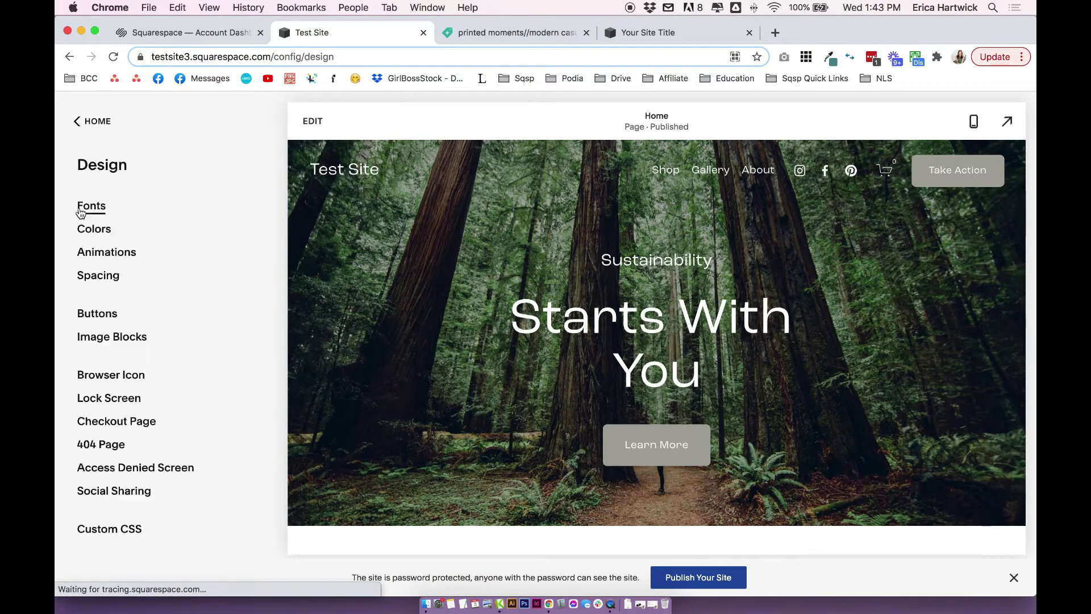
{"action": "left_click", "coordinate": [80, 209]}
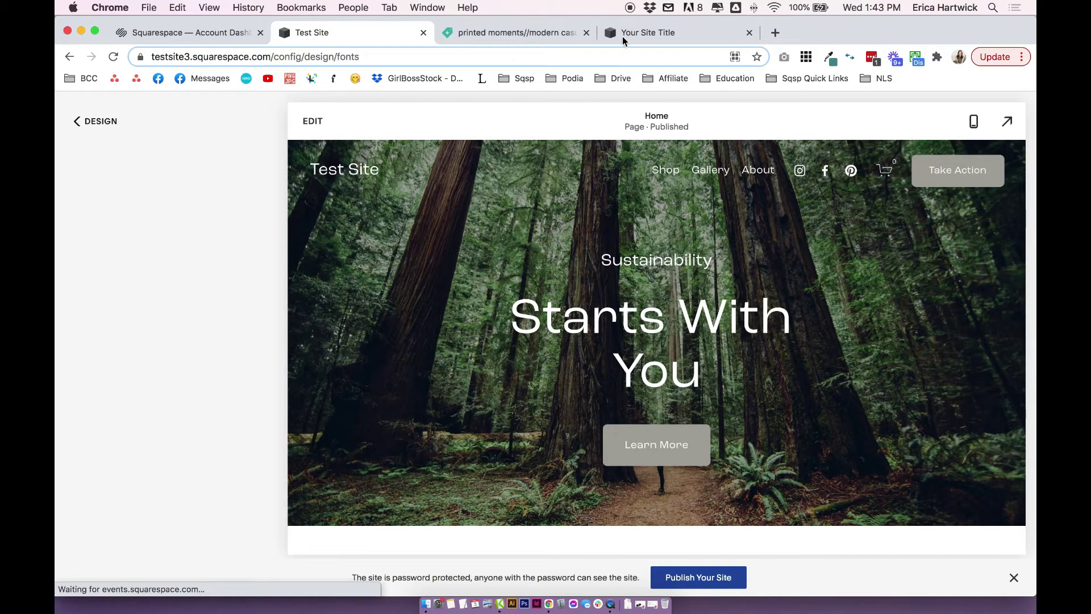
- Compare with the older 7.0 site's Site Styles, then return to the Test Site's Design menu
{"action": "left_click", "coordinate": [626, 34]}
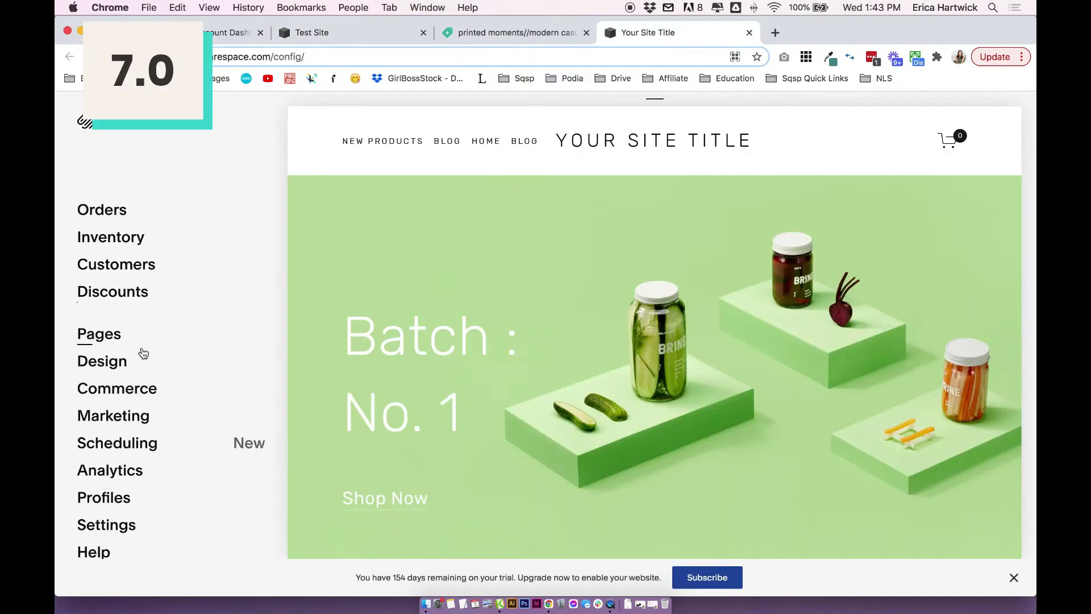
{"action": "left_click", "coordinate": [139, 359]}
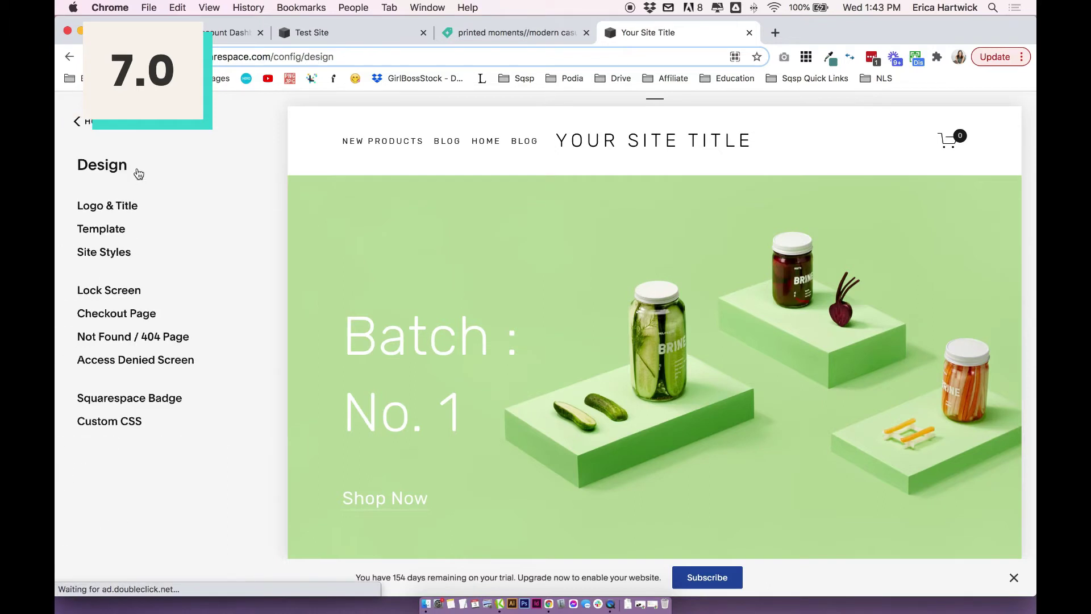
{"action": "left_click", "coordinate": [113, 256]}
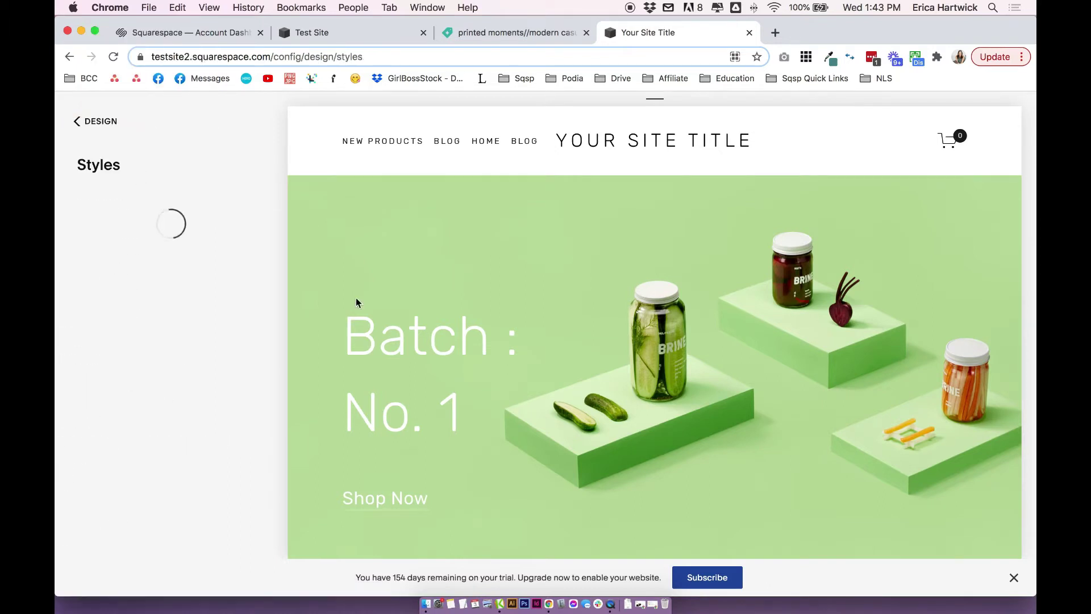
{"action": "left_click", "coordinate": [362, 33]}
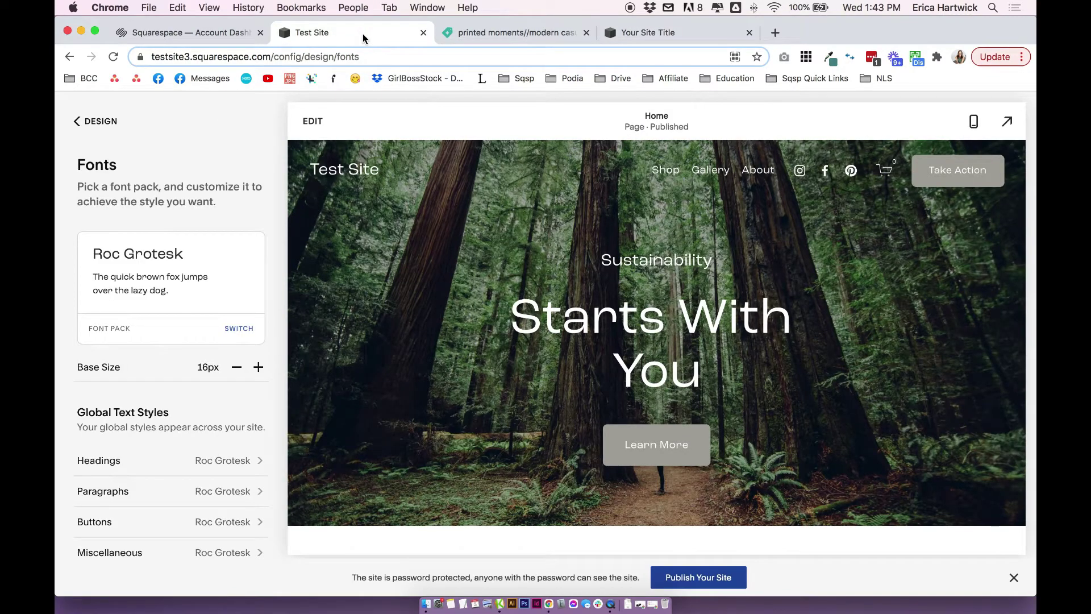
{"action": "left_click", "coordinate": [111, 119]}
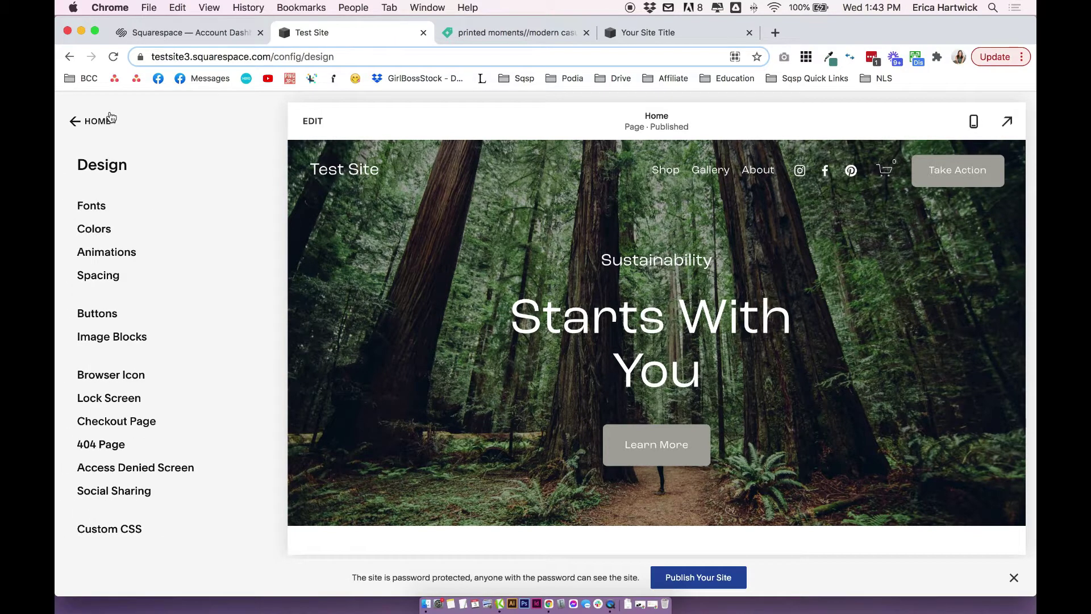
- Go from the Creative Market home page to the Script fonts category
{"action": "left_click", "coordinate": [494, 35]}
{"action": "scroll", "coordinate": [364, 164], "scroll_direction": "up", "scroll_amount": 10}
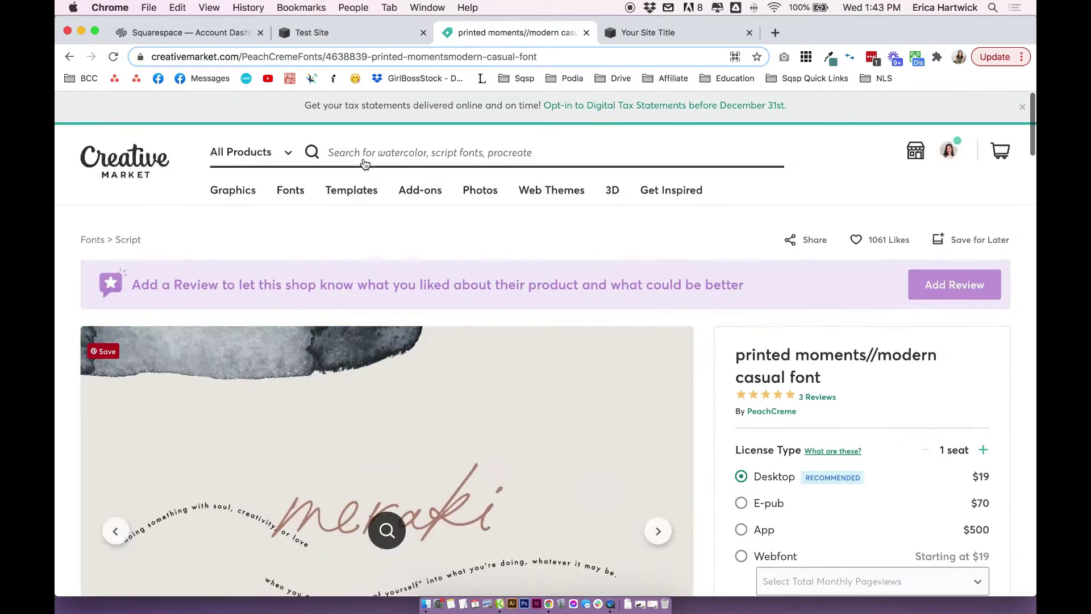
{"action": "left_click", "coordinate": [109, 163]}
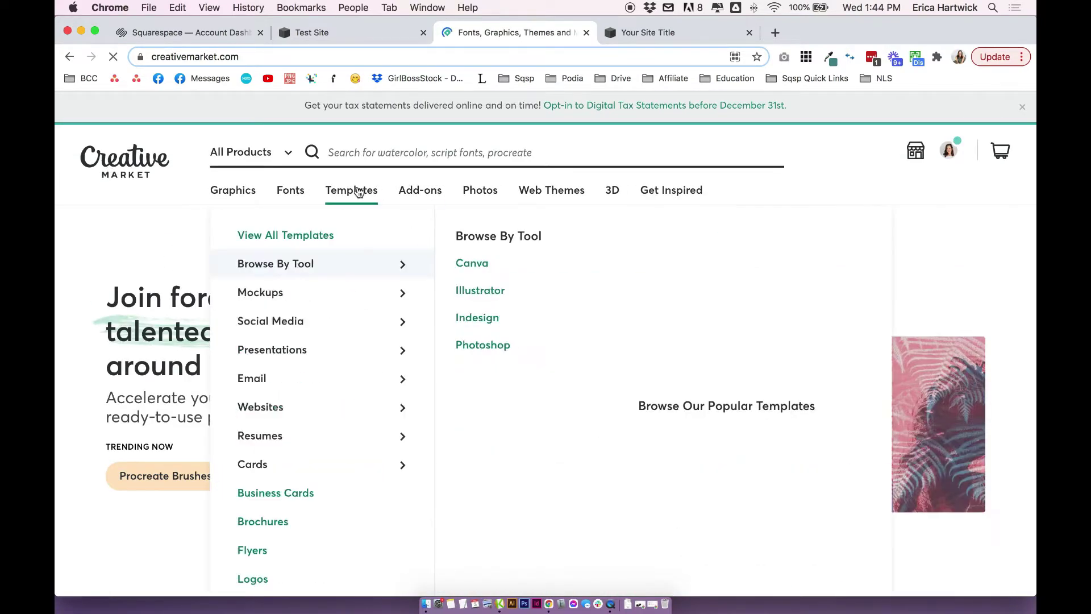
{"action": "mouse_move", "coordinate": [287, 193]}
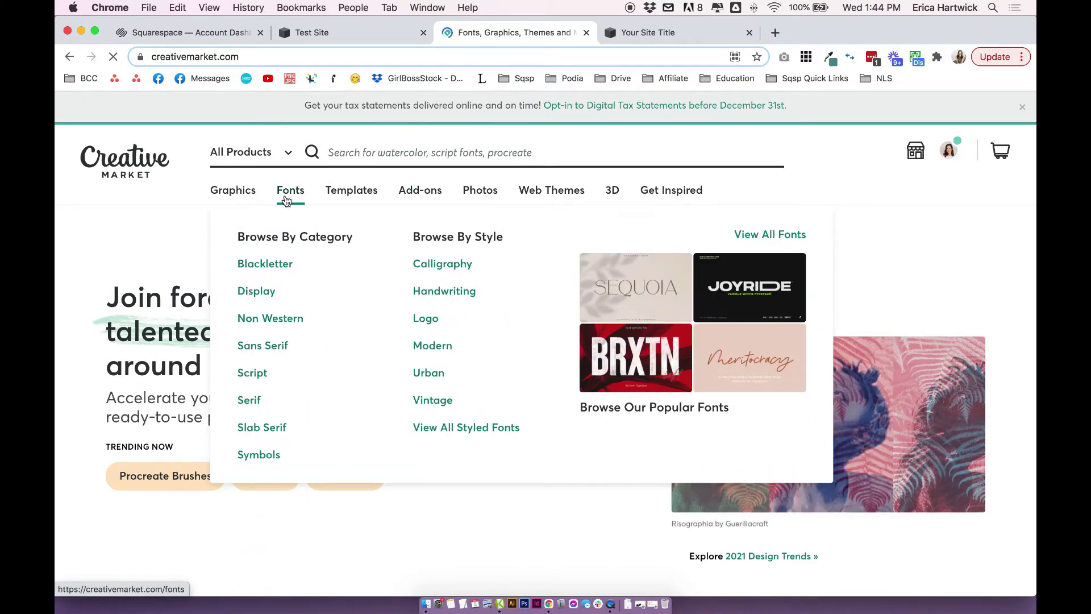
{"action": "left_click", "coordinate": [257, 374]}
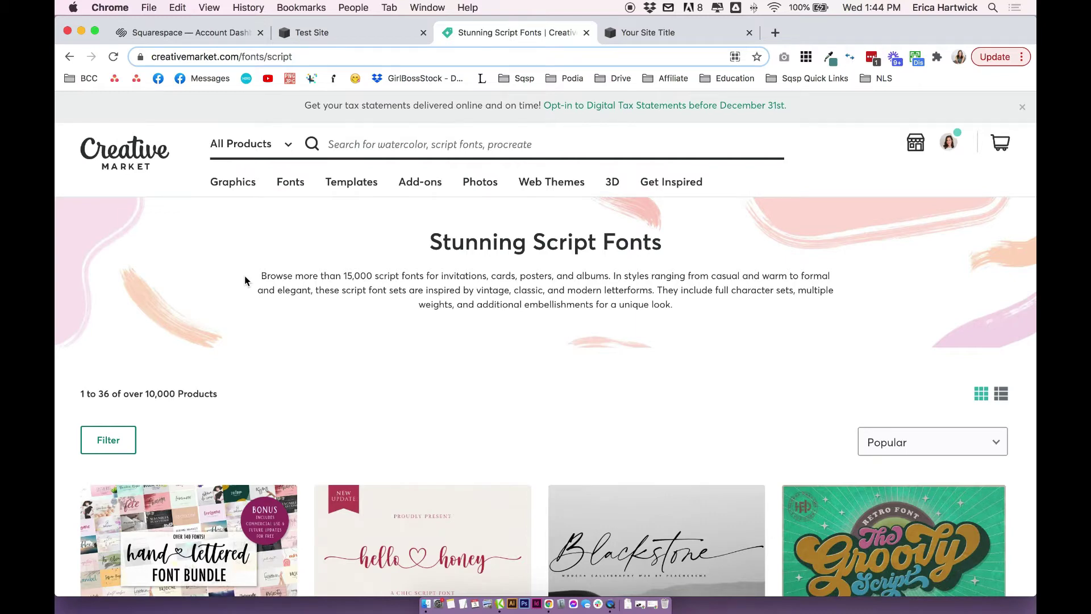
- Browse through the Stunning Script Fonts product listings
{"action": "scroll", "coordinate": [245, 279], "scroll_direction": "down", "scroll_amount": 3}
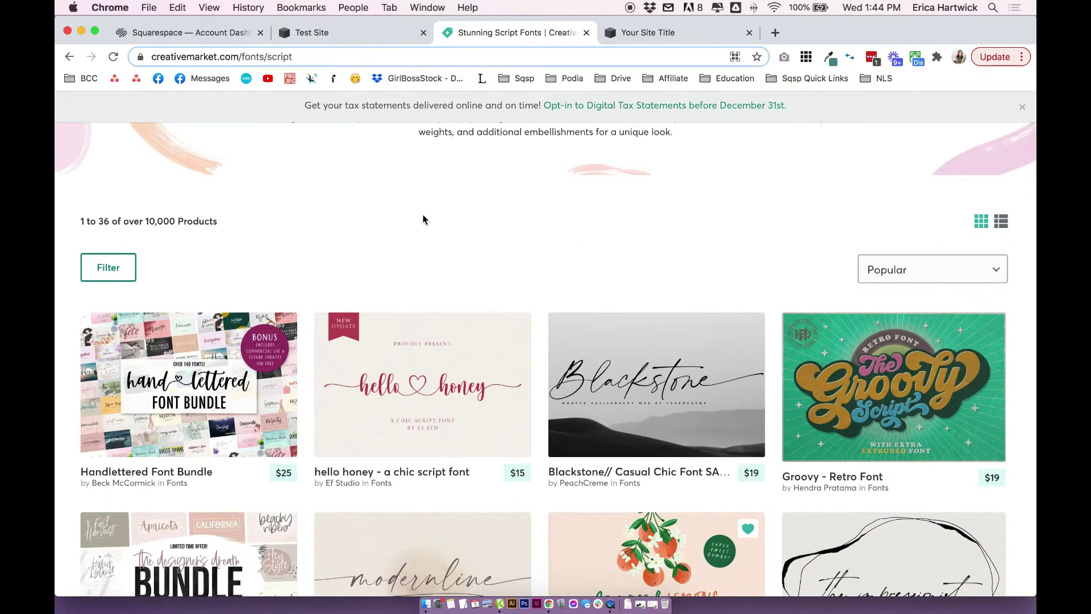
{"action": "scroll", "coordinate": [422, 214], "scroll_direction": "down", "scroll_amount": 1}
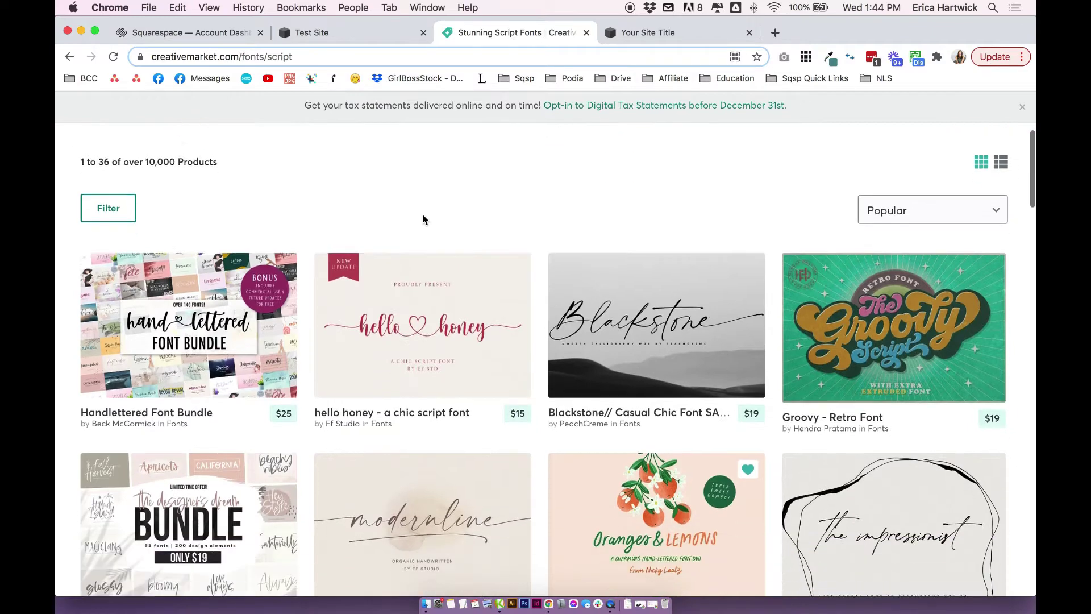
{"action": "scroll", "coordinate": [422, 210], "scroll_direction": "up", "scroll_amount": 2}
{"action": "scroll", "coordinate": [421, 214], "scroll_direction": "up", "scroll_amount": 3}
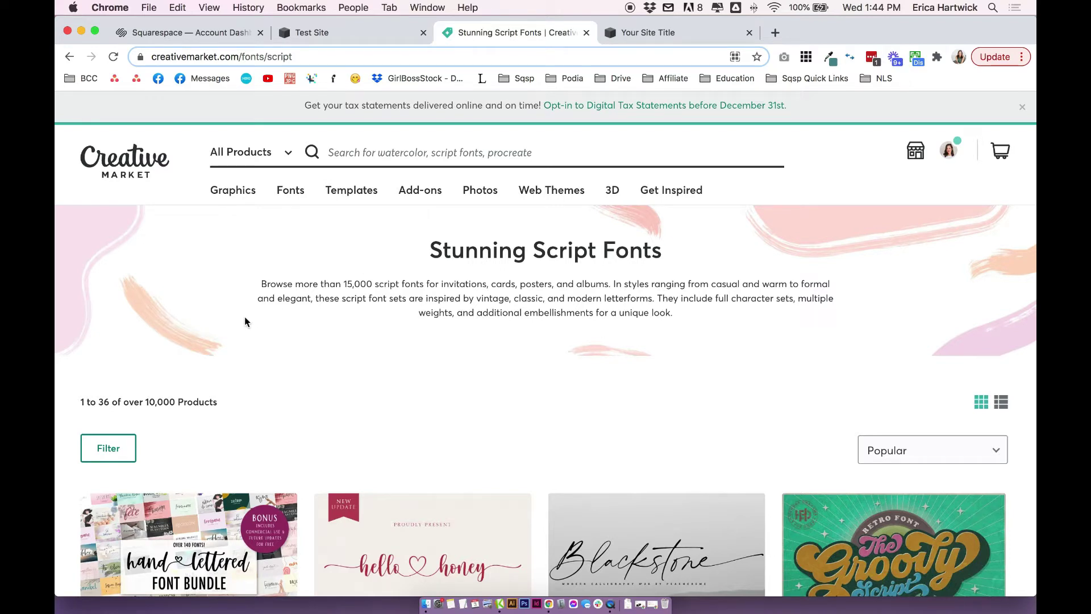
{"action": "scroll", "coordinate": [245, 321], "scroll_direction": "down", "scroll_amount": 2}
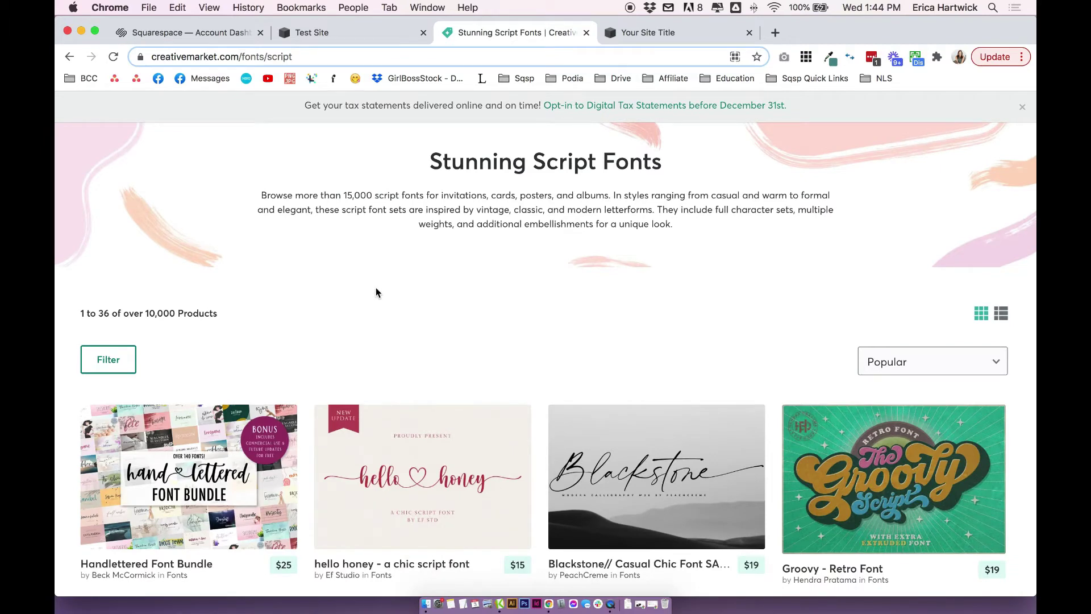
{"action": "scroll", "coordinate": [377, 288], "scroll_direction": "down", "scroll_amount": 1}
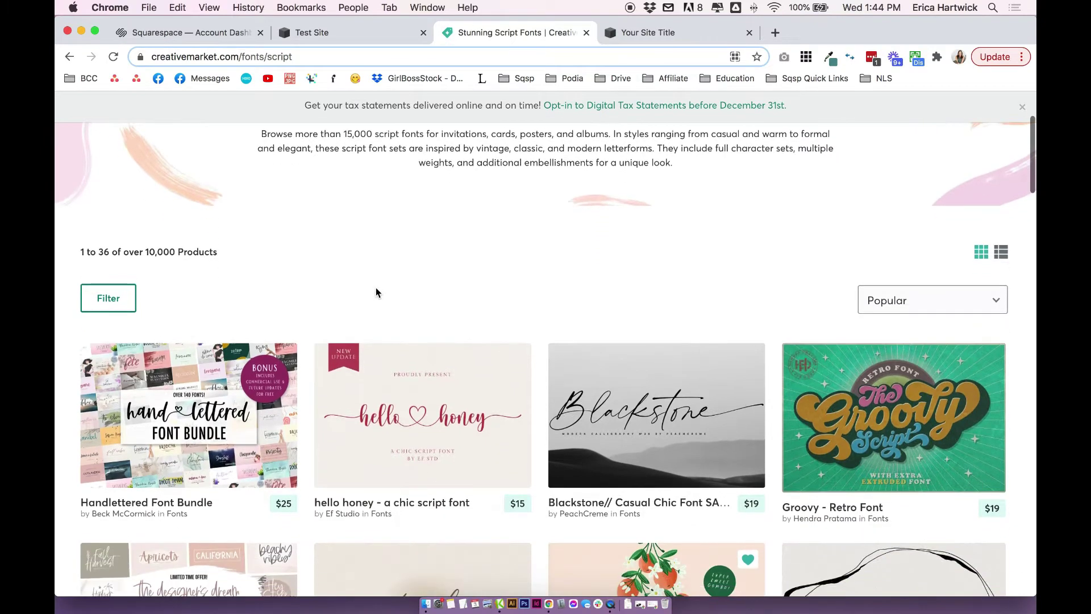
{"action": "scroll", "coordinate": [476, 273], "scroll_direction": "down", "scroll_amount": 1}
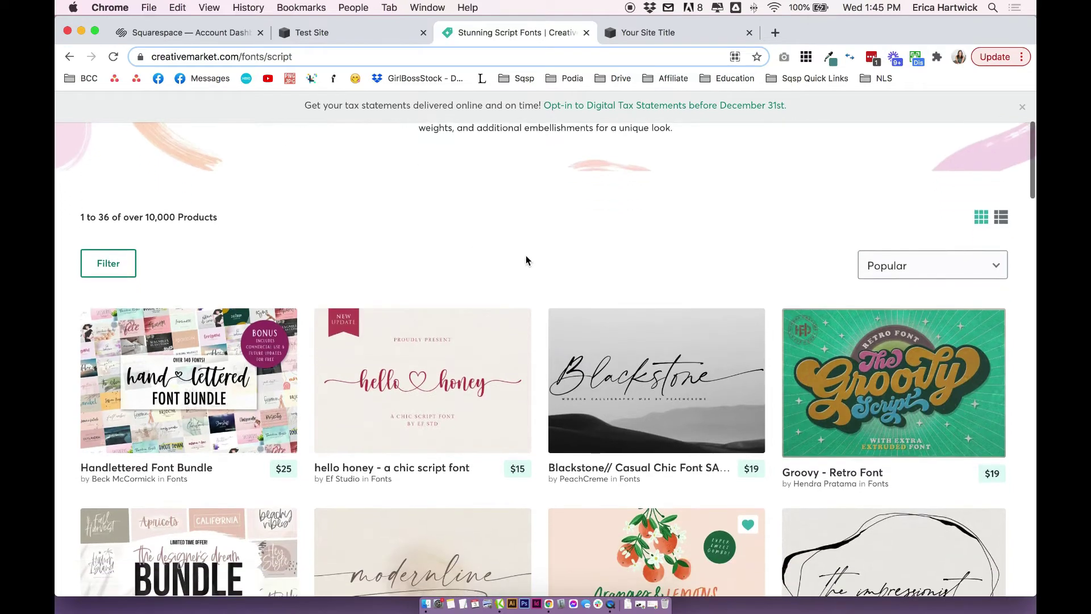
{"action": "scroll", "coordinate": [533, 254], "scroll_direction": "down", "scroll_amount": 2}
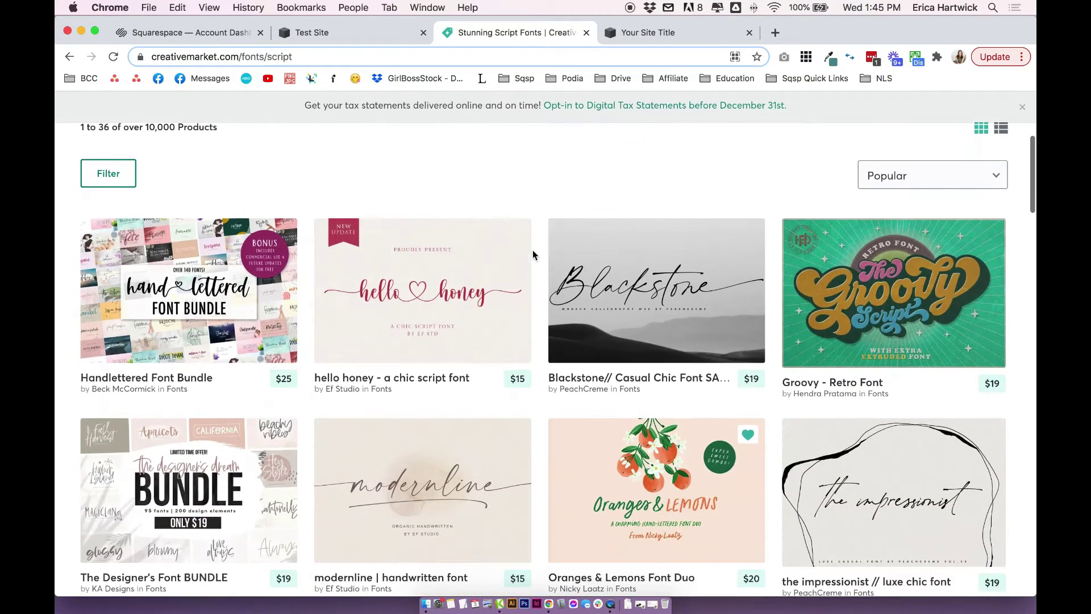
- Open the Blackstone font product and choose the Webfont license type
{"action": "left_click", "coordinate": [594, 250]}
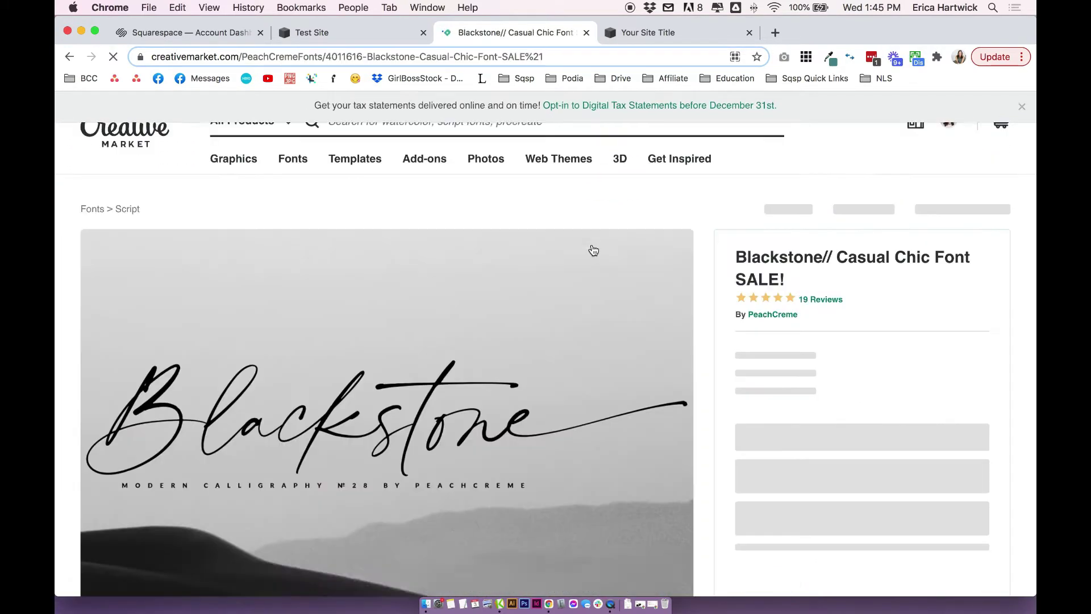
{"action": "scroll", "coordinate": [942, 291], "scroll_direction": "down", "scroll_amount": 2}
{"action": "scroll", "coordinate": [942, 290], "scroll_direction": "down", "scroll_amount": 2}
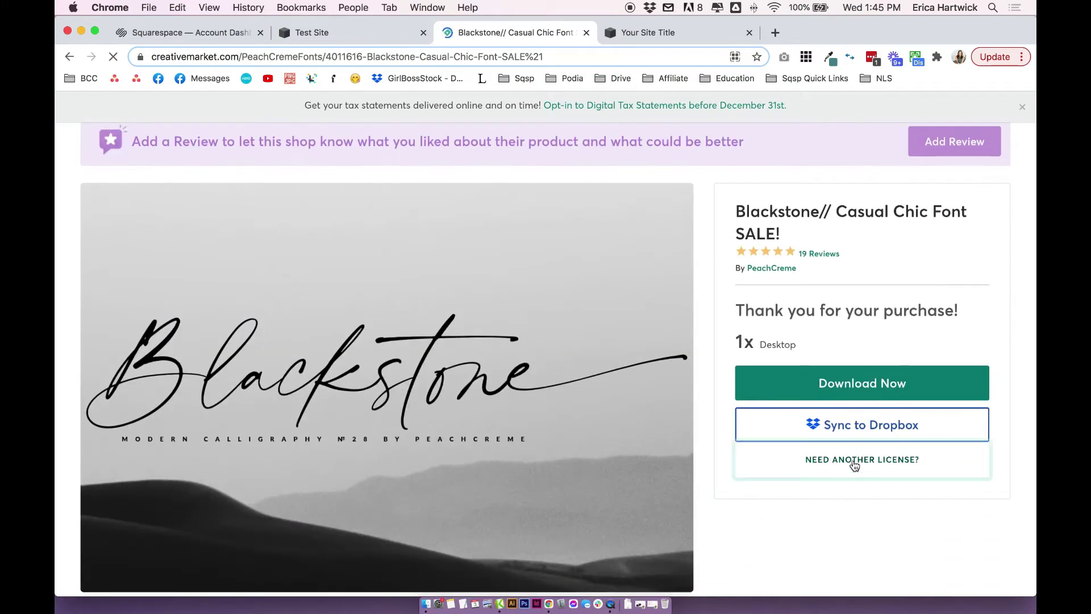
{"action": "left_click", "coordinate": [852, 458]}
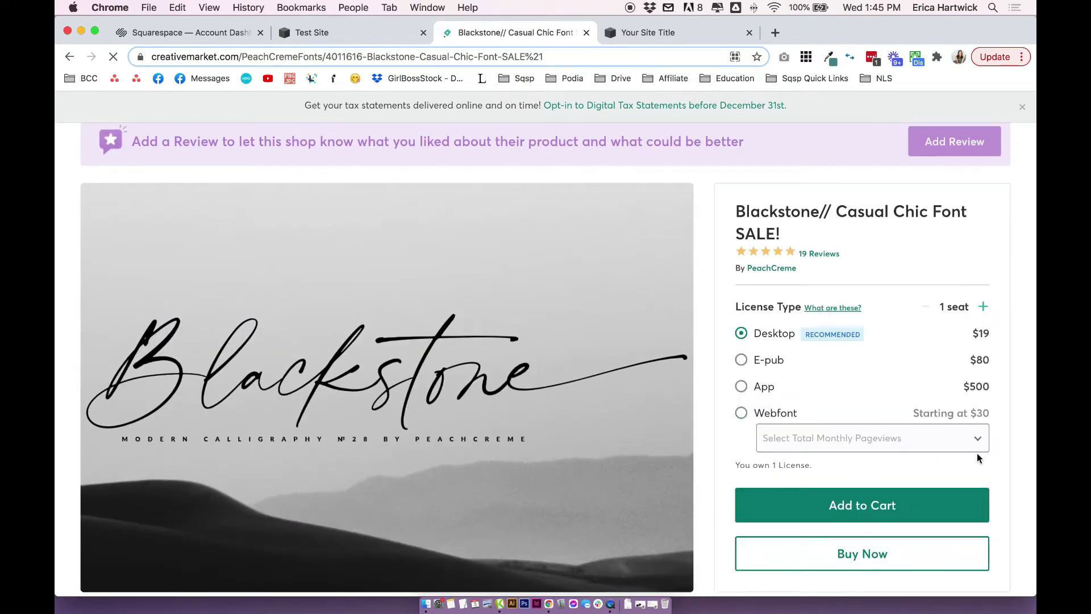
{"action": "left_click", "coordinate": [739, 416]}
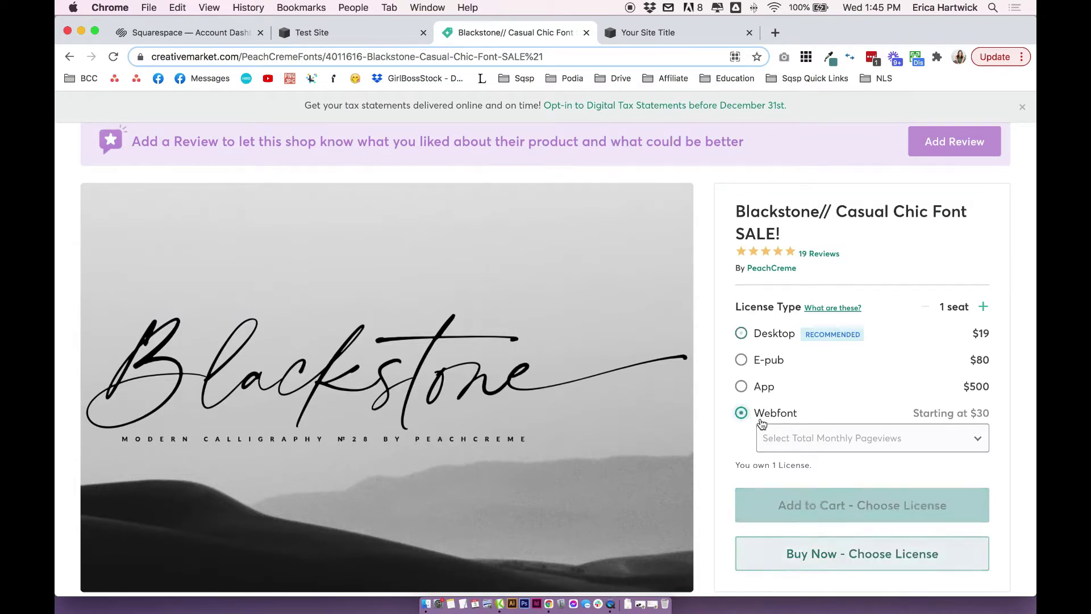
- Expand the product description and highlight its TTF, OTF and WOFF file formats
{"action": "scroll", "coordinate": [769, 414], "scroll_direction": "down", "scroll_amount": 2}
{"action": "scroll", "coordinate": [769, 414], "scroll_direction": "up", "scroll_amount": 2}
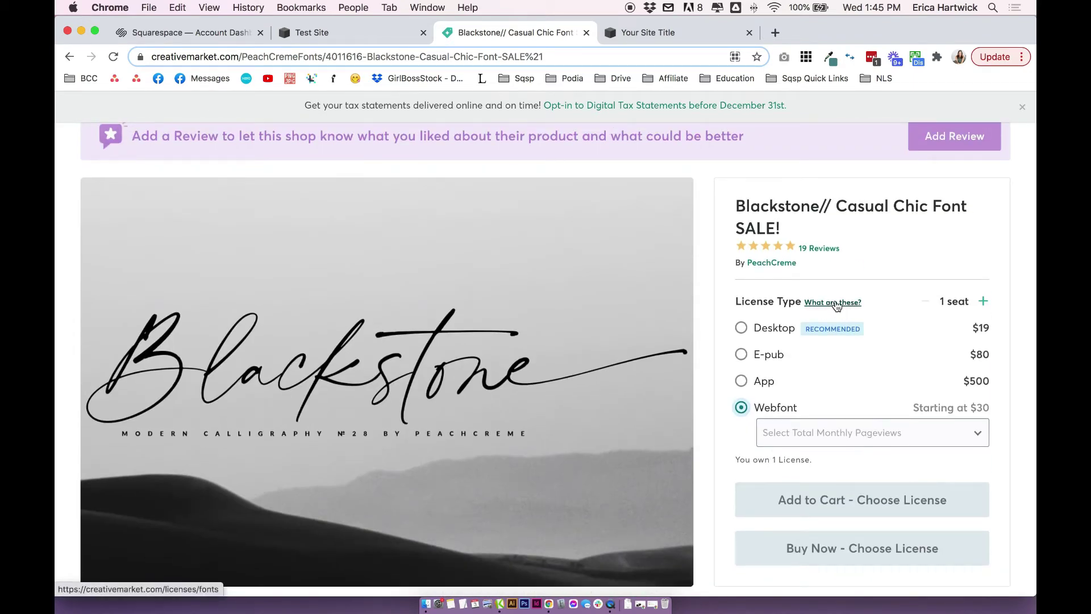
{"action": "scroll", "coordinate": [838, 306], "scroll_direction": "up", "scroll_amount": 1}
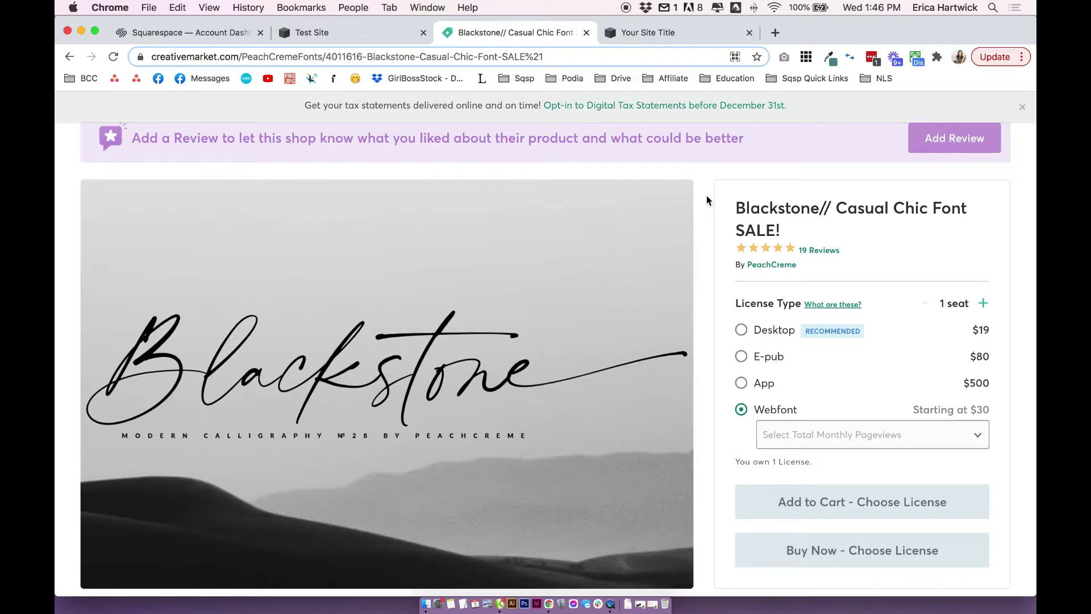
{"action": "scroll", "coordinate": [707, 197], "scroll_direction": "down", "scroll_amount": 3}
{"action": "scroll", "coordinate": [707, 196], "scroll_direction": "down", "scroll_amount": 5}
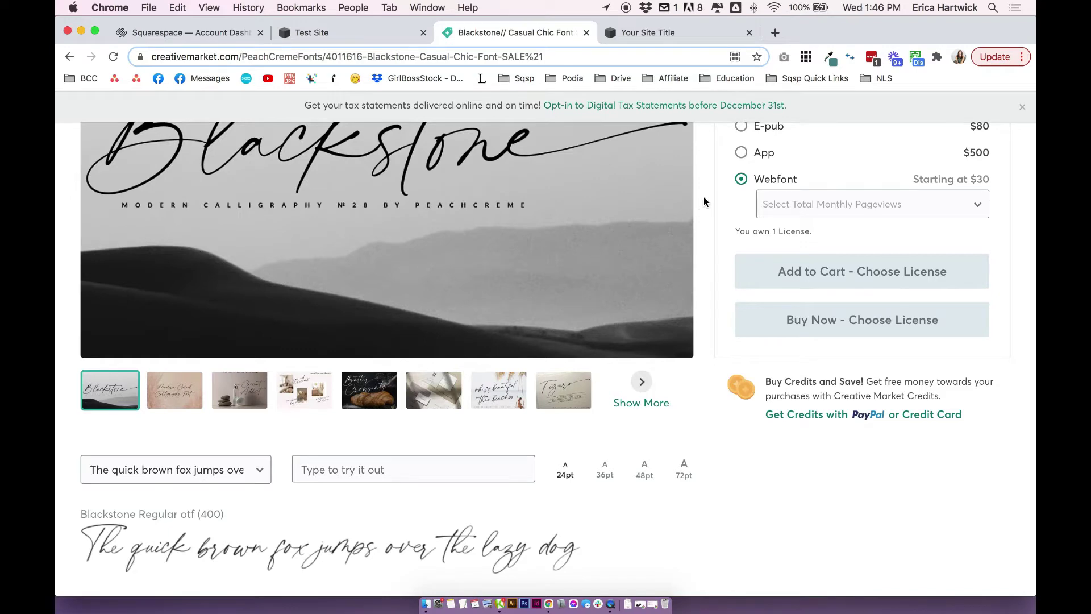
{"action": "scroll", "coordinate": [703, 199], "scroll_direction": "down", "scroll_amount": 15}
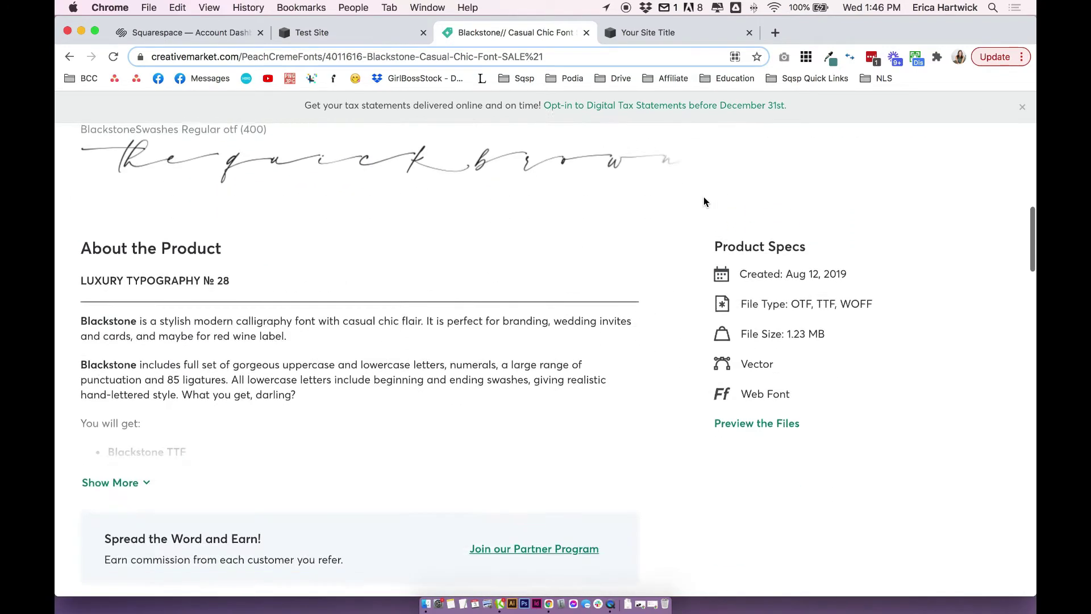
{"action": "left_click", "coordinate": [117, 464]}
{"action": "scroll", "coordinate": [300, 413], "scroll_direction": "down", "scroll_amount": 3}
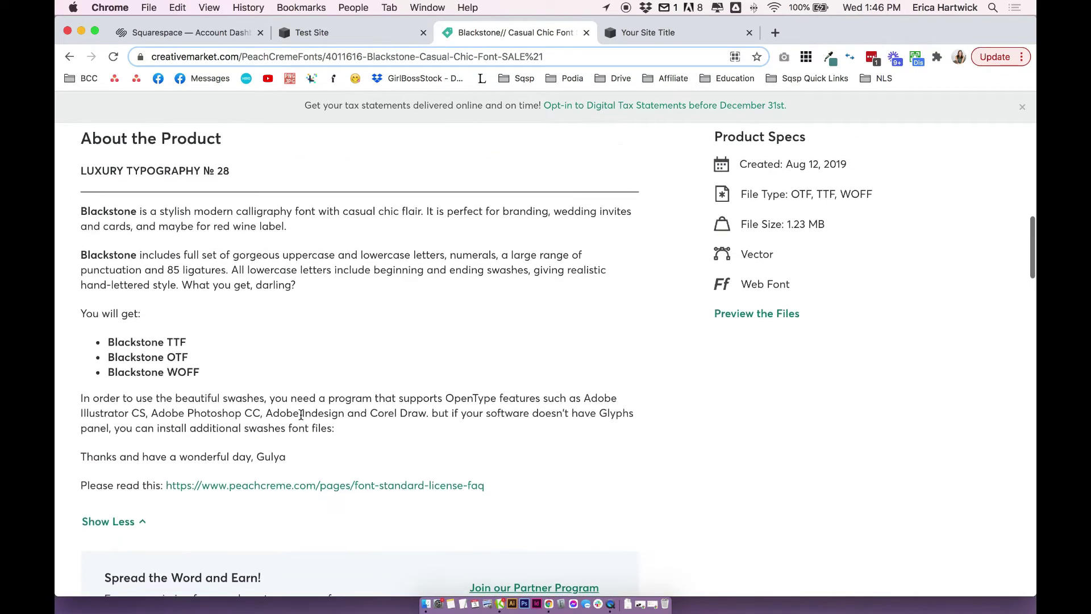
{"action": "double_click", "coordinate": [169, 341]}
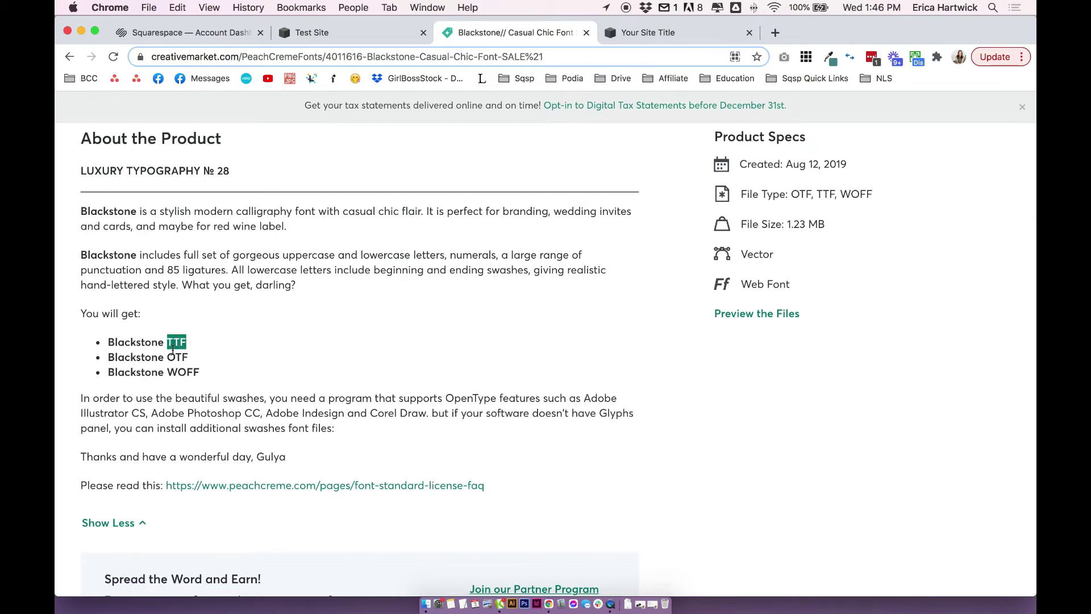
{"action": "left_click", "coordinate": [171, 356]}
{"action": "double_click", "coordinate": [170, 356]}
{"action": "left_click_drag", "start_coordinate": [167, 372], "coordinate": [206, 378]}
- In the printed-moments font folder, select the font files and preview printedmoments.woff2
{"action": "key", "text": "super+Tab"}
{"action": "left_click_drag", "start_coordinate": [404, 129], "coordinate": [604, 129]}
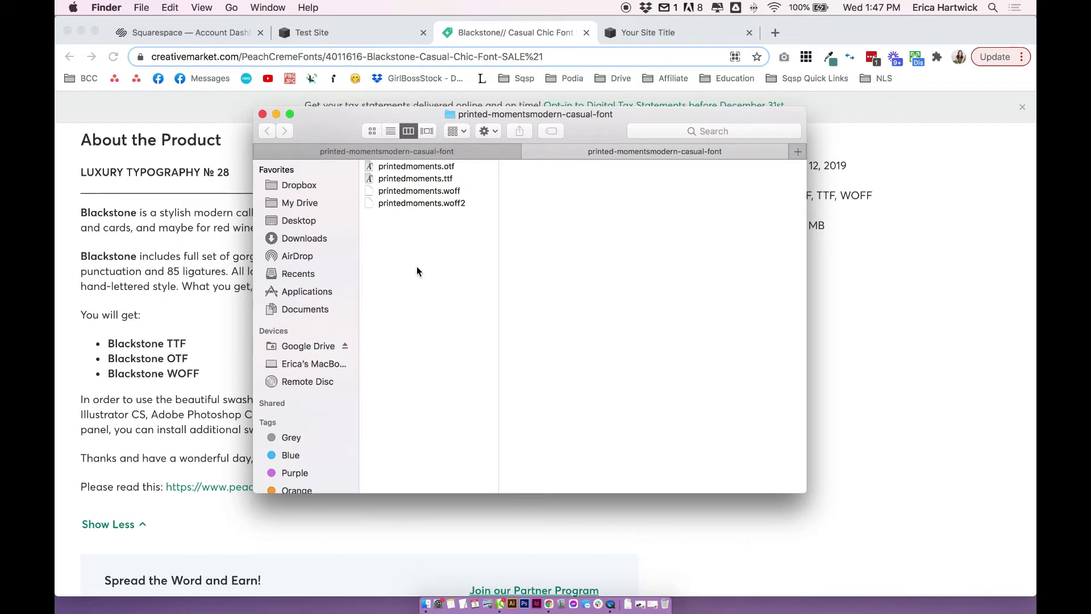
{"action": "left_click_drag", "start_coordinate": [428, 240], "coordinate": [441, 263]}
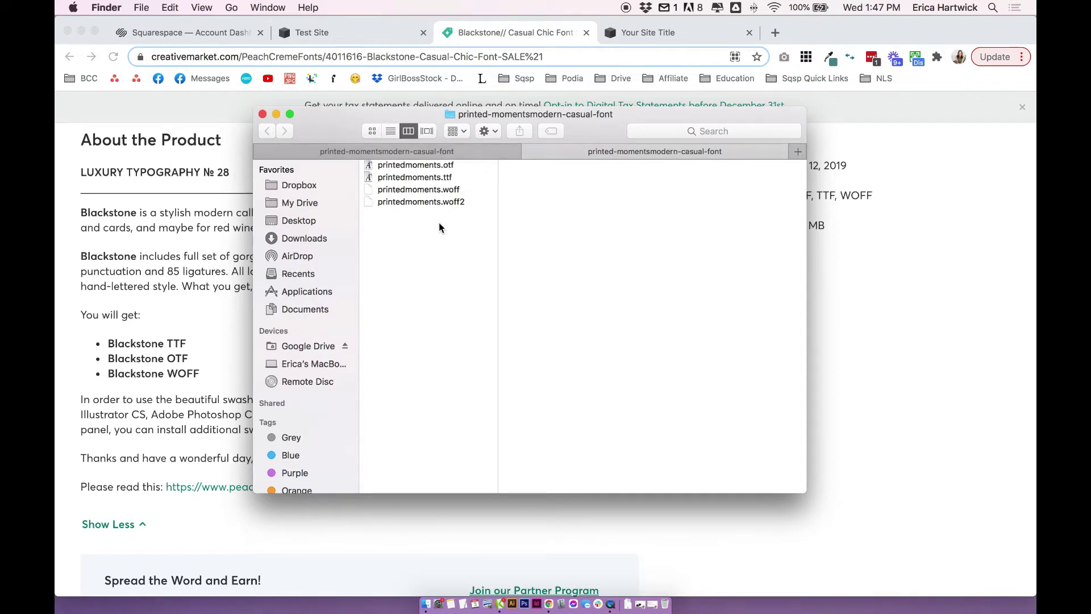
{"action": "key", "text": "super+a"}
{"action": "left_click", "coordinate": [425, 247]}
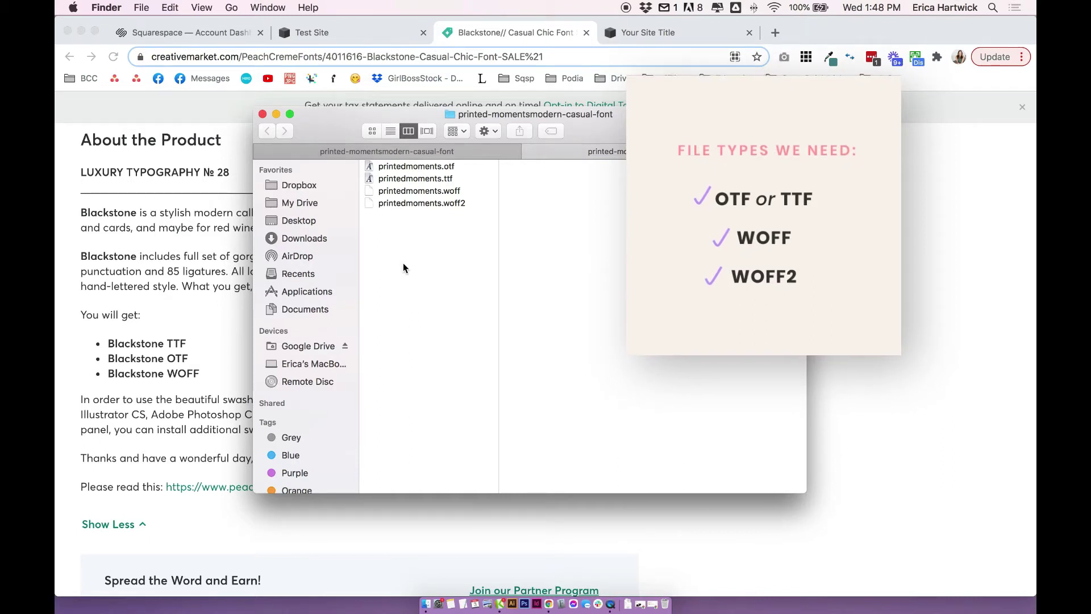
{"action": "left_click_drag", "start_coordinate": [458, 252], "coordinate": [448, 228]}
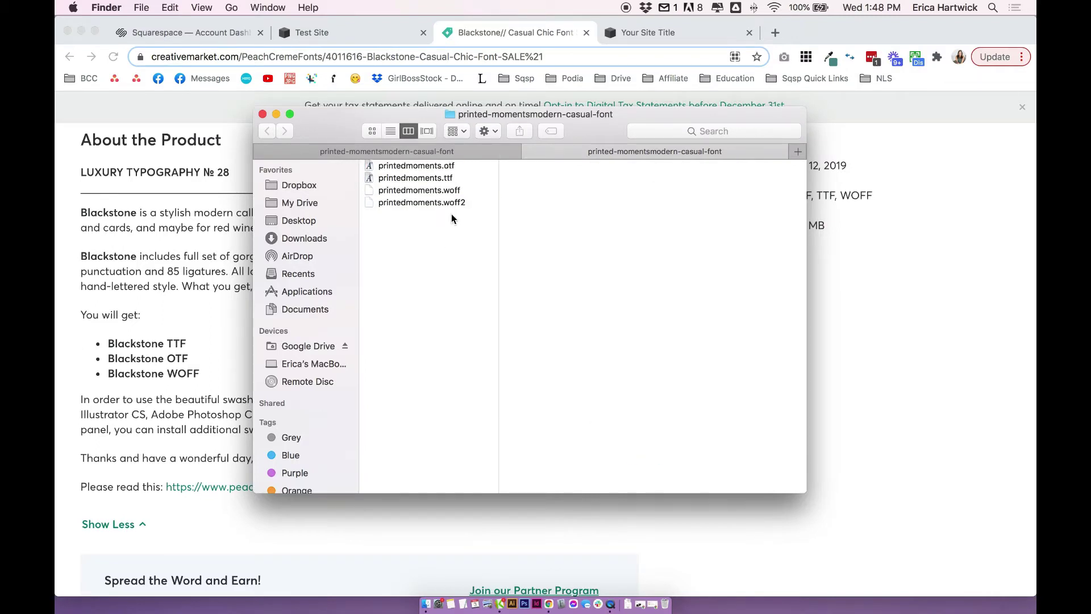
{"action": "left_click", "coordinate": [452, 205]}
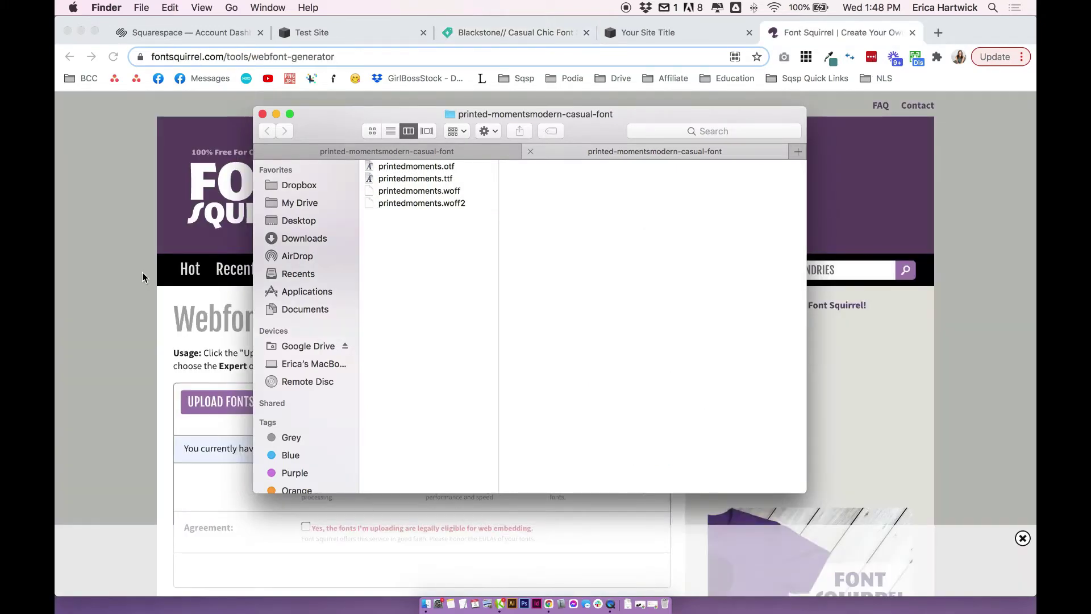
- Review Font Squirrel's Webfont Generator page address and scroll down the page
{"action": "left_click", "coordinate": [142, 277]}
{"action": "left_click", "coordinate": [153, 56]}
{"action": "left_click", "coordinate": [154, 57]}
{"action": "double_click", "coordinate": [293, 57]}
{"action": "double_click", "coordinate": [318, 56]}
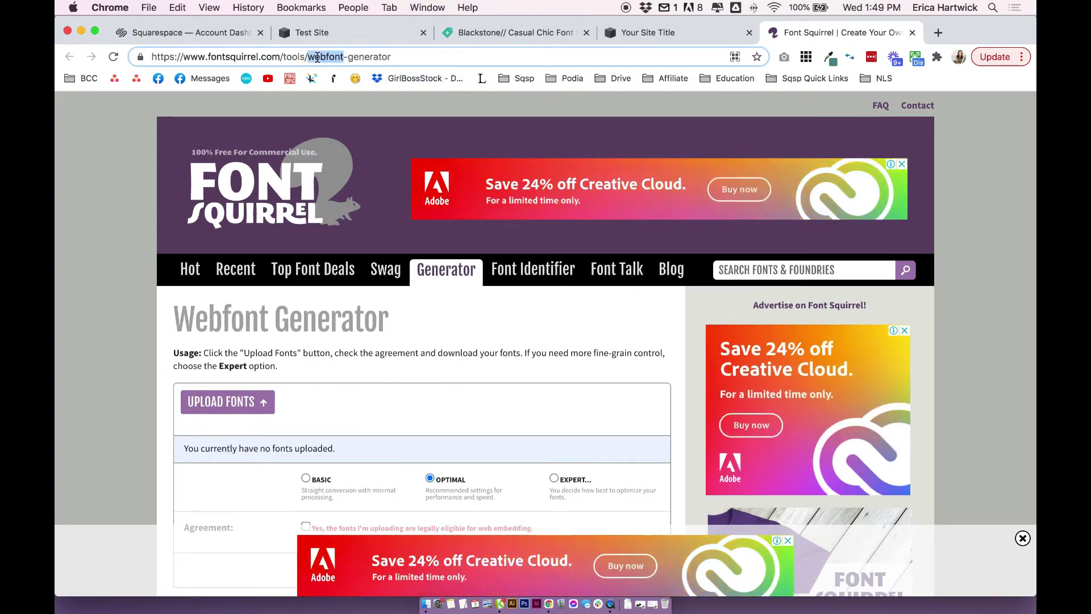
{"action": "double_click", "coordinate": [370, 57]}
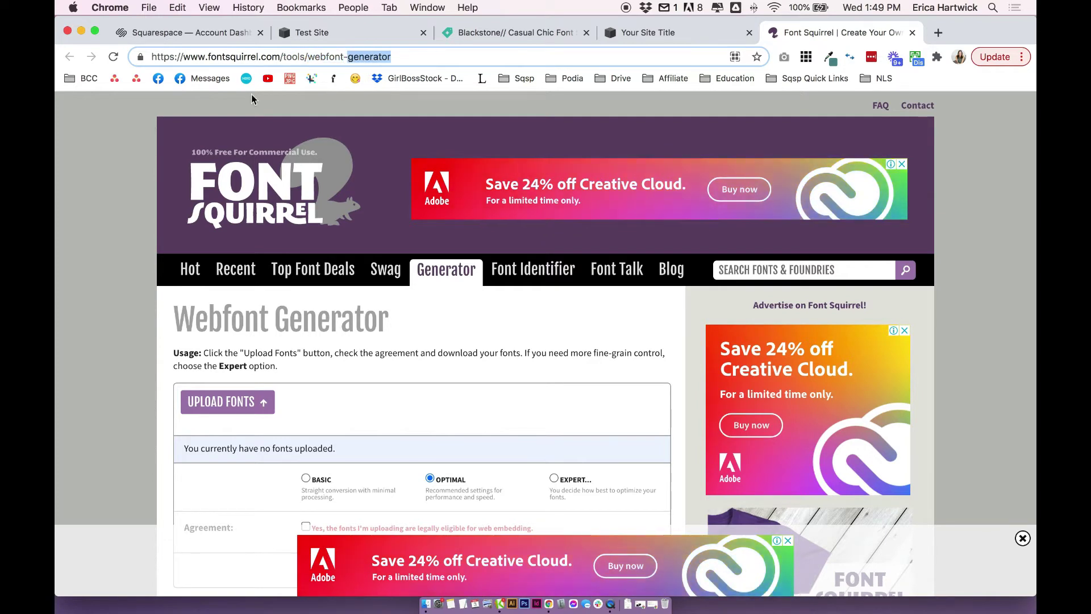
{"action": "left_click", "coordinate": [141, 210]}
{"action": "scroll", "coordinate": [142, 210], "scroll_direction": "down", "scroll_amount": 2}
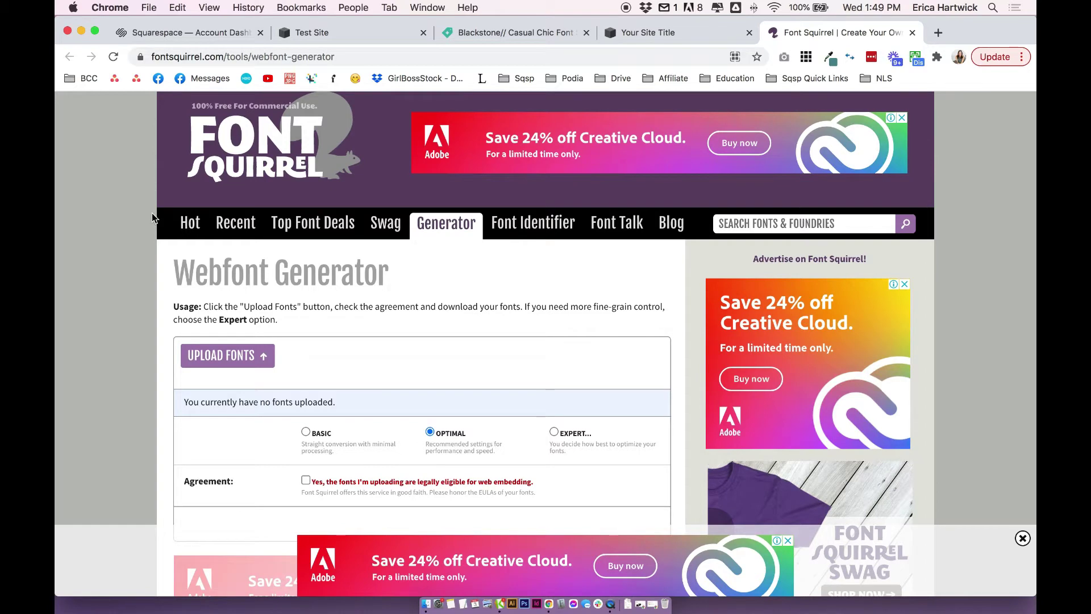
{"action": "scroll", "coordinate": [152, 217], "scroll_direction": "down", "scroll_amount": 1}
- Upload printedmoments.otf, accept the embedding agreement and download the webfont kit
{"action": "key", "text": "super+Tab"}
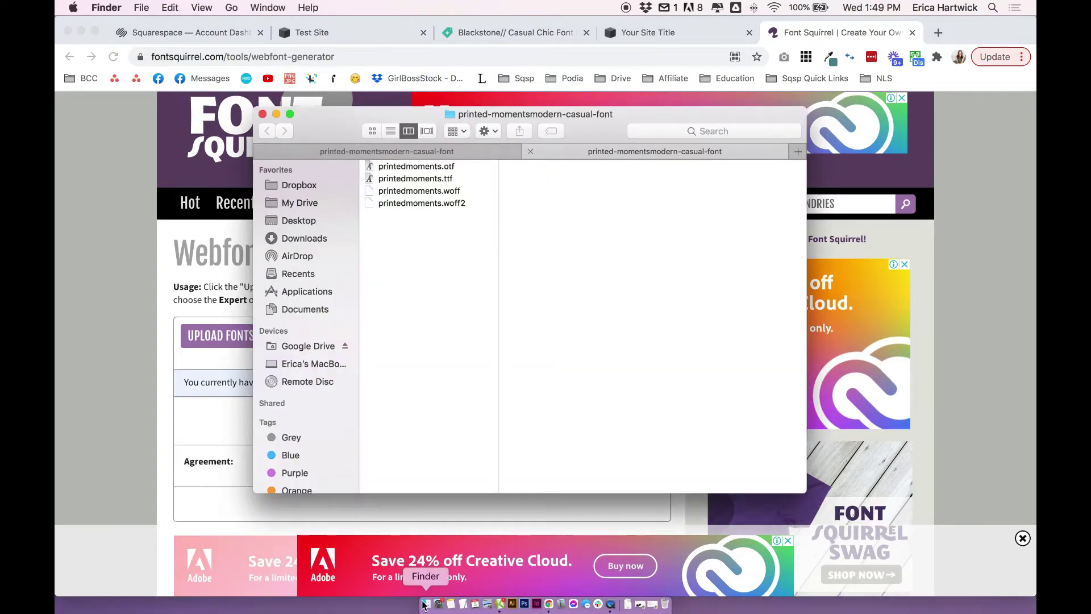
{"action": "left_click", "coordinate": [451, 166]}
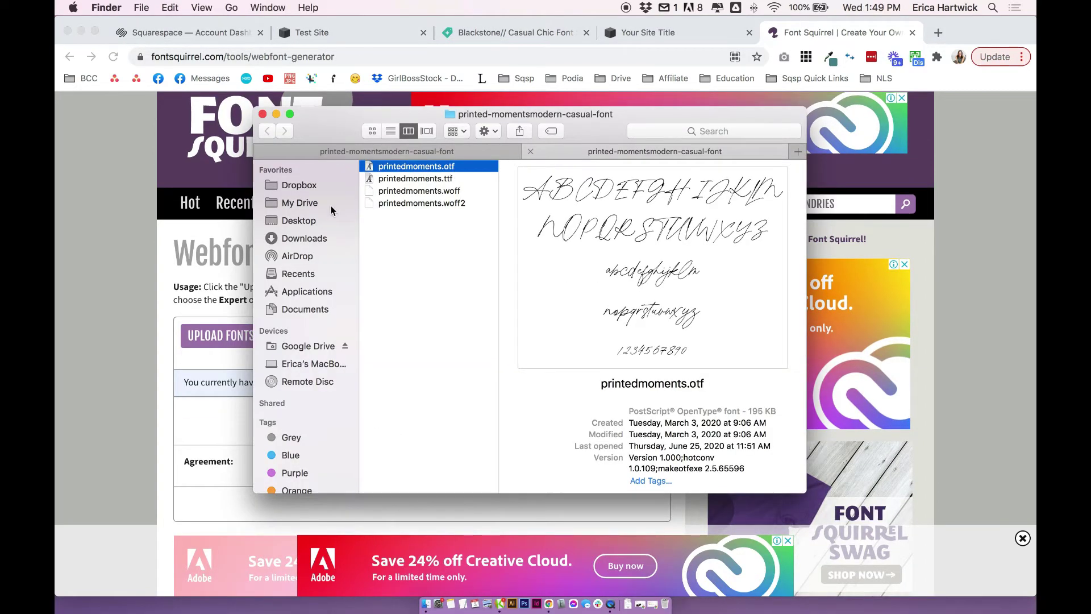
{"action": "left_click_drag", "start_coordinate": [455, 151], "coordinate": [579, 167]}
{"action": "left_click", "coordinate": [116, 319]}
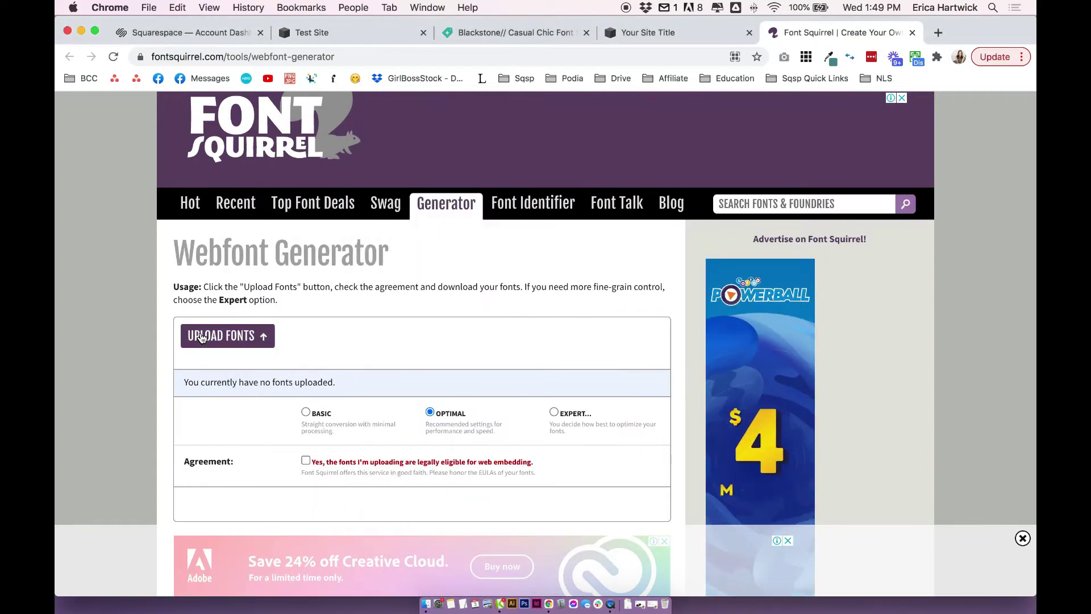
{"action": "left_click", "coordinate": [227, 335]}
{"action": "key", "text": "Escape"}
{"action": "scroll", "coordinate": [721, 523], "scroll_direction": "down", "scroll_amount": 3}
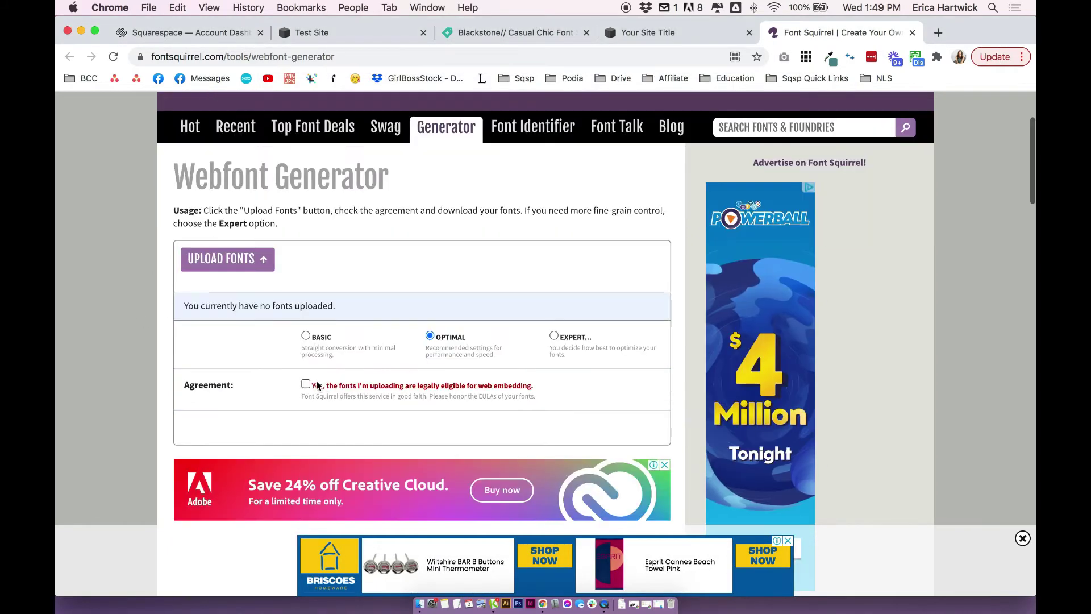
{"action": "left_click_drag", "start_coordinate": [312, 386], "coordinate": [547, 392]}
{"action": "left_click", "coordinate": [547, 392]}
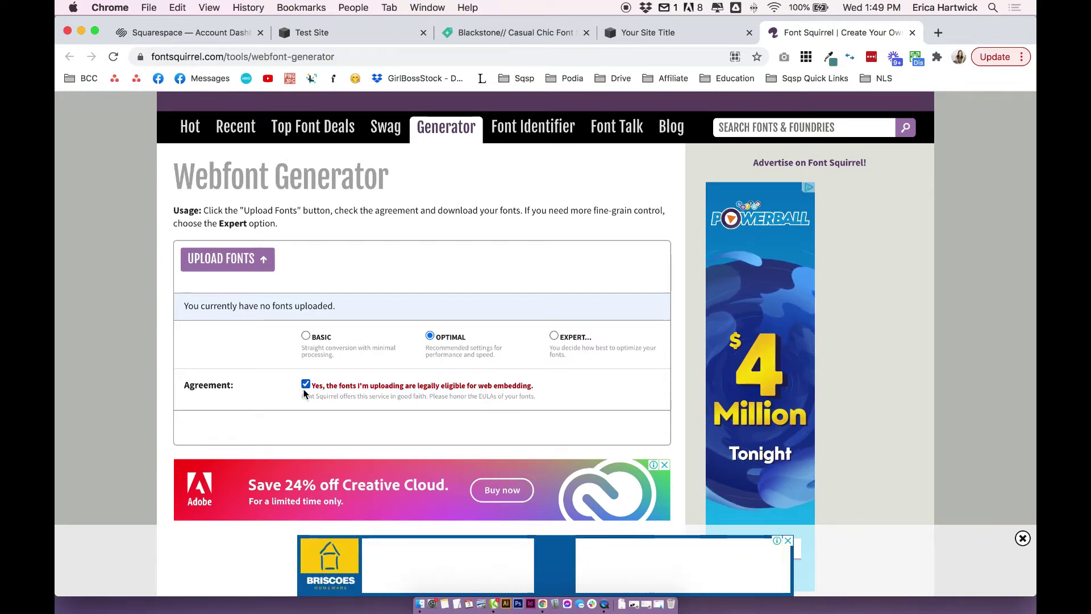
{"action": "scroll", "coordinate": [322, 381], "scroll_direction": "down", "scroll_amount": 3}
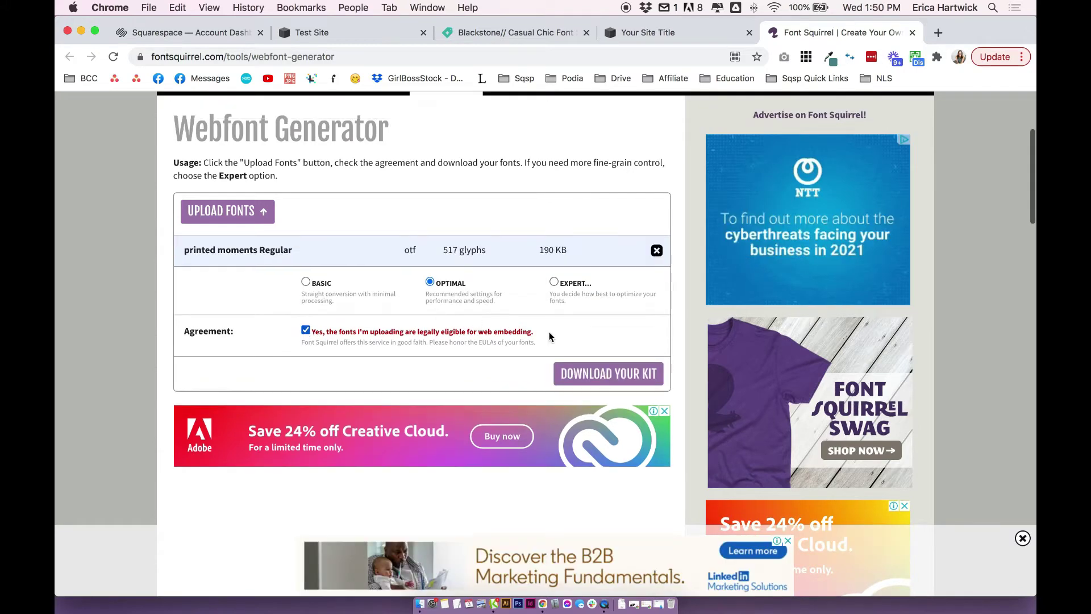
{"action": "left_click", "coordinate": [612, 379]}
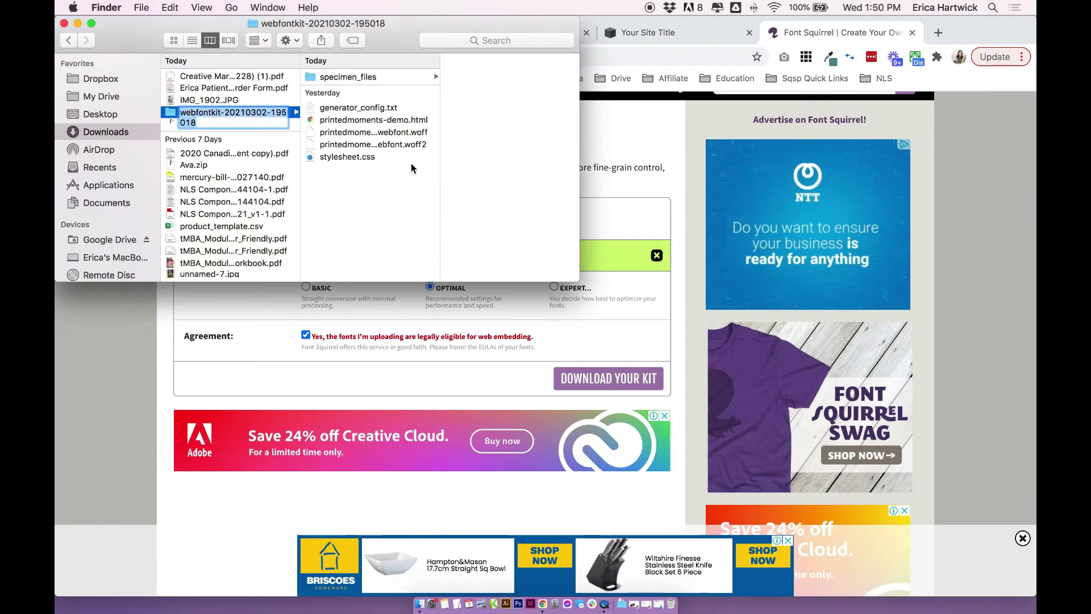
- Inspect the kit's webfont woff and woff2 files, then bring the original font folder forward
{"action": "left_click", "coordinate": [416, 134]}
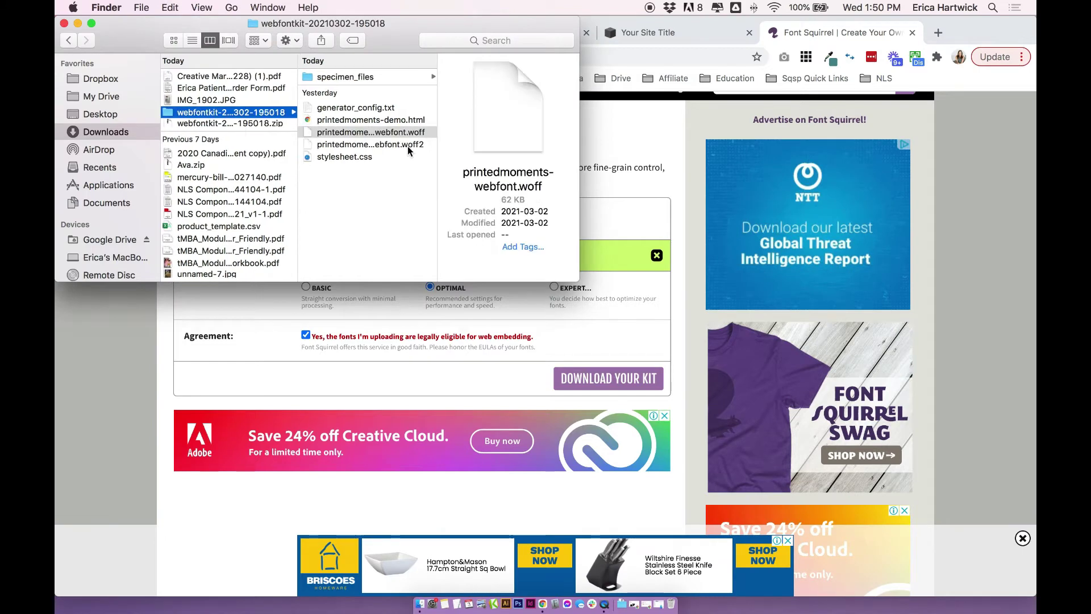
{"action": "left_click", "coordinate": [408, 147]}
{"action": "right_click", "coordinate": [419, 603]}
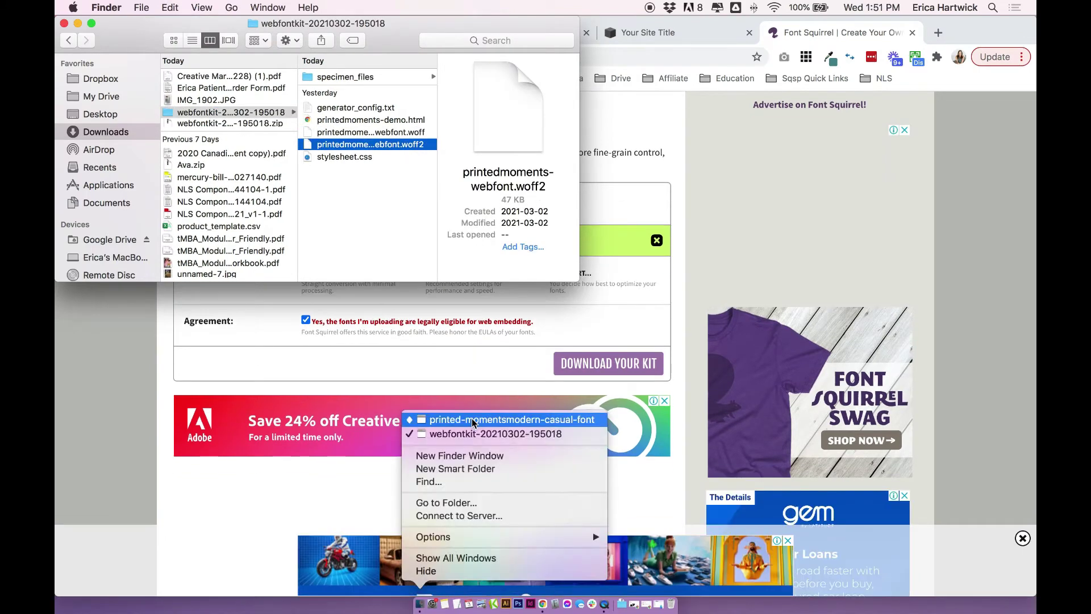
{"action": "left_click", "coordinate": [568, 416]}
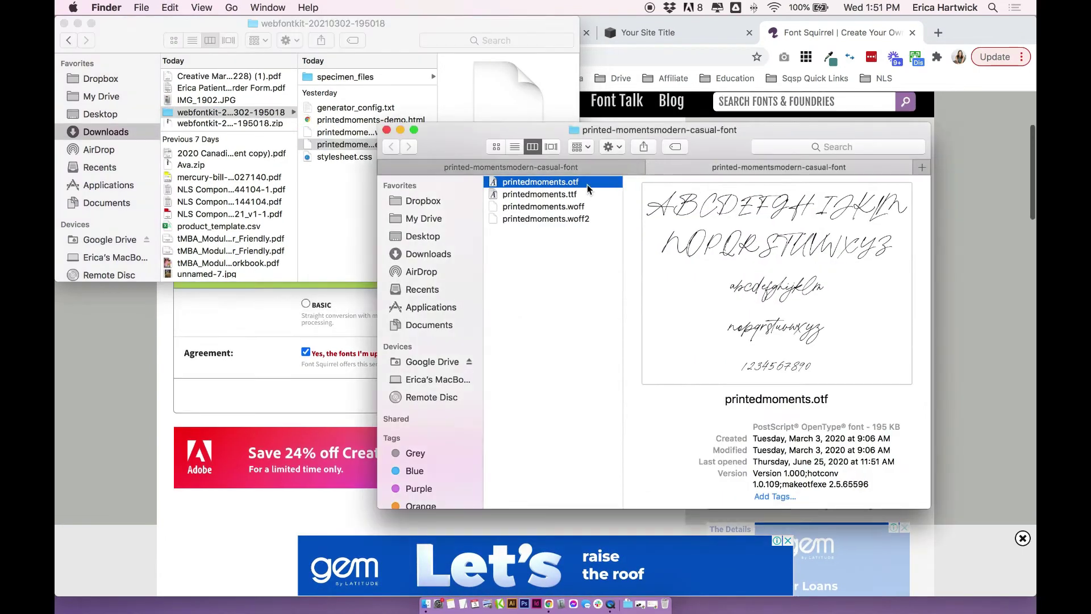
{"action": "left_click_drag", "start_coordinate": [486, 139], "coordinate": [348, 196]}
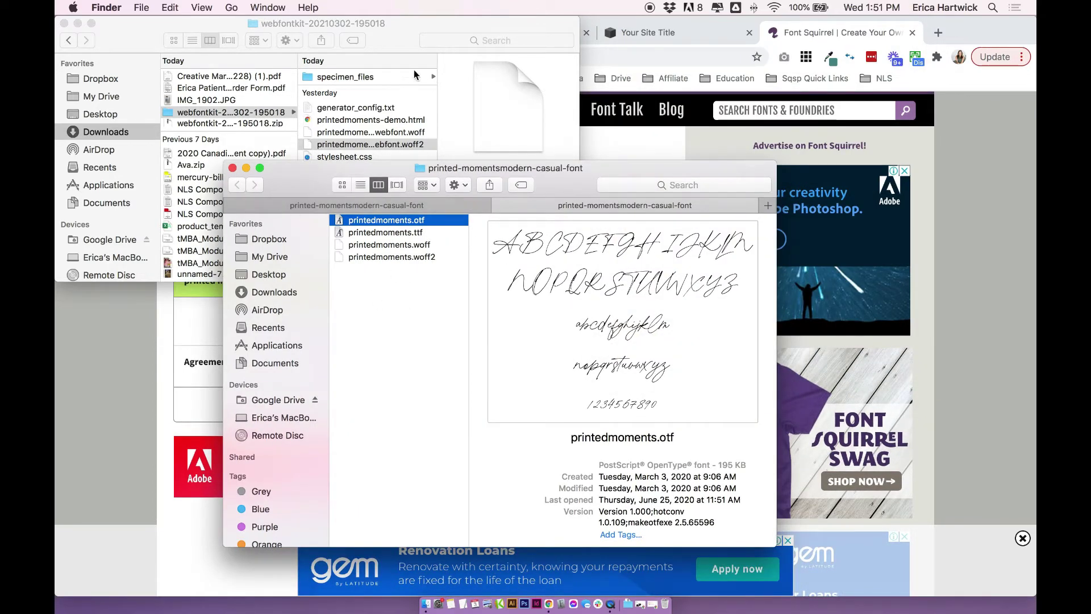
- Recheck the kit's woff and woff2 files and close the webfontkit window
{"action": "left_click", "coordinate": [375, 144]}
{"action": "left_click", "coordinate": [368, 133]}
{"action": "left_click", "coordinate": [368, 145]}
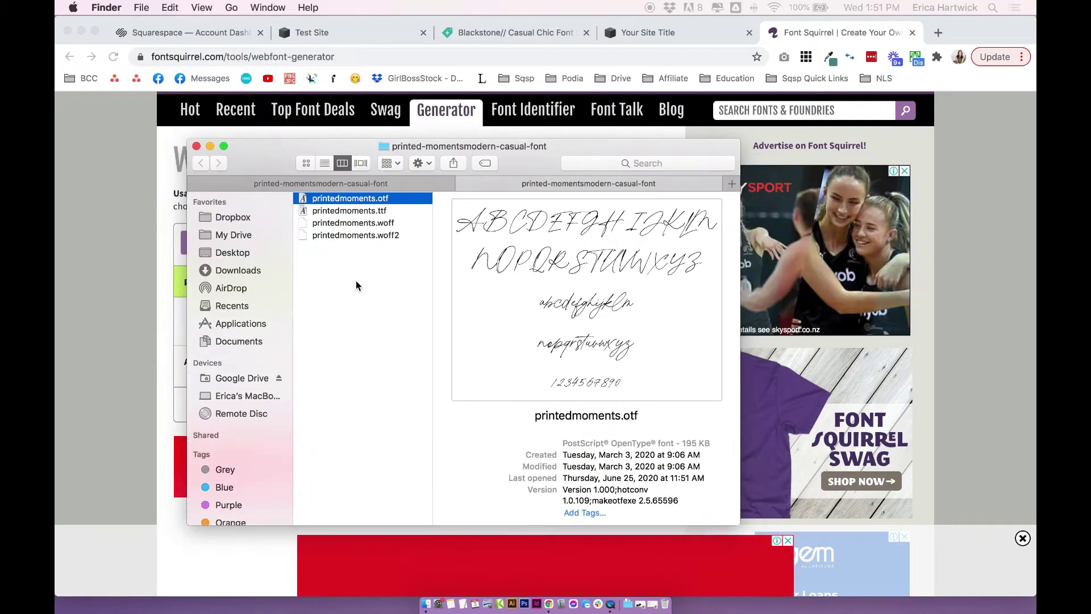
{"action": "left_click", "coordinate": [64, 23]}
{"action": "left_click_drag", "start_coordinate": [424, 170], "coordinate": [383, 145]}
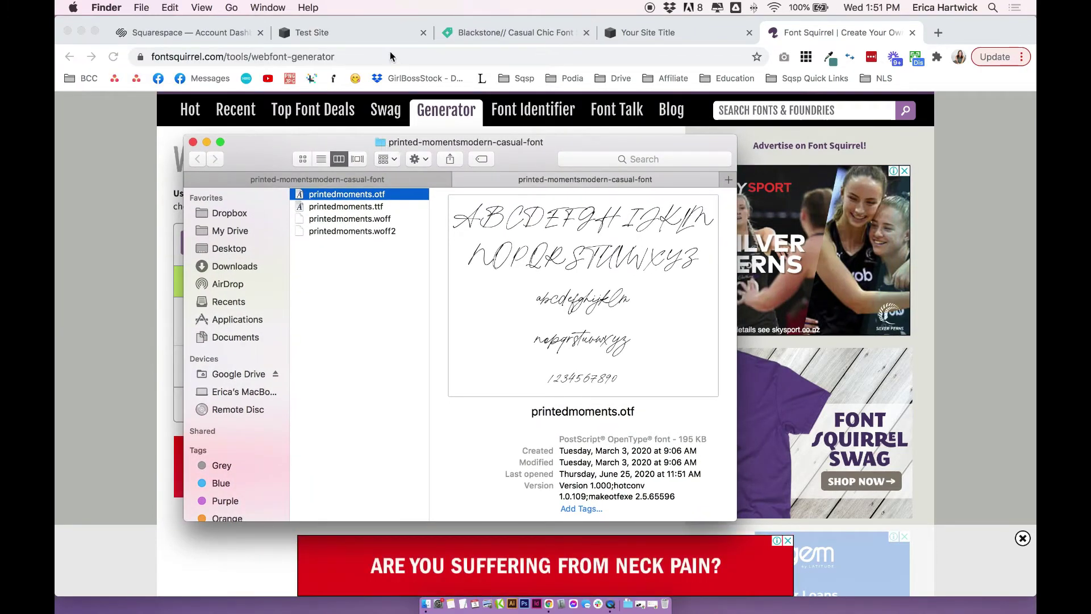
- In Design > Custom CSS, open Manage Custom Files and upload printedmoments.otf
{"action": "key", "text": "super+Tab"}
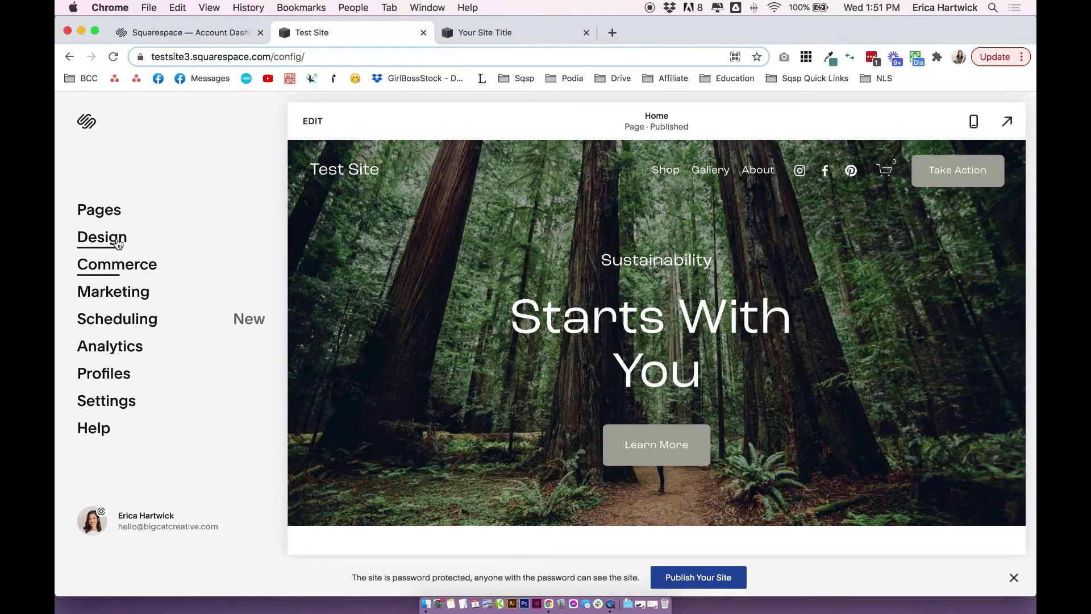
{"action": "left_click", "coordinate": [118, 243]}
{"action": "left_click", "coordinate": [134, 530]}
{"action": "scroll", "coordinate": [86, 398], "scroll_direction": "down", "scroll_amount": 5}
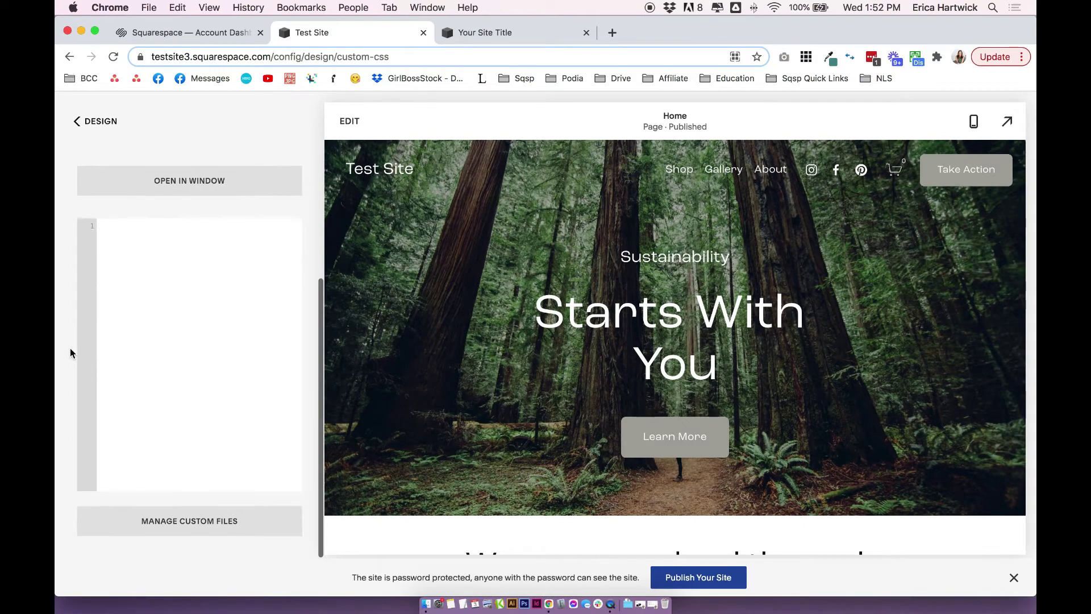
{"action": "left_click", "coordinate": [198, 530]}
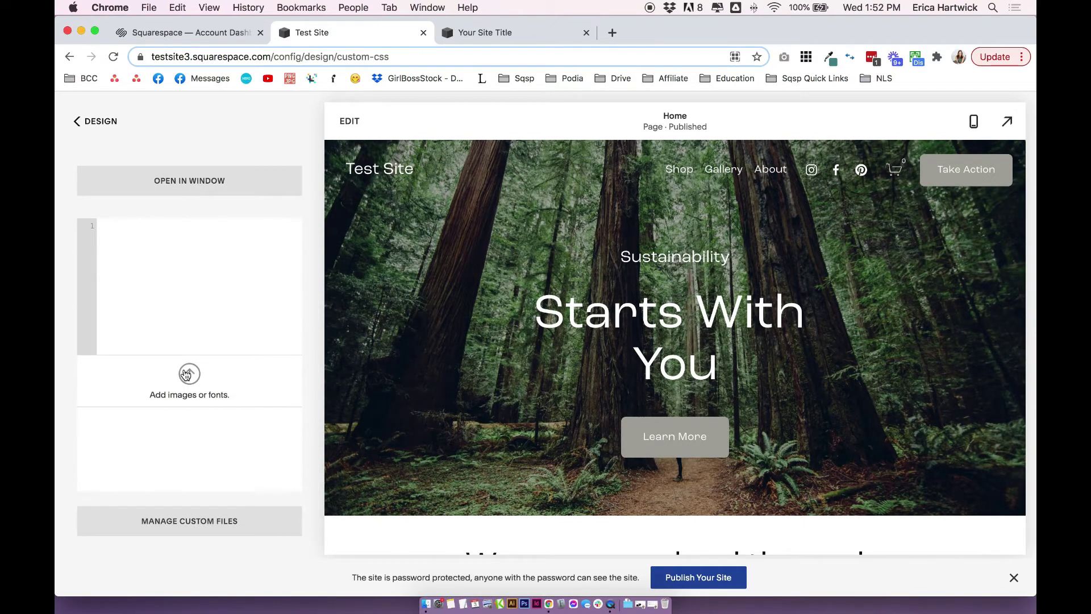
{"action": "left_click", "coordinate": [187, 374]}
{"action": "left_click", "coordinate": [543, 80]}
{"action": "left_click", "coordinate": [432, 182]}
{"action": "left_click", "coordinate": [438, 117]}
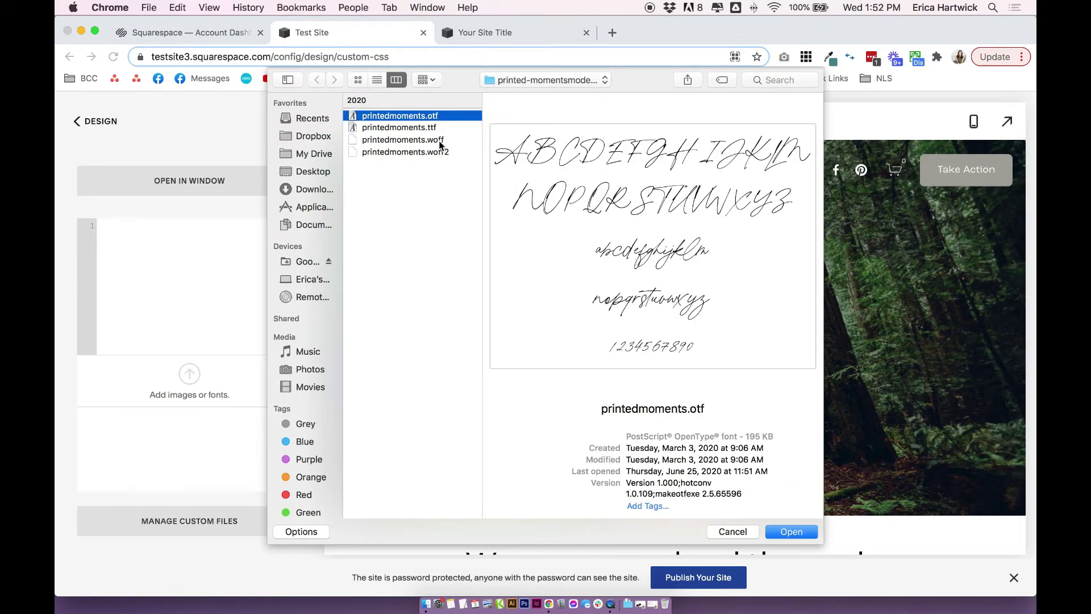
{"action": "left_click", "coordinate": [438, 129]}
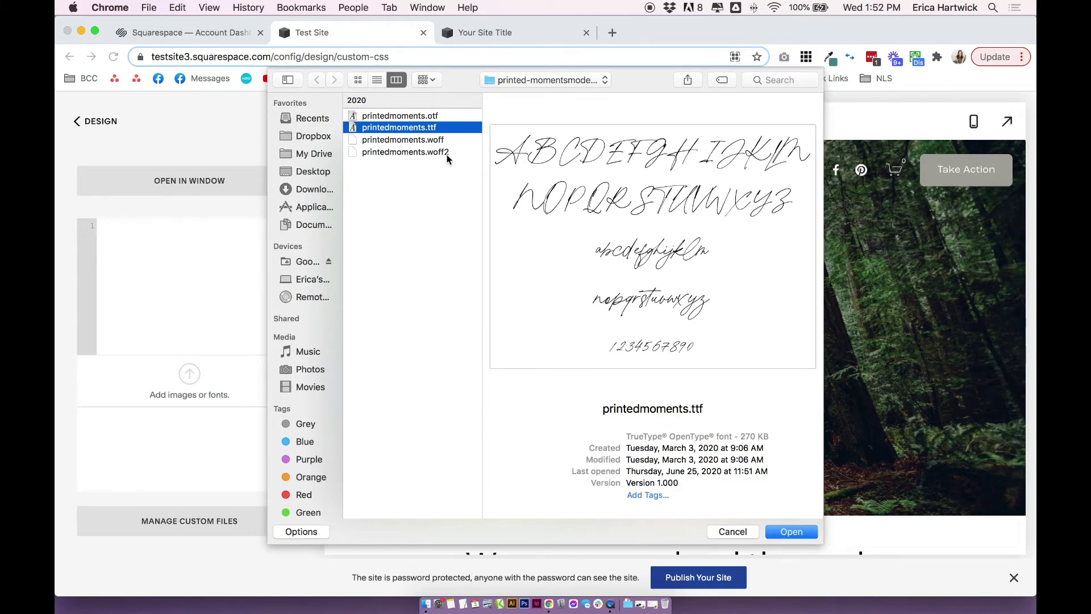
{"action": "left_click", "coordinate": [438, 116]}
{"action": "left_click", "coordinate": [764, 534]}
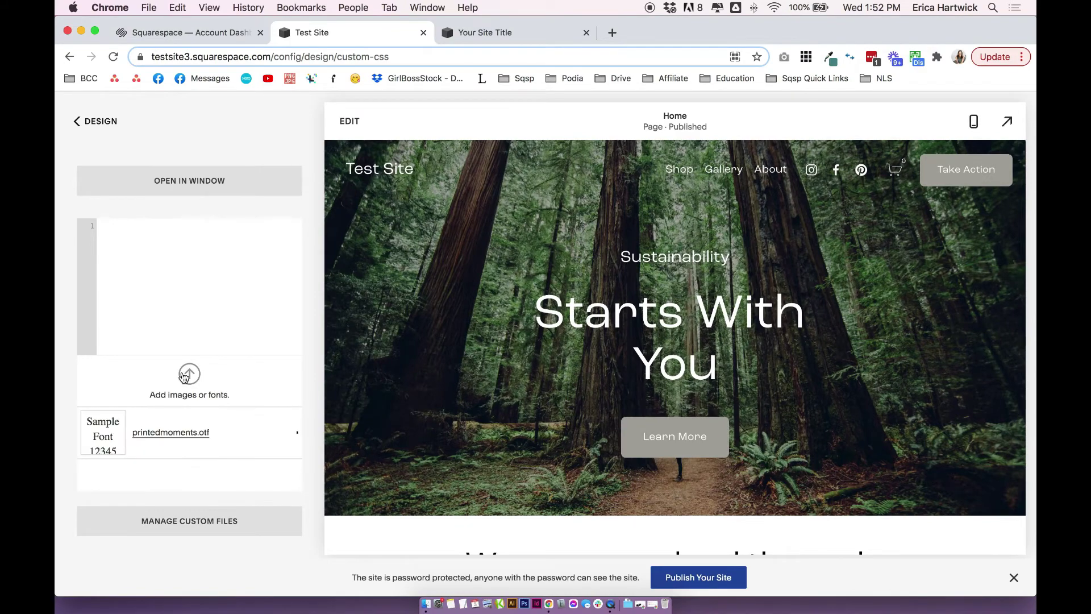
- Upload printedmoments.woff and printedmoments.woff2 as custom files
{"action": "left_click", "coordinate": [190, 373]}
{"action": "left_click", "coordinate": [431, 140]}
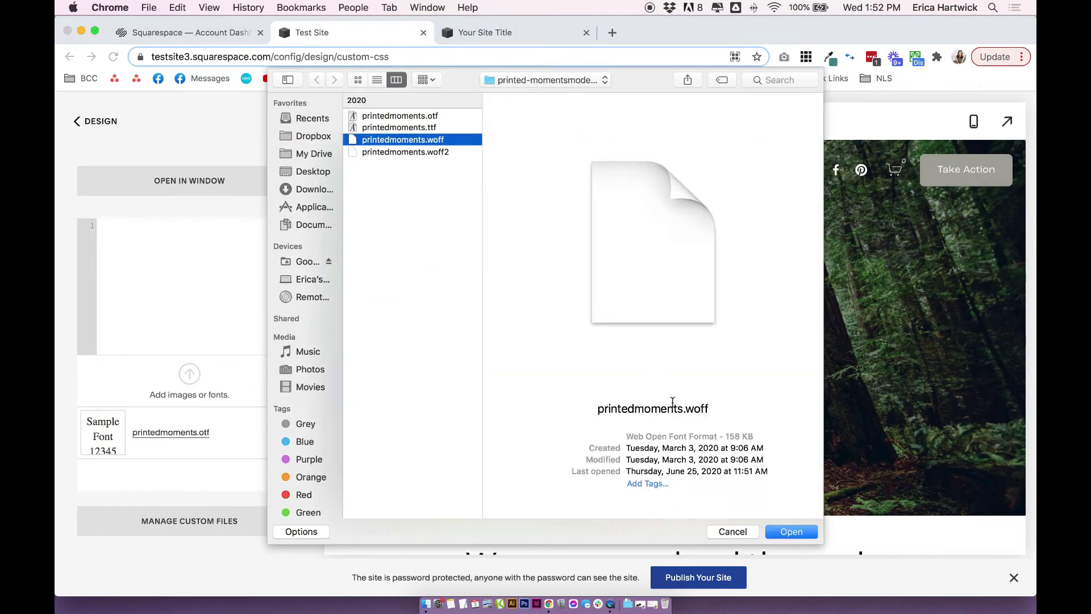
{"action": "left_click", "coordinate": [795, 532]}
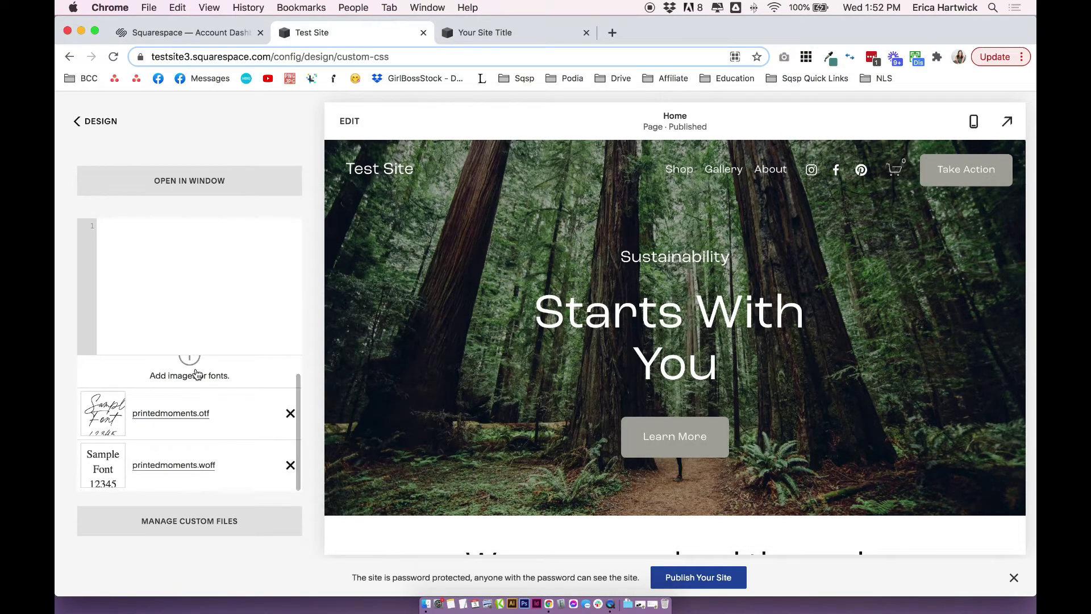
{"action": "left_click", "coordinate": [189, 355]}
{"action": "left_click", "coordinate": [405, 152]}
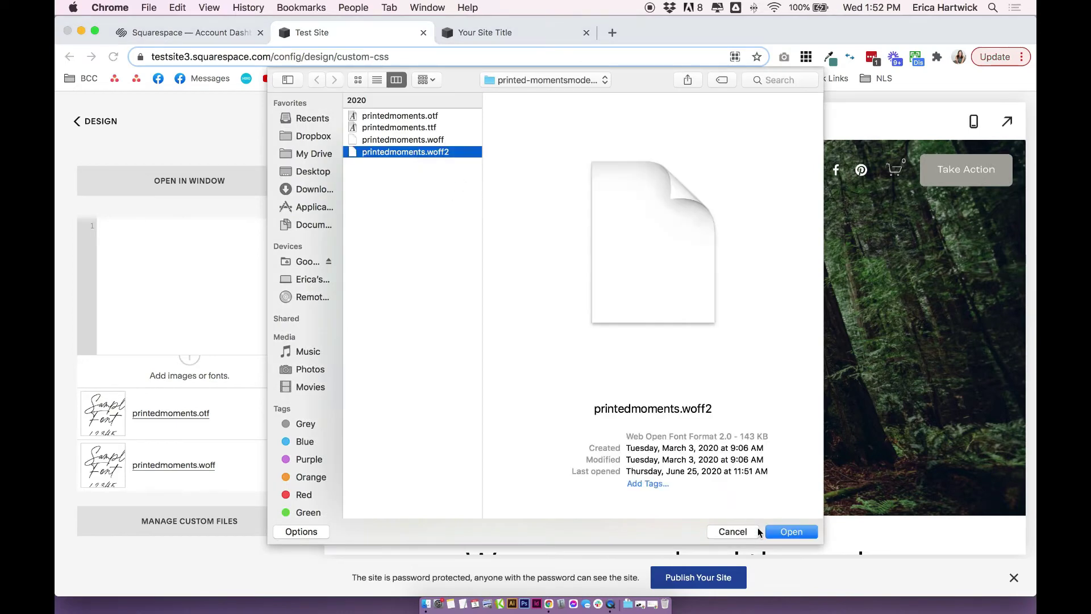
{"action": "left_click", "coordinate": [791, 531]}
{"action": "scroll", "coordinate": [183, 414], "scroll_direction": "down", "scroll_amount": 2}
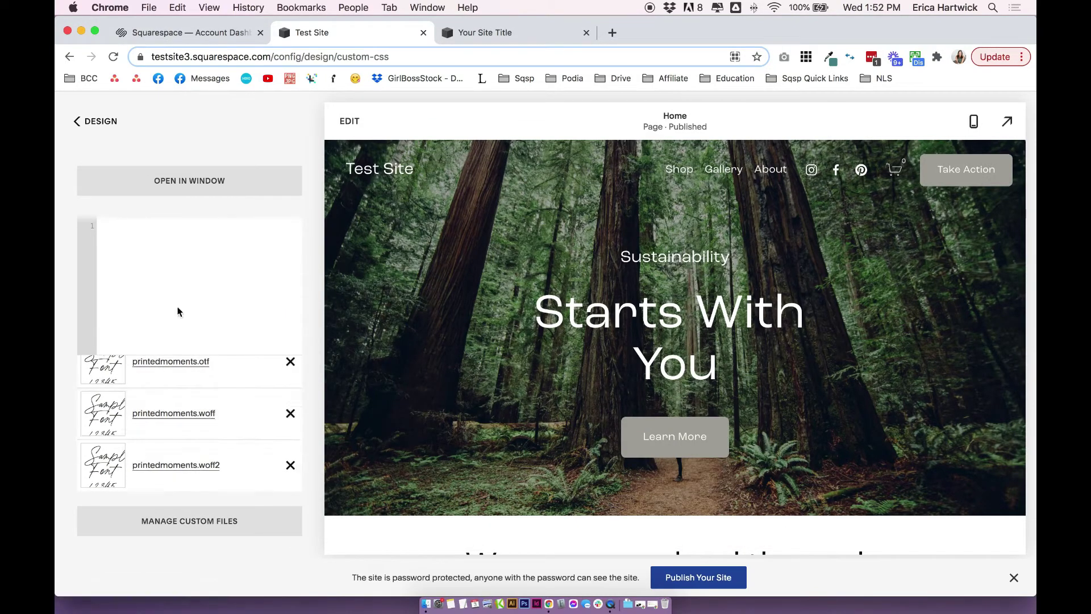
{"action": "scroll", "coordinate": [187, 320], "scroll_direction": "up", "scroll_amount": 3}
{"action": "scroll", "coordinate": [184, 316], "scroll_direction": "up", "scroll_amount": 1}
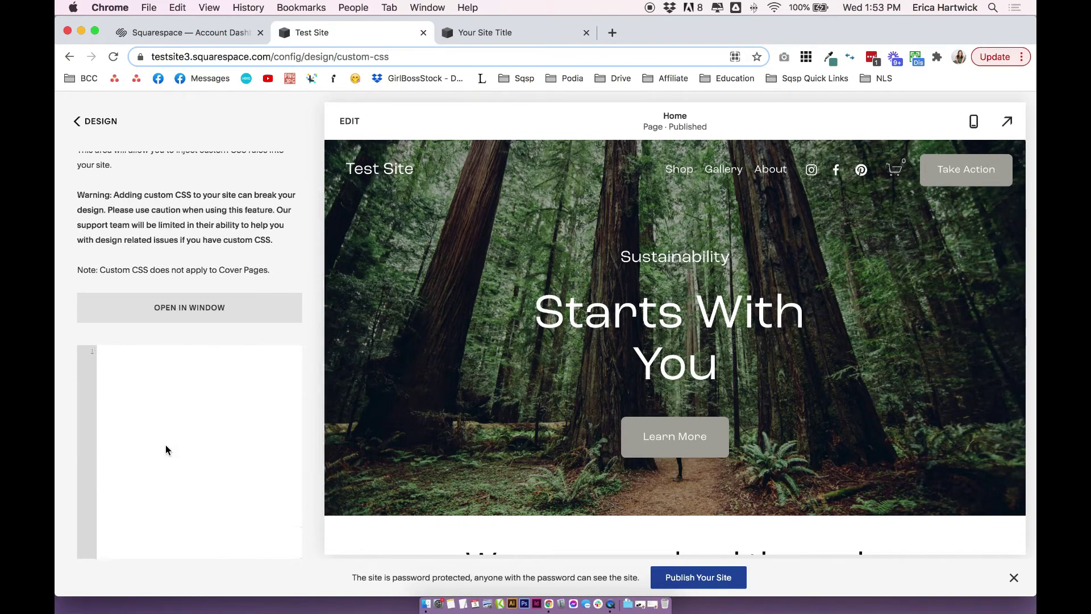
{"action": "scroll", "coordinate": [173, 421], "scroll_direction": "down", "scroll_amount": 5}
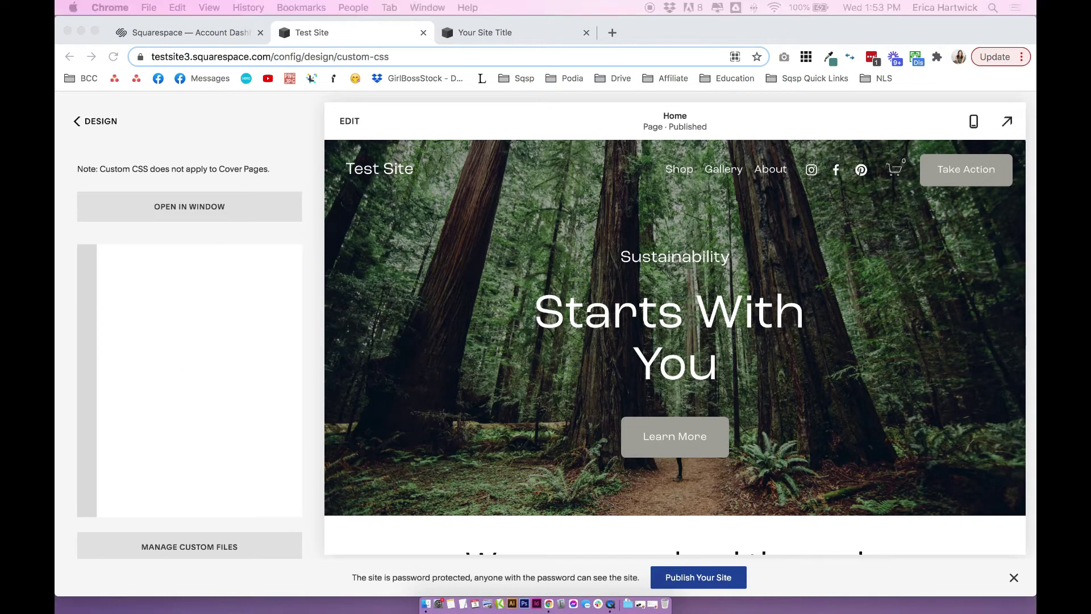
{"action": "left_click", "coordinate": [117, 284]}
{"action": "type", "text": "@font-face { font-family: 'font-name'; src: url(fontURL.ttf/.otf), url(fontURL.woff), url(fontURL.woff2); }"}
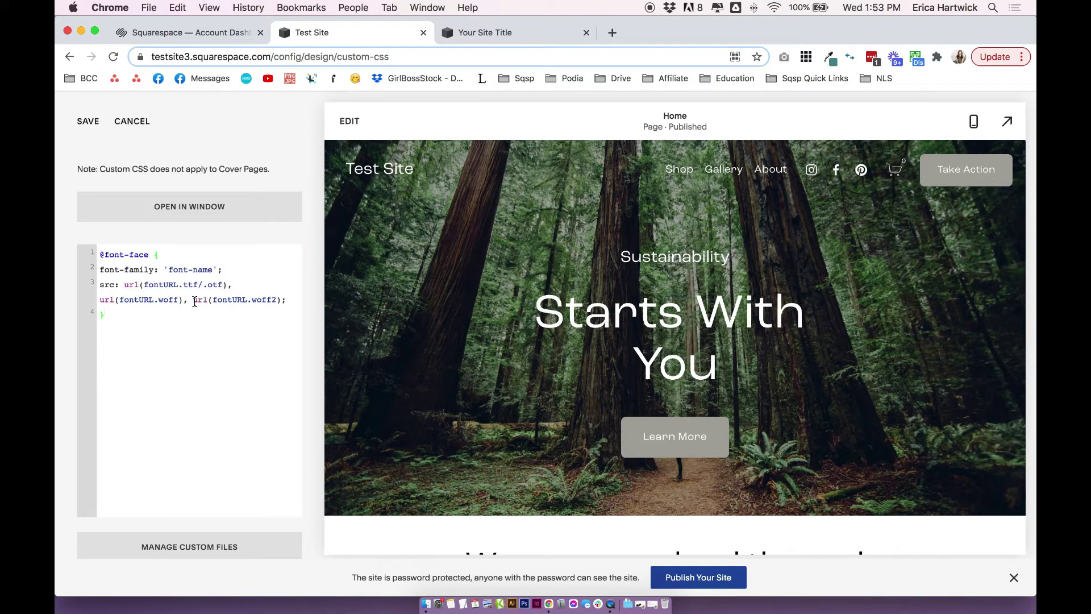
{"action": "key", "text": "Return"}
- Rename the font-family placeholder to 'PrintedMoments'
{"action": "left_click", "coordinate": [249, 315]}
{"action": "left_click_drag", "start_coordinate": [243, 318], "coordinate": [168, 270]}
{"action": "double_click", "coordinate": [185, 269]}
{"action": "left_click", "coordinate": [211, 270]}
{"action": "type", "text": "PrintedMoments"}
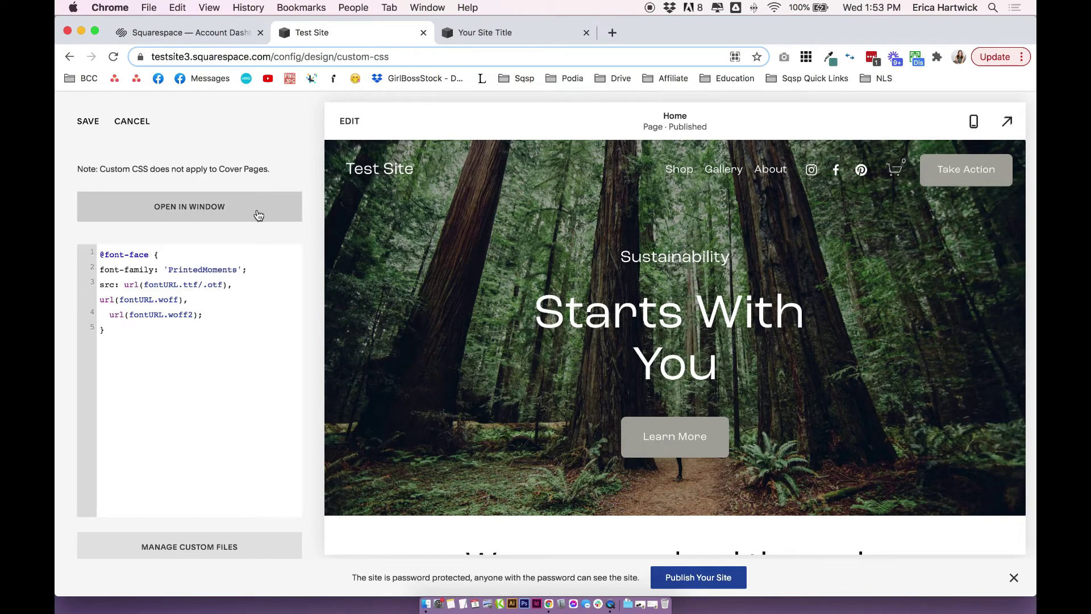
{"action": "scroll", "coordinate": [216, 256], "scroll_direction": "down", "scroll_amount": 1}
{"action": "left_click_drag", "start_coordinate": [173, 271], "coordinate": [230, 271]}
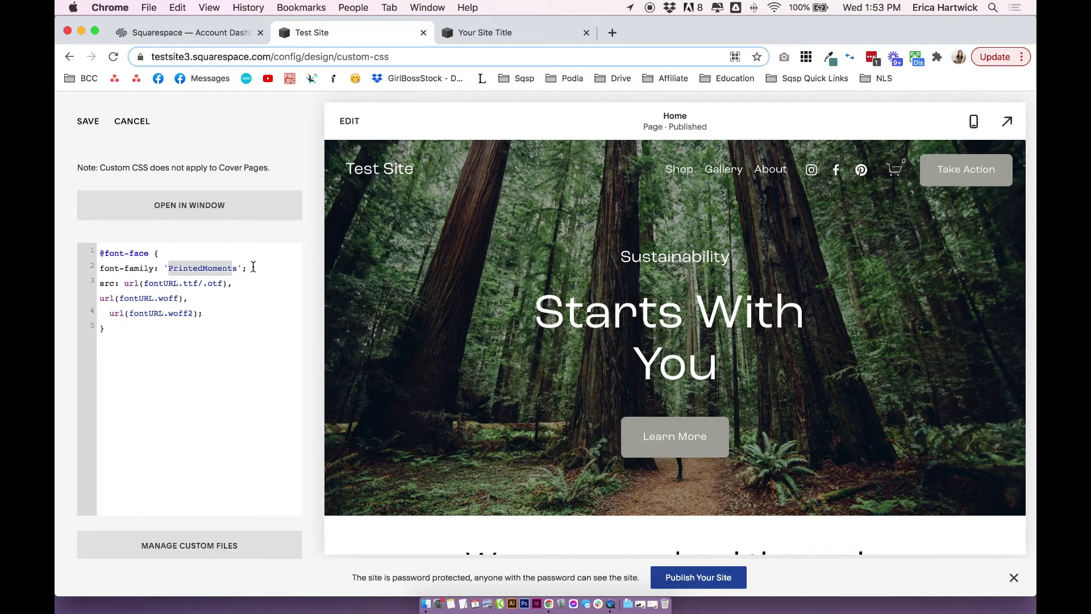
{"action": "left_click", "coordinate": [254, 268]}
- Tidy the src url() lines so otf, woff and woff2 sources sit on separate lines
{"action": "left_click_drag", "start_coordinate": [109, 308], "coordinate": [62, 313]}
{"action": "key", "text": "BackSpace"}
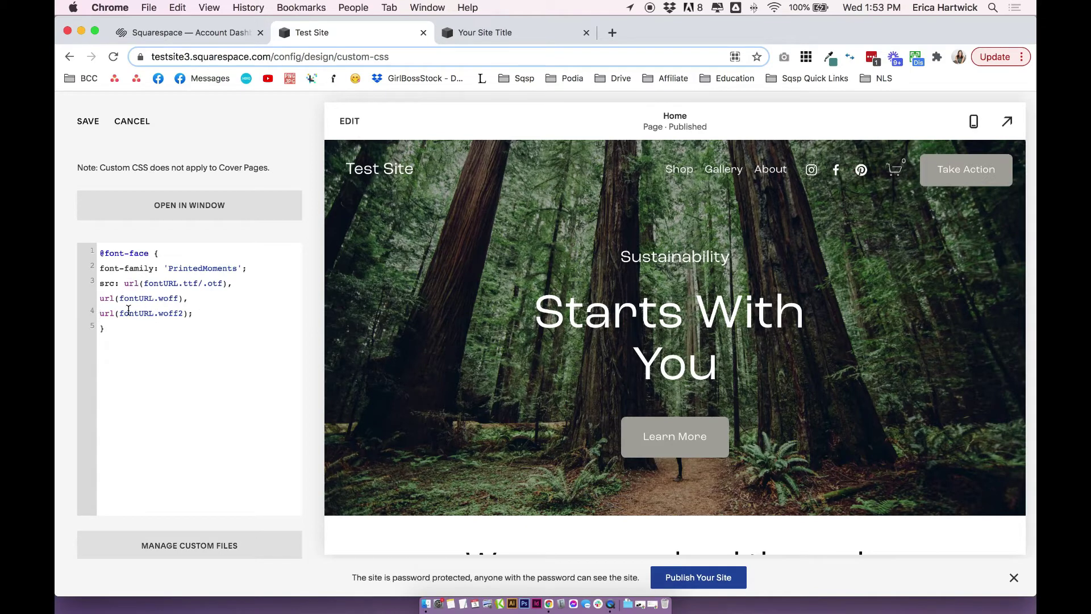
{"action": "left_click_drag", "start_coordinate": [223, 285], "coordinate": [181, 286]}
{"action": "left_click", "coordinate": [184, 298]}
{"action": "type", "text": ","}
{"action": "left_click", "coordinate": [173, 283]}
{"action": "left_click_drag", "start_coordinate": [144, 283], "coordinate": [220, 282]}
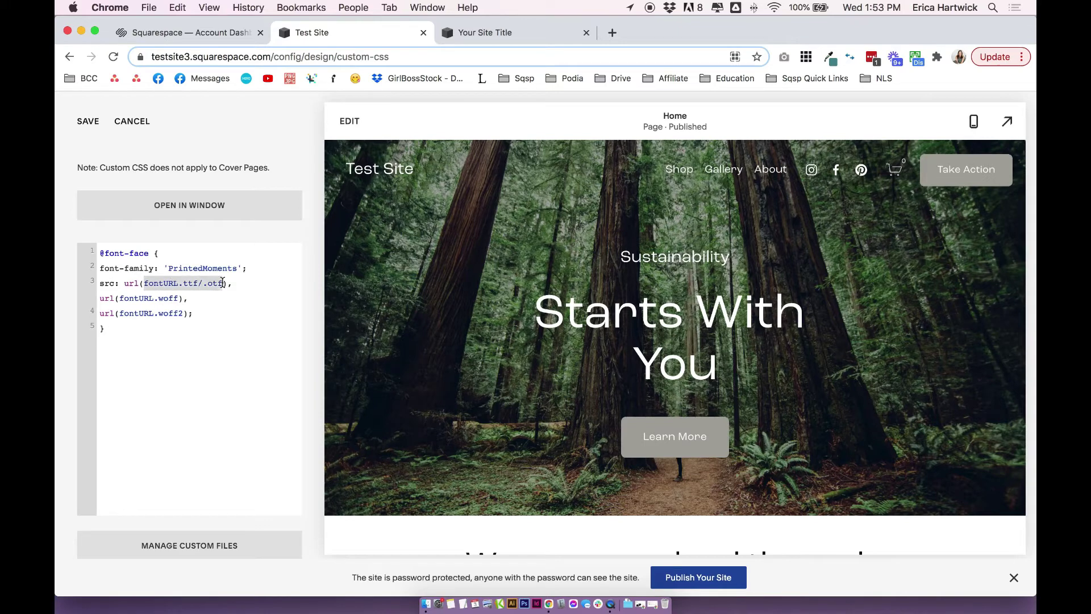
{"action": "left_click", "coordinate": [223, 283]}
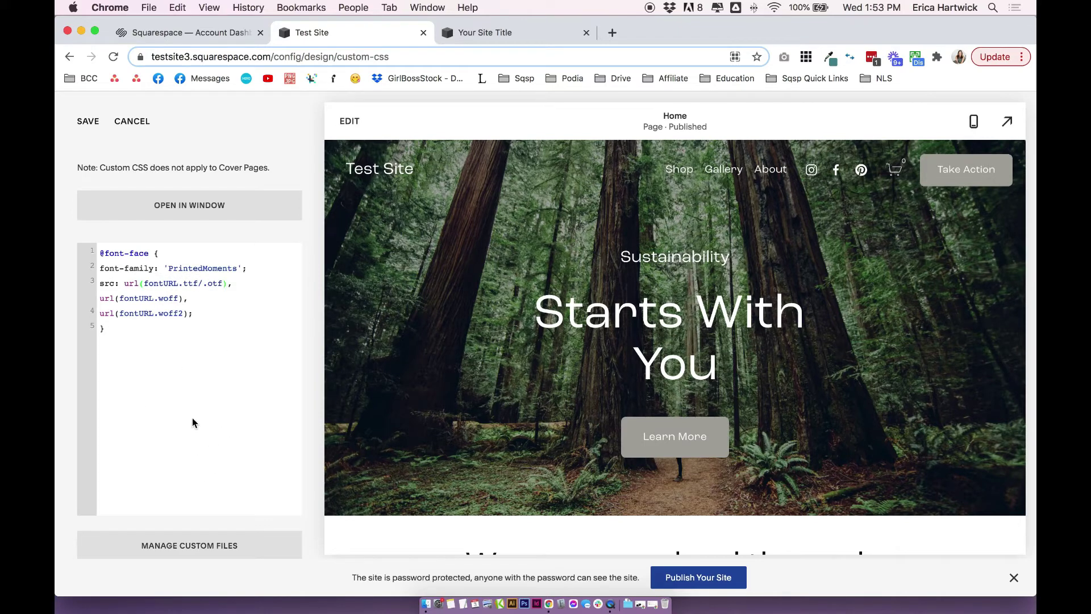
{"action": "scroll", "coordinate": [163, 459], "scroll_direction": "down", "scroll_amount": 1}
{"action": "scroll", "coordinate": [163, 459], "scroll_direction": "down", "scroll_amount": 1}
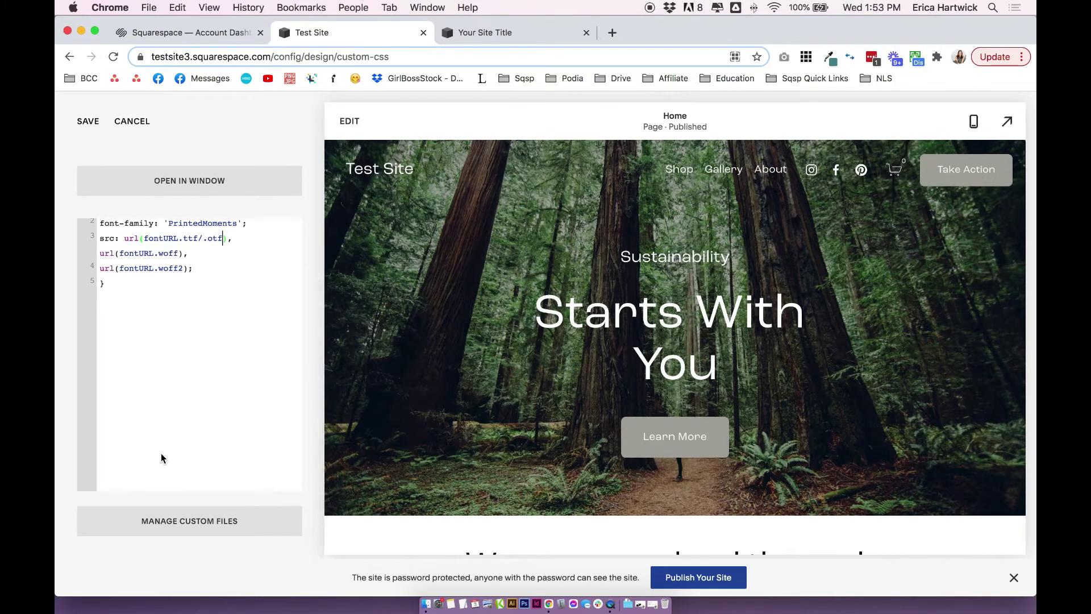
{"action": "scroll", "coordinate": [163, 458], "scroll_direction": "up", "scroll_amount": 1}
{"action": "left_click", "coordinate": [122, 323]}
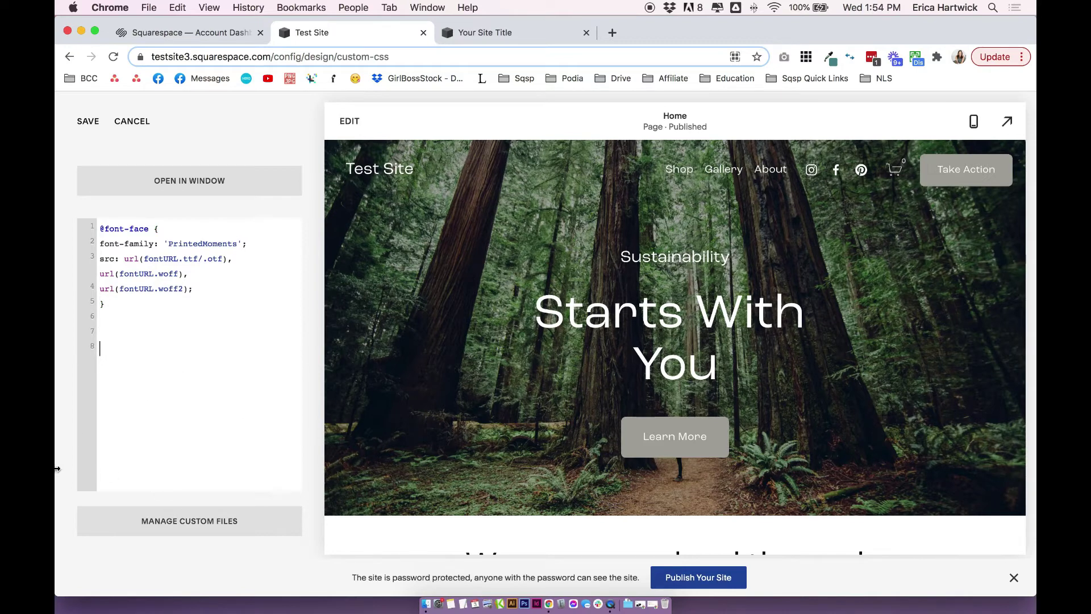
{"action": "scroll", "coordinate": [253, 465], "scroll_direction": "down", "scroll_amount": 1}
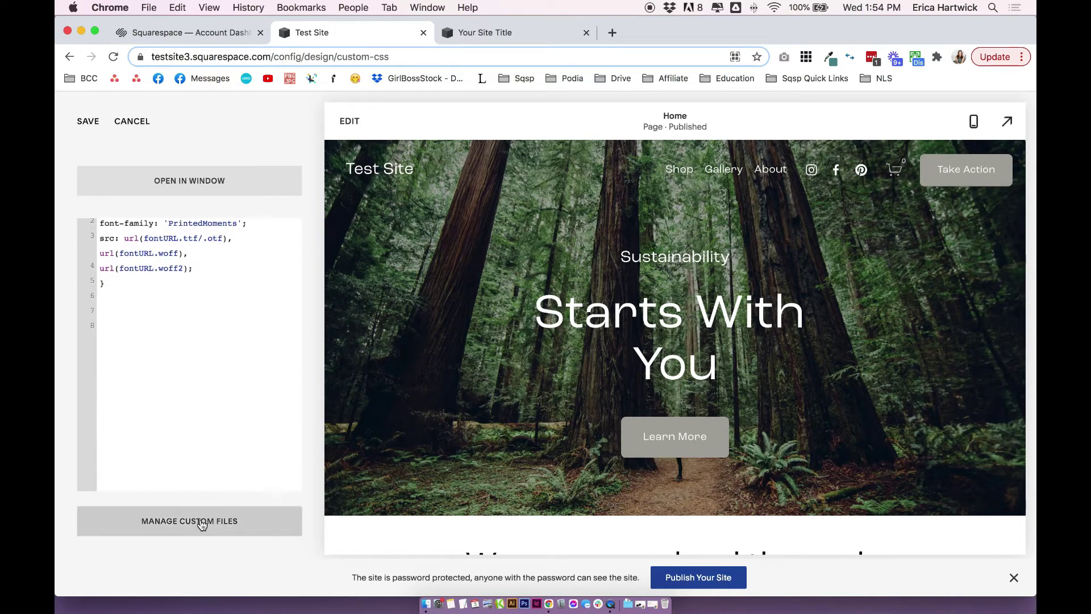
- Replace the first source's placeholder with the uploaded printedmoments.otf file URL
{"action": "left_click", "coordinate": [202, 522]}
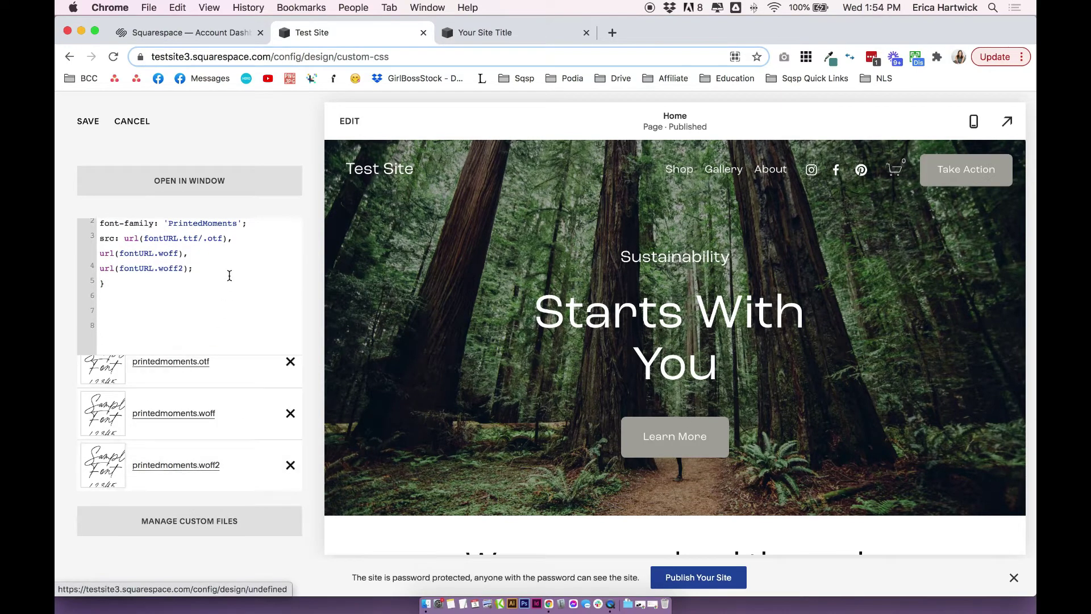
{"action": "scroll", "coordinate": [211, 260], "scroll_direction": "up", "scroll_amount": 1}
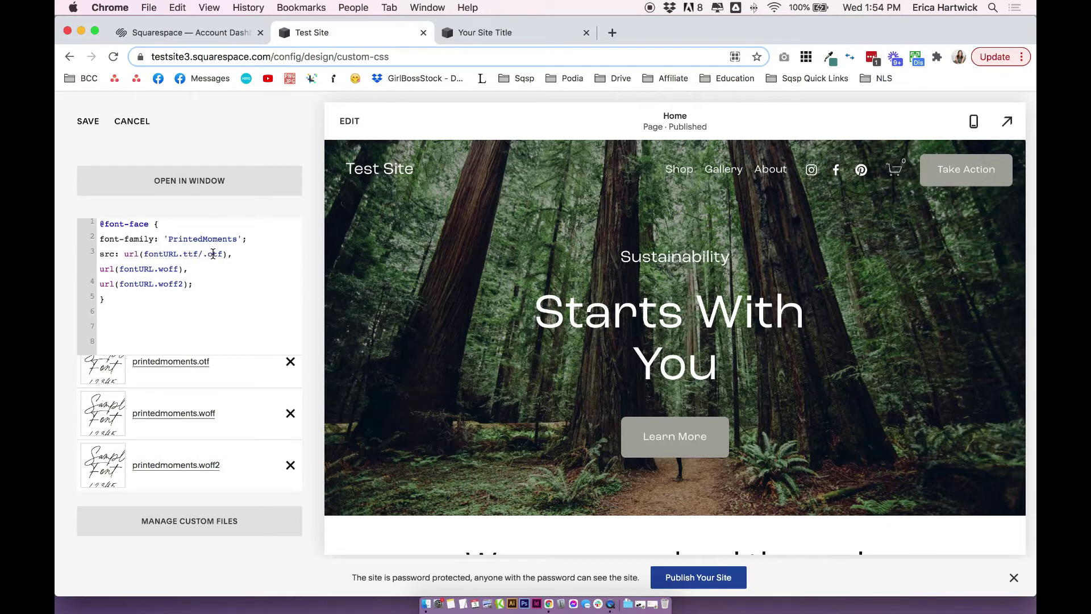
{"action": "left_click", "coordinate": [173, 362]}
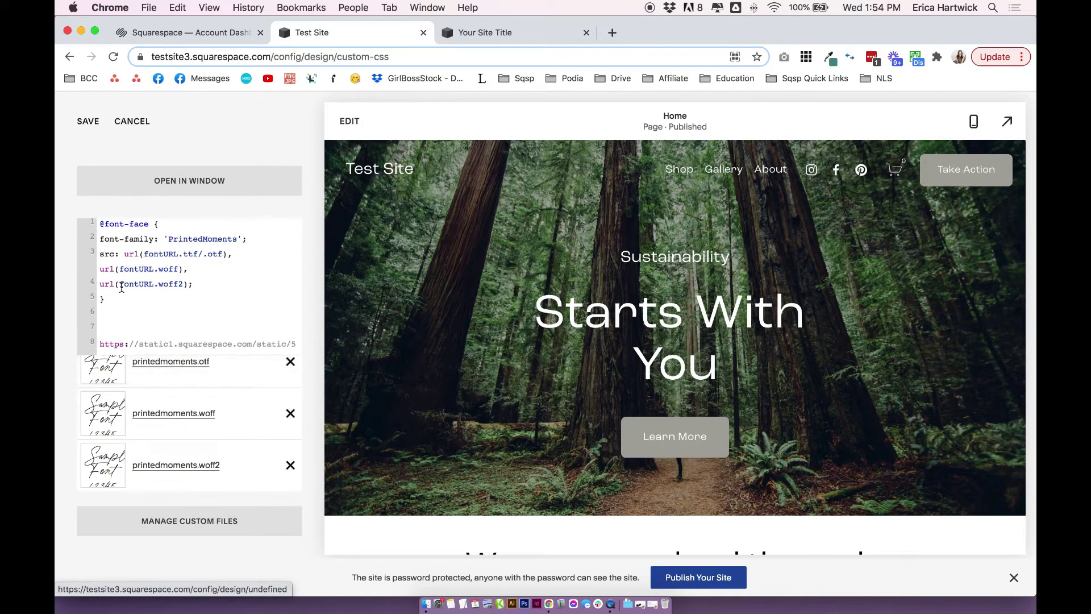
{"action": "scroll", "coordinate": [179, 296], "scroll_direction": "down", "scroll_amount": 1}
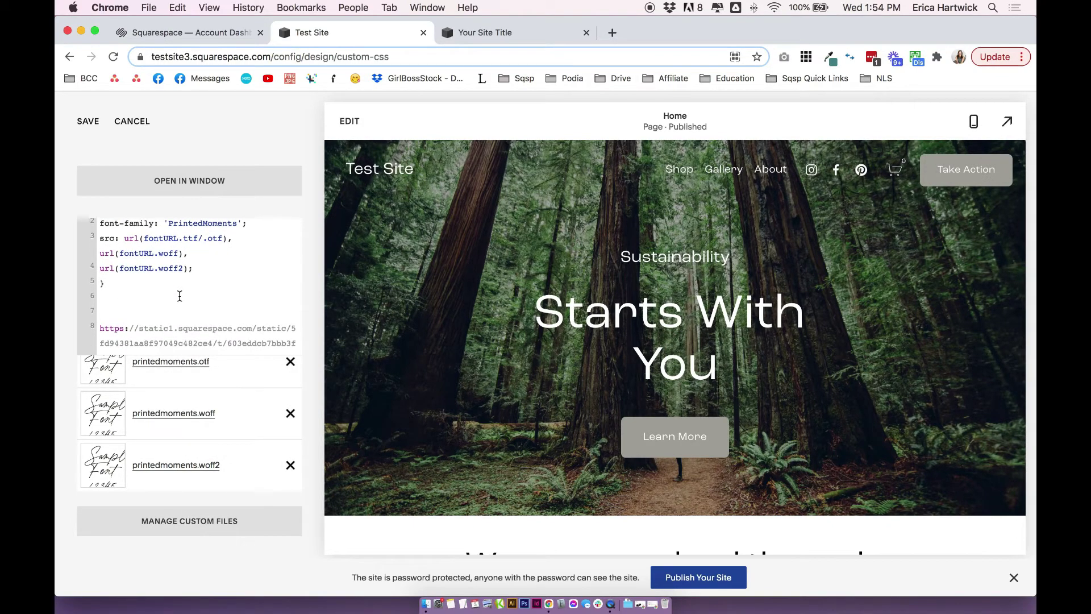
{"action": "left_click", "coordinate": [180, 296]}
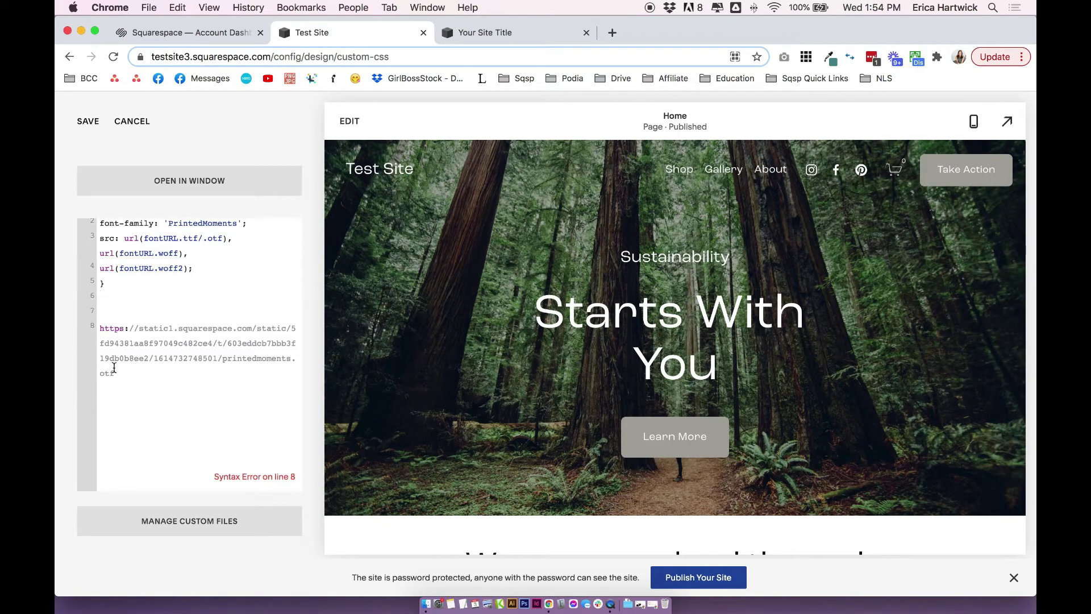
{"action": "left_click_drag", "start_coordinate": [118, 372], "coordinate": [62, 334]}
{"action": "key", "text": "super+c"}
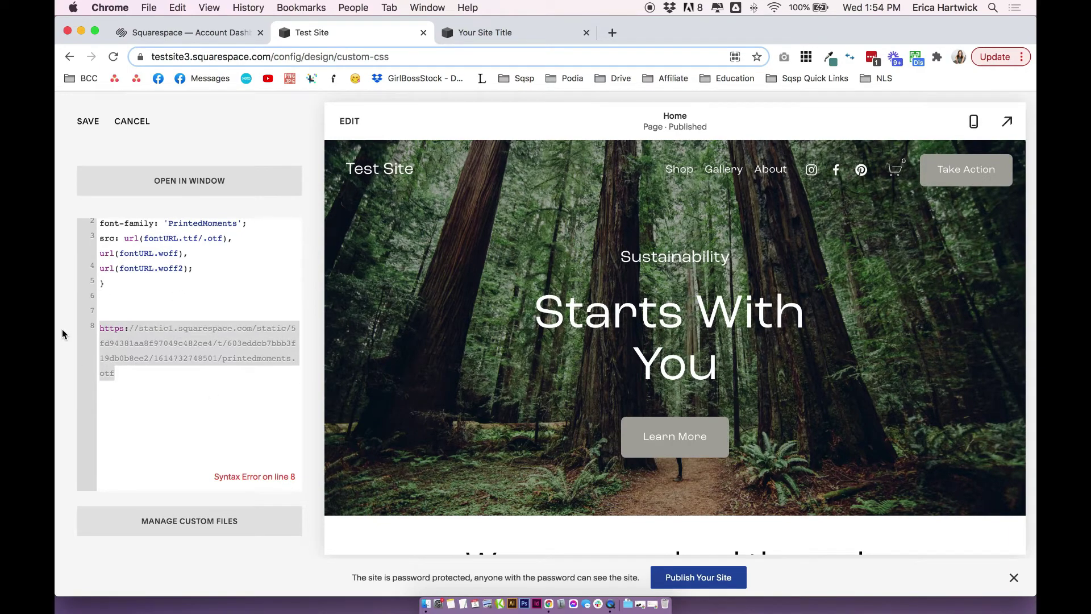
{"action": "key", "text": "BackSpace"}
{"action": "key", "text": "BackSpace"}
{"action": "key", "text": "BackSpace"}
{"action": "key", "text": "BackSpace"}
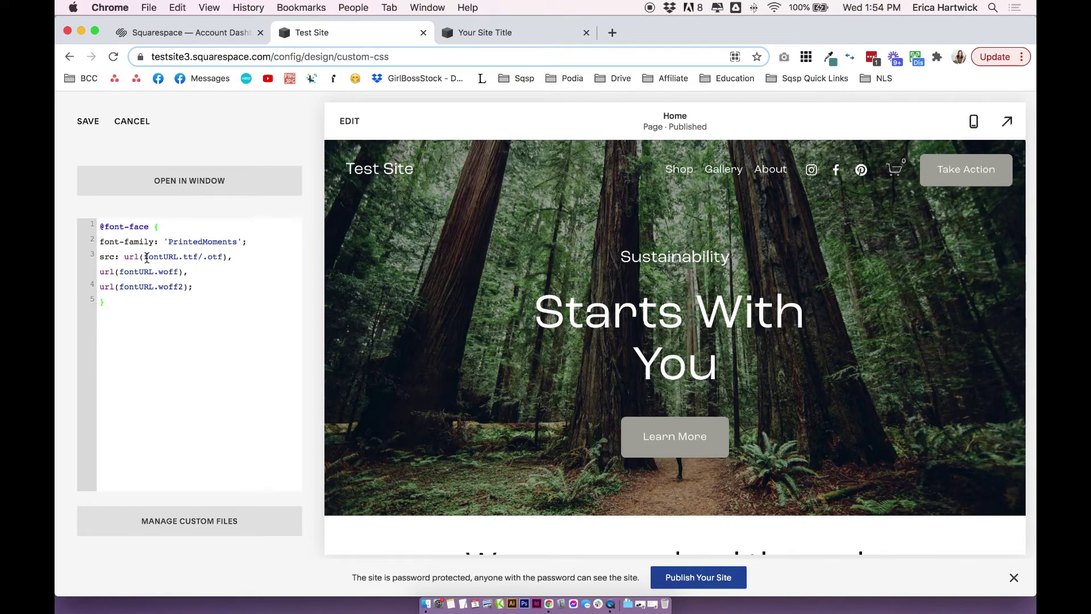
{"action": "mouse_move", "coordinate": [145, 258]}
{"action": "left_mouse_down"}
{"action": "mouse_move", "coordinate": [225, 257]}
{"action": "mouse_move", "coordinate": [144, 257]}
{"action": "left_mouse_up"}
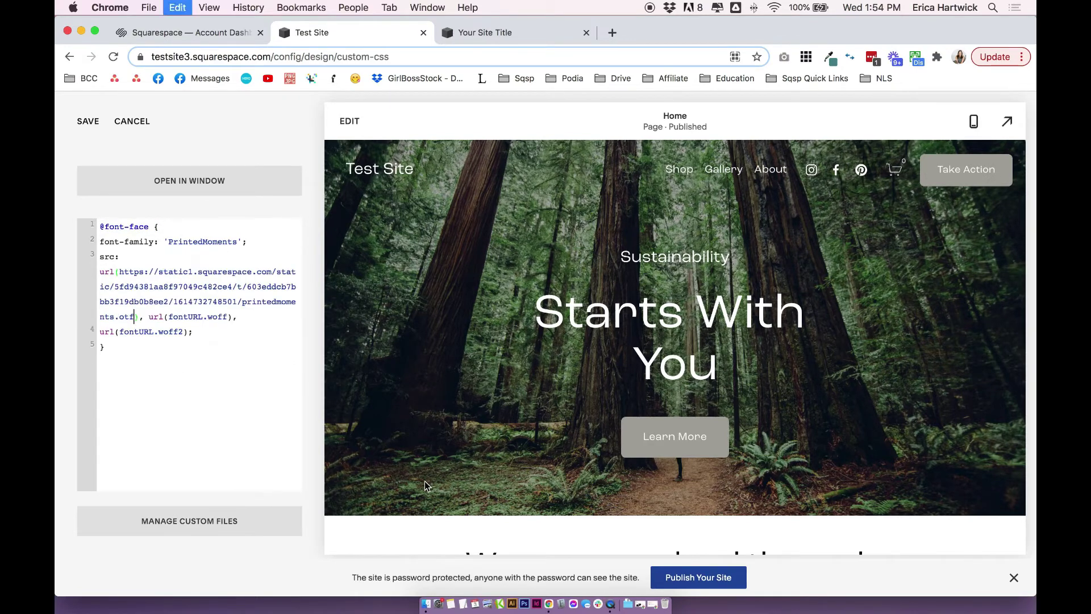
{"action": "key", "text": "super+v"}
- Put the woff source on its own line and add blank lines below the block
{"action": "left_click", "coordinate": [145, 313]}
{"action": "key", "text": "Return"}
{"action": "key", "text": "BackSpace"}
{"action": "key", "text": "BackSpace"}
{"action": "key", "text": "Return"}
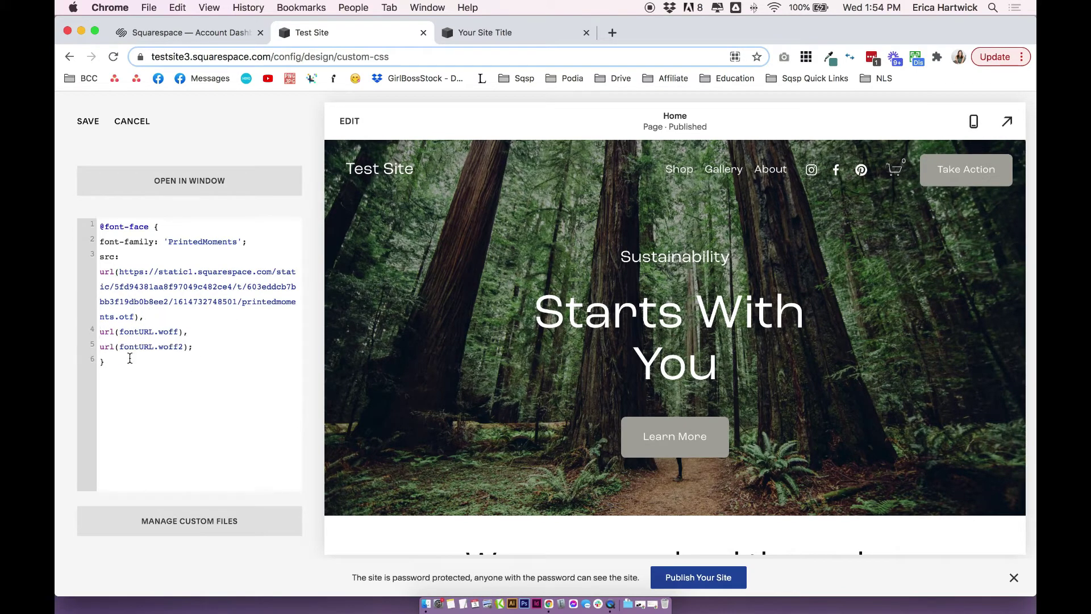
{"action": "left_click", "coordinate": [191, 336]}
{"action": "key", "text": "Return"}
{"action": "key", "text": "Return"}
{"action": "key", "text": "Return"}
- Replace the woff source placeholder with the uploaded printedmoments.woff file URL
{"action": "left_click", "coordinate": [173, 523]}
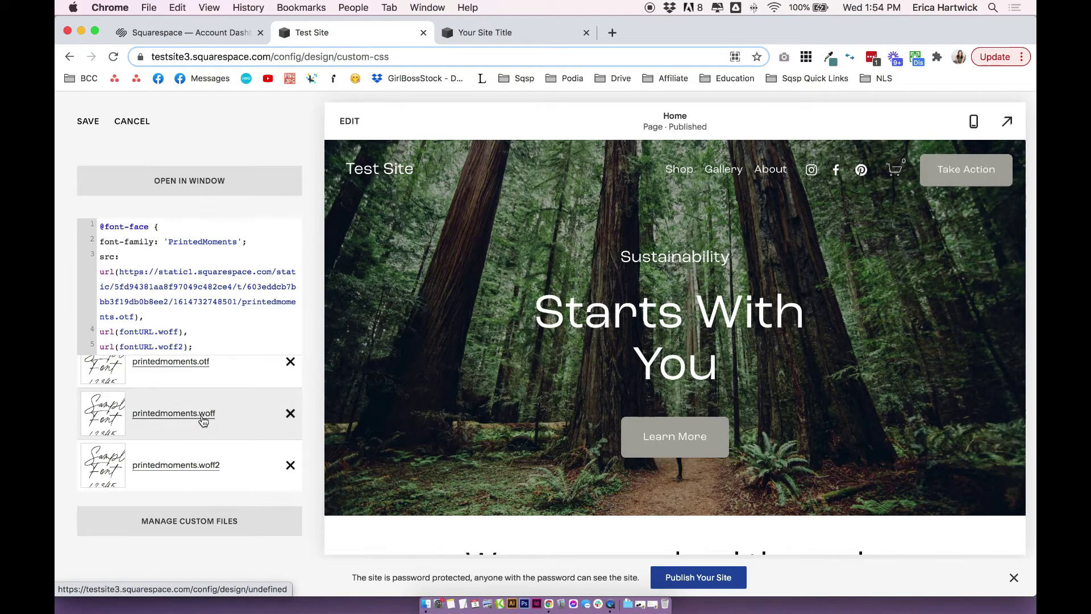
{"action": "scroll", "coordinate": [181, 279], "scroll_direction": "down", "scroll_amount": 1}
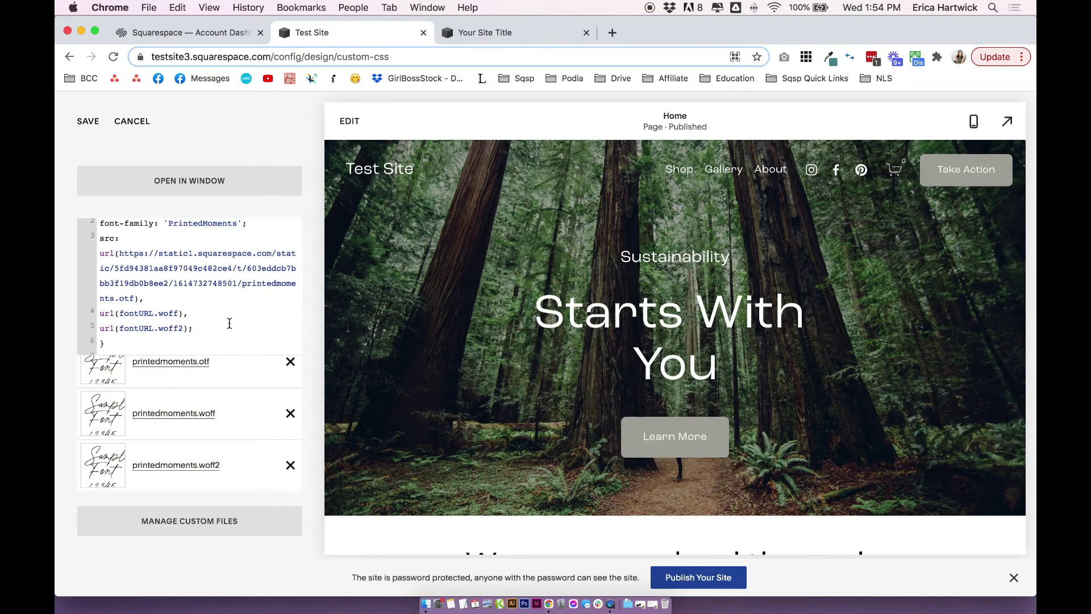
{"action": "key", "text": "super+v"}
{"action": "triple_click", "coordinate": [137, 403]}
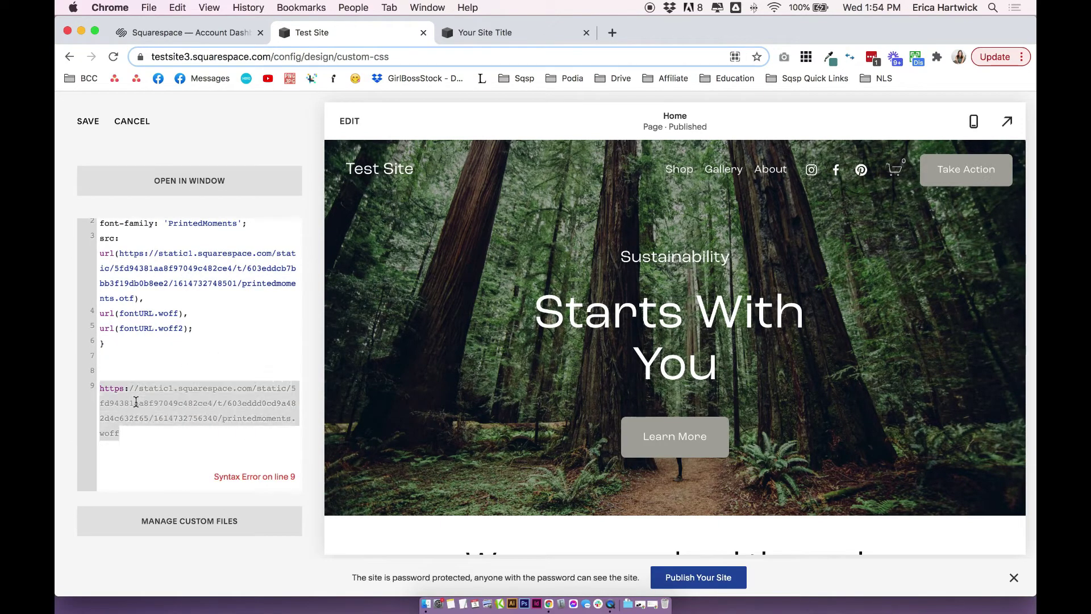
{"action": "key", "text": "super+x"}
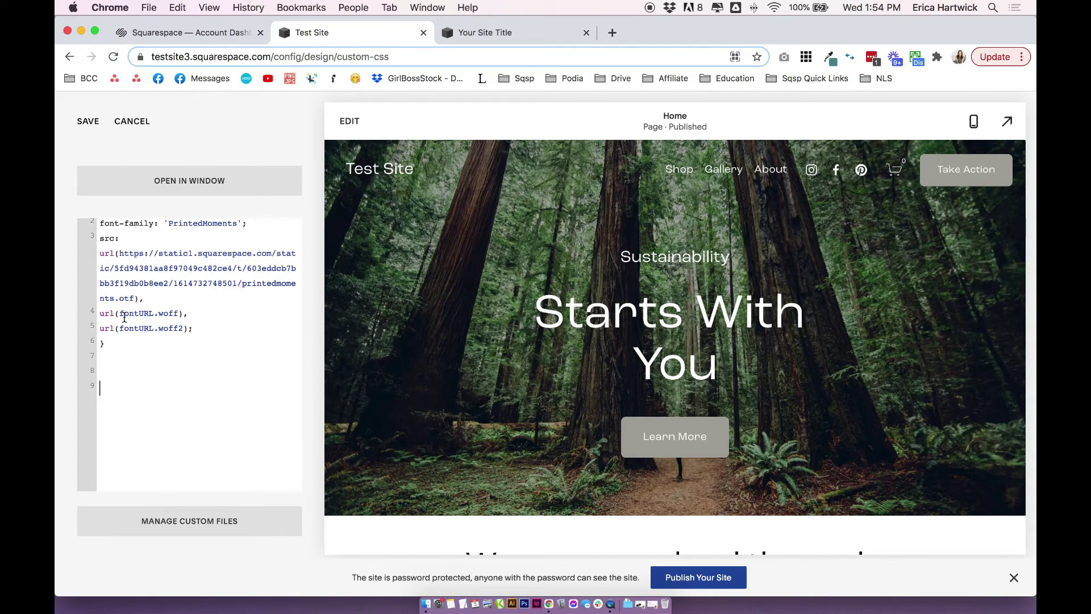
{"action": "left_click_drag", "start_coordinate": [120, 313], "coordinate": [178, 314]}
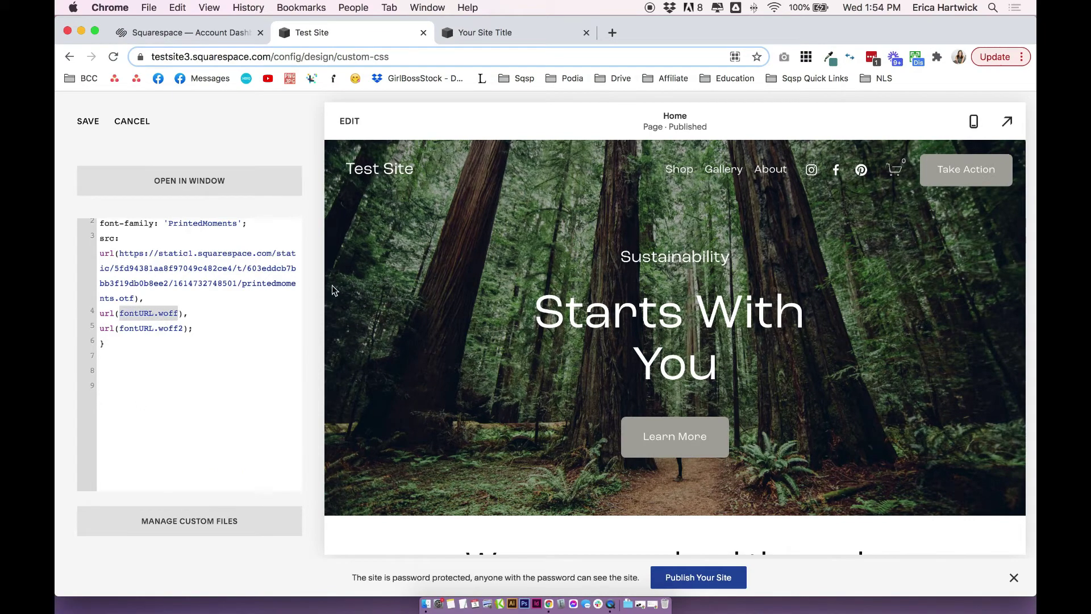
{"action": "key", "text": "BackSpace"}
{"action": "key", "text": "super+v"}
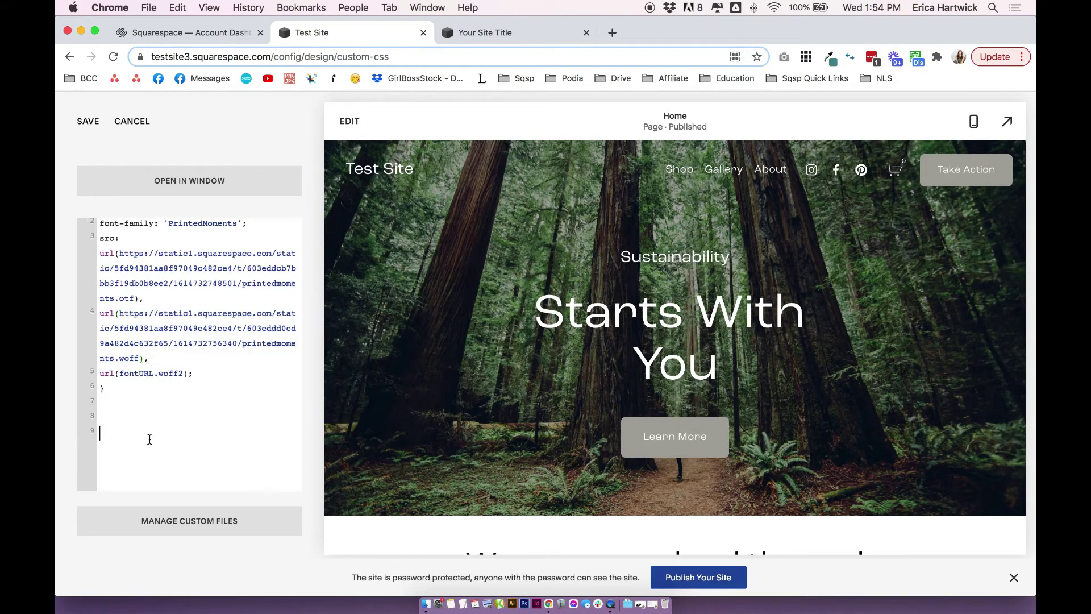
- Replace the woff2 source placeholder with the uploaded printedmoments.woff2 file URL
{"action": "left_click", "coordinate": [151, 520]}
{"action": "left_click", "coordinate": [176, 466]}
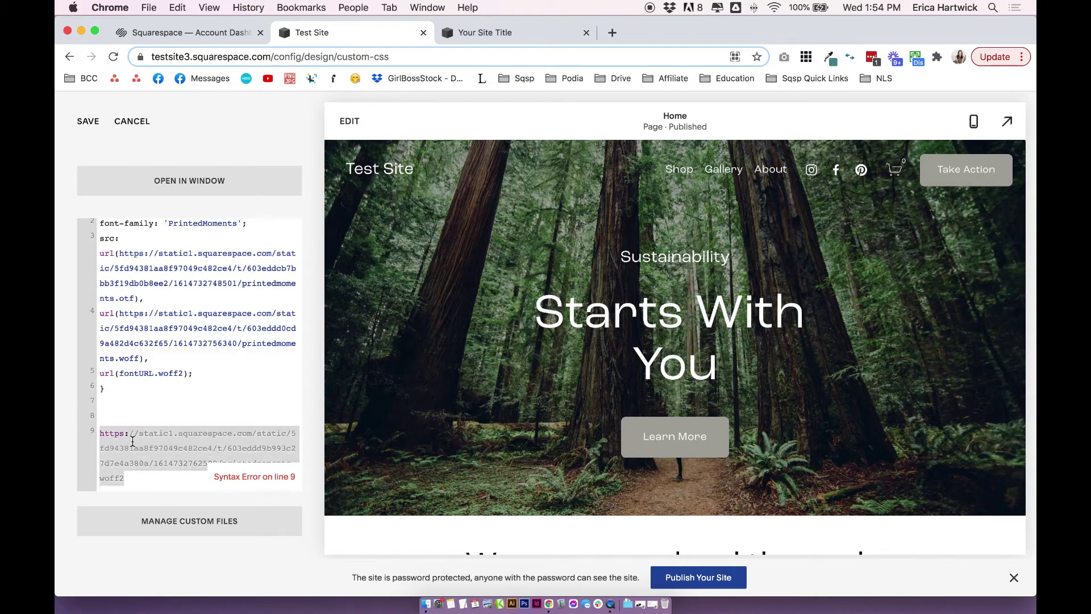
{"action": "key", "text": "super+x"}
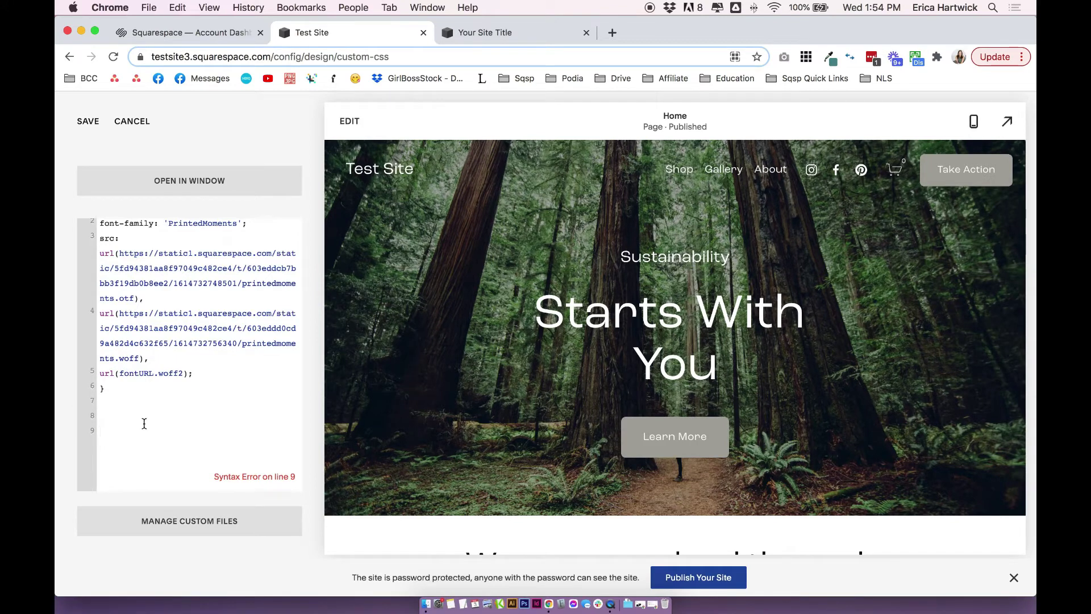
{"action": "left_click_drag", "start_coordinate": [182, 373], "coordinate": [117, 376]}
{"action": "key", "text": "super+v"}
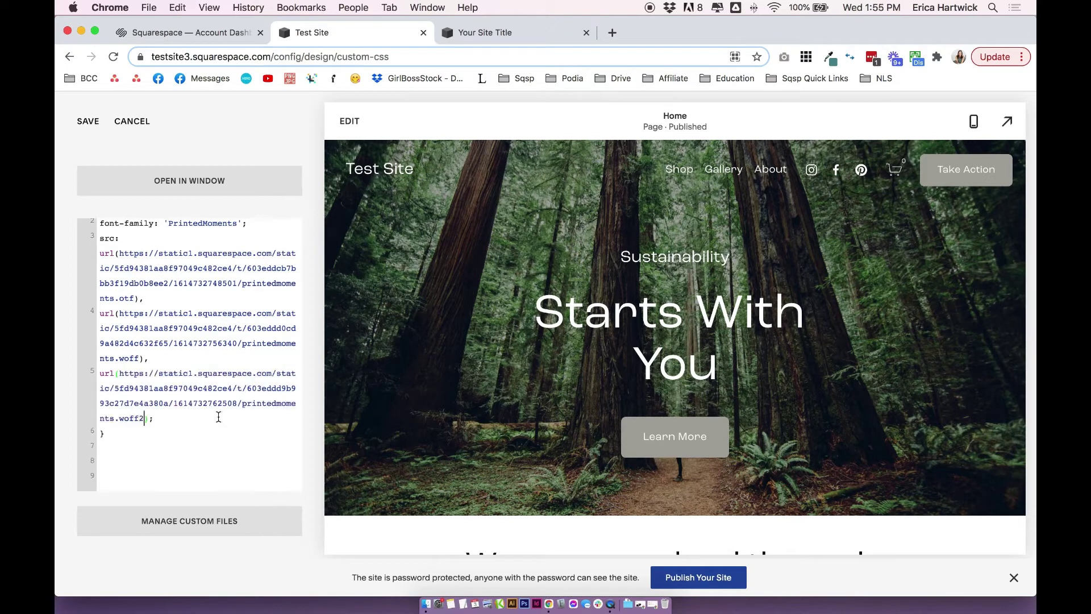
{"action": "scroll", "coordinate": [176, 449], "scroll_direction": "up", "scroll_amount": 2}
{"action": "left_click_drag", "start_coordinate": [123, 249], "coordinate": [273, 249]}
{"action": "left_click", "coordinate": [273, 249]}
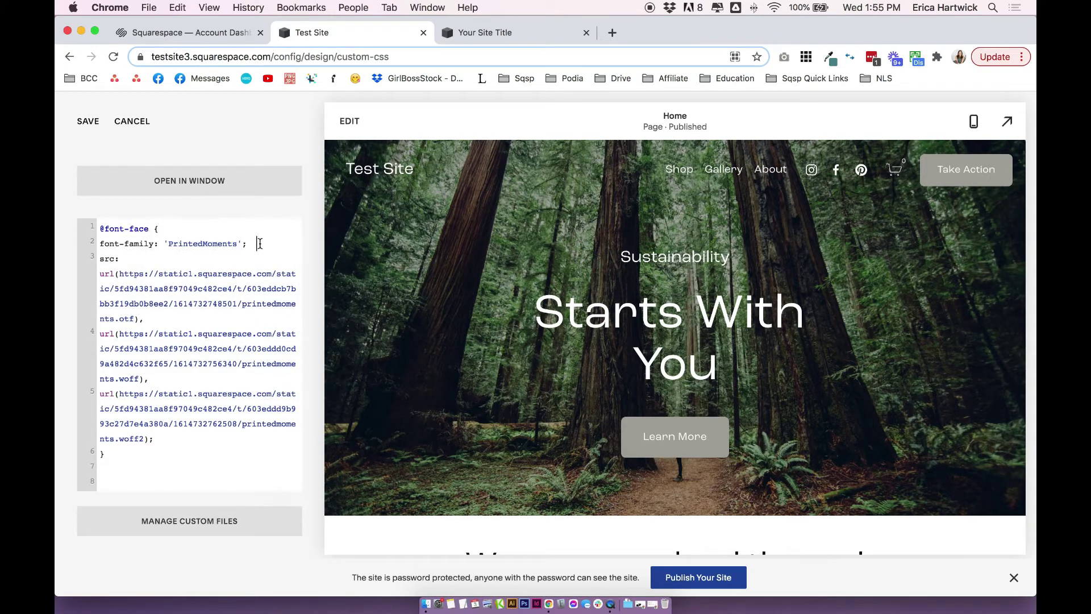
{"action": "double_click", "coordinate": [129, 287]}
{"action": "double_click", "coordinate": [138, 362]}
{"action": "double_click", "coordinate": [150, 424]}
{"action": "scroll", "coordinate": [171, 423], "scroll_direction": "down", "scroll_amount": 1}
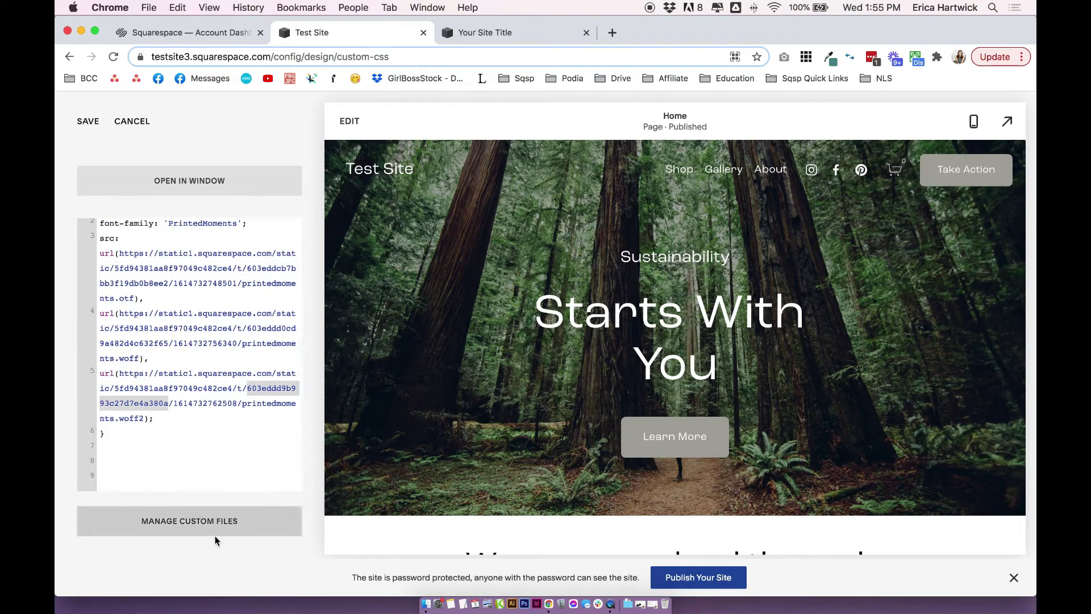
{"action": "scroll", "coordinate": [172, 444], "scroll_direction": "up", "scroll_amount": 1}
{"action": "left_click", "coordinate": [129, 461]}
{"action": "left_click_drag", "start_coordinate": [100, 358], "coordinate": [171, 182]}
{"action": "left_click", "coordinate": [154, 289]}
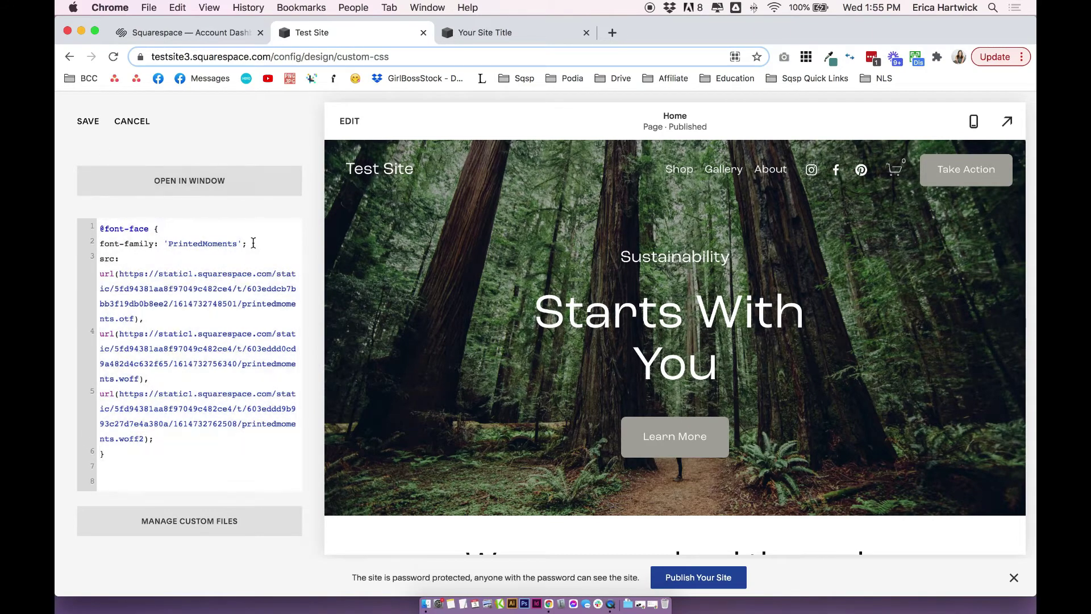
{"action": "scroll", "coordinate": [161, 263], "scroll_direction": "down", "scroll_amount": 1}
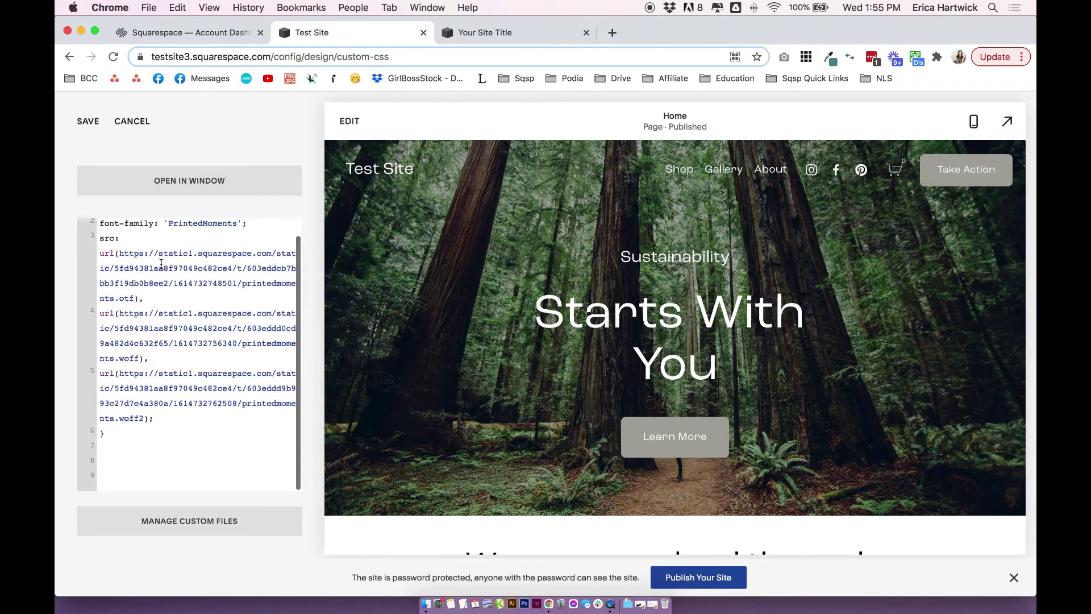
{"action": "scroll", "coordinate": [162, 264], "scroll_direction": "up", "scroll_amount": 1}
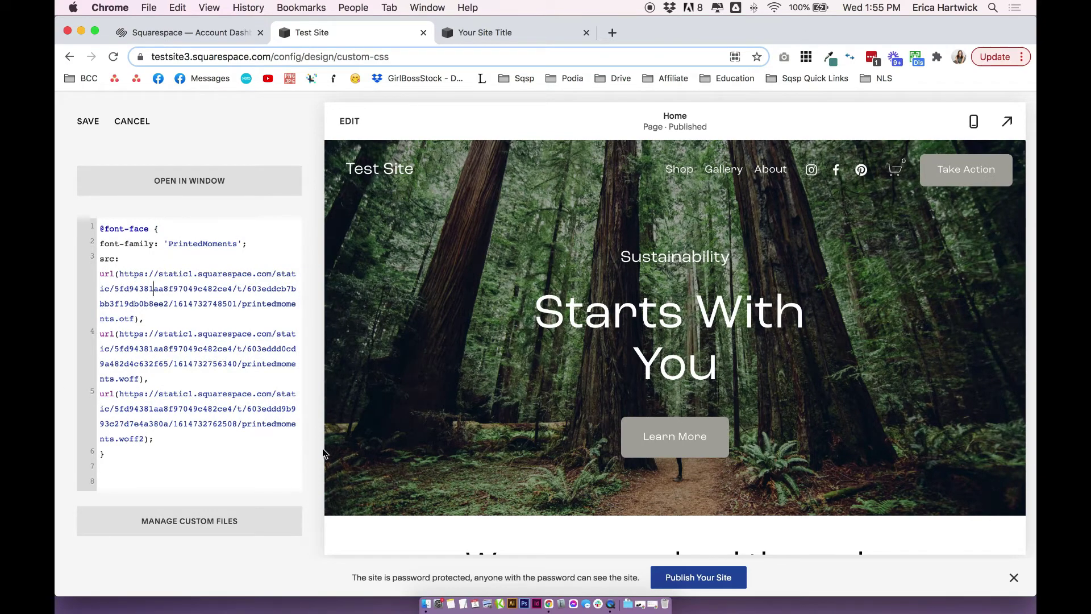
{"action": "left_click", "coordinate": [194, 451]}
{"action": "key", "text": "Down"}
{"action": "key", "text": "Down"}
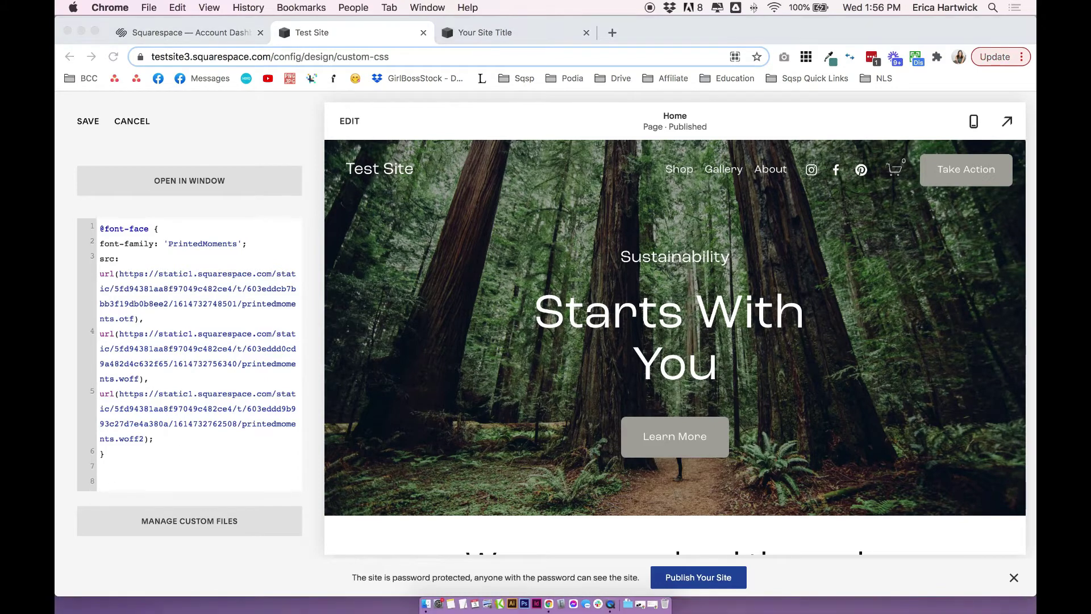
{"action": "left_click", "coordinate": [149, 453]}
{"action": "key", "text": "Return"}
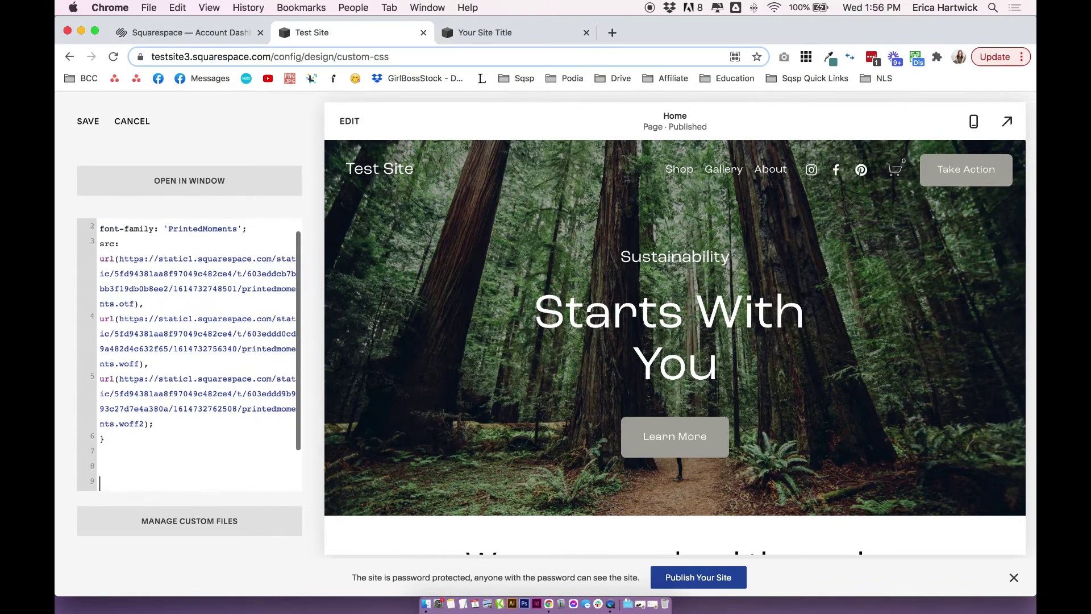
{"action": "key", "text": "ctrl+v"}
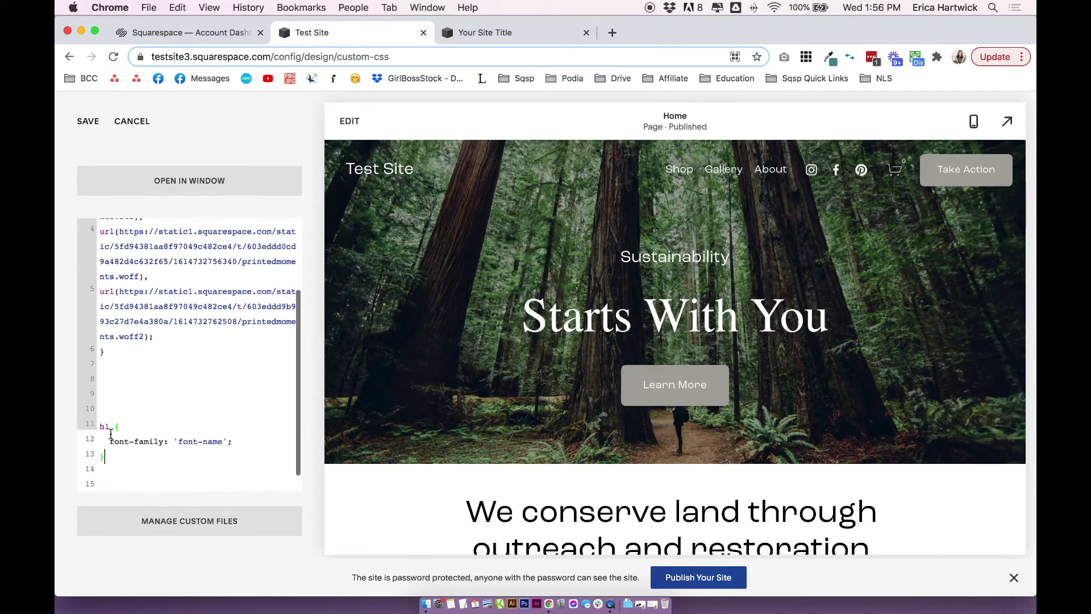
{"action": "left_click", "coordinate": [109, 427]}
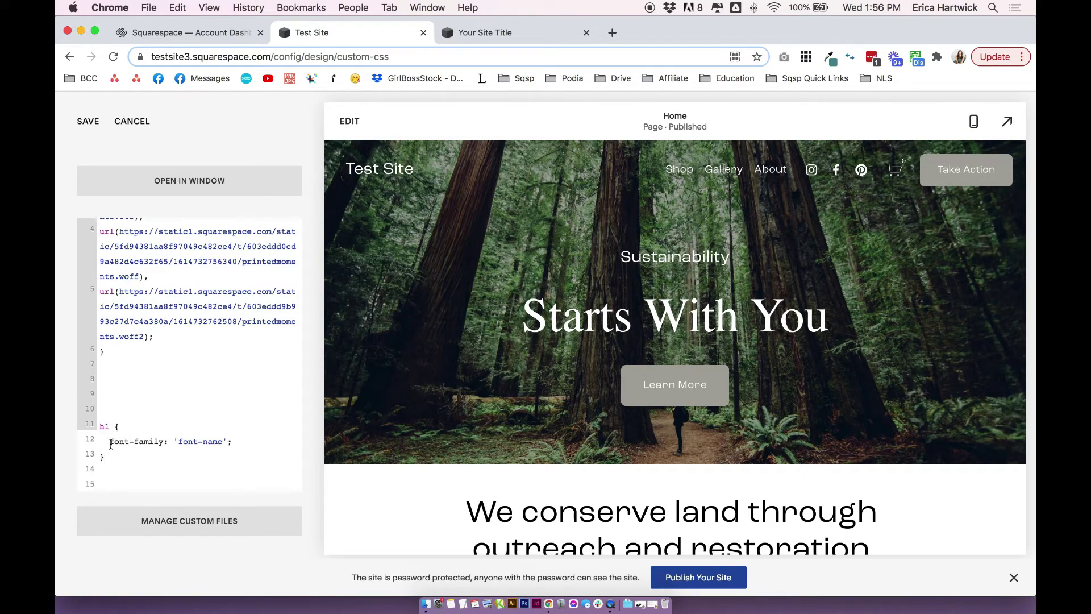
{"action": "left_click_drag", "start_coordinate": [110, 442], "coordinate": [221, 440]}
{"action": "left_click", "coordinate": [199, 442]}
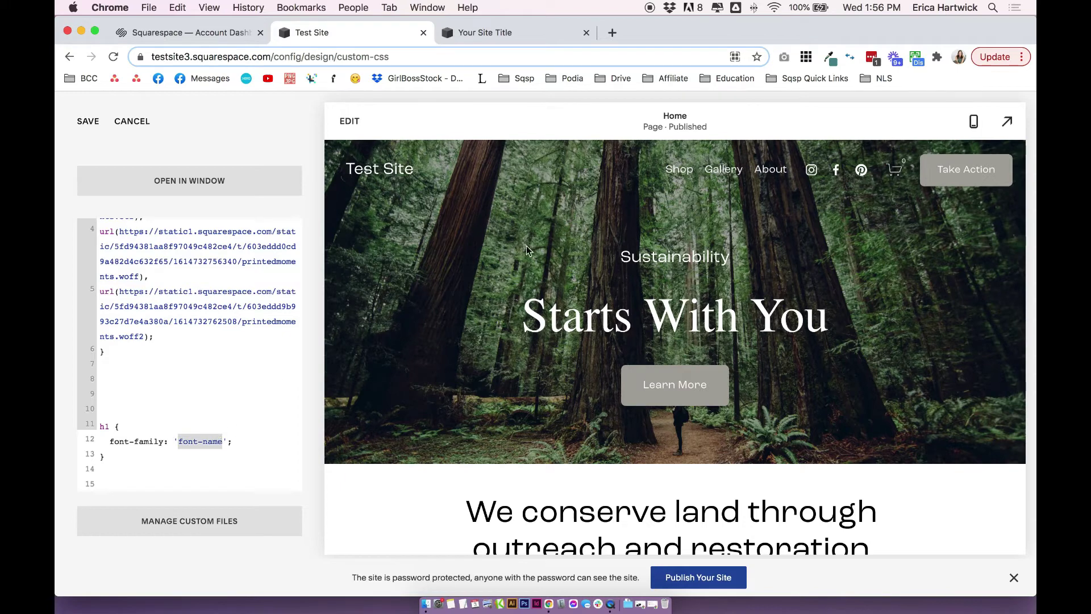
{"action": "type", "text": "Printe"}
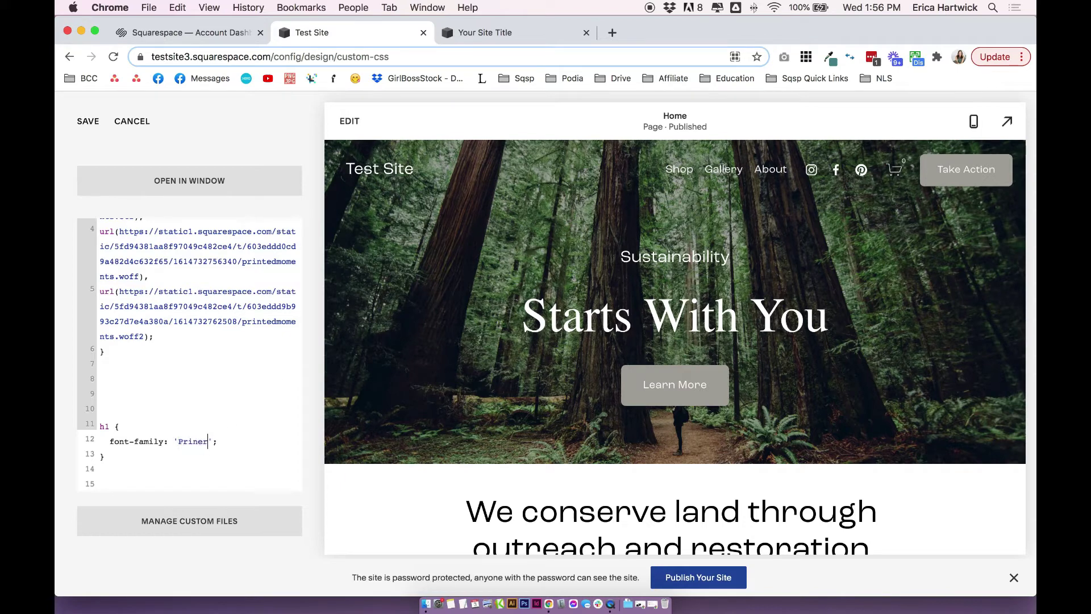
{"action": "type", "text": "dMoments"}
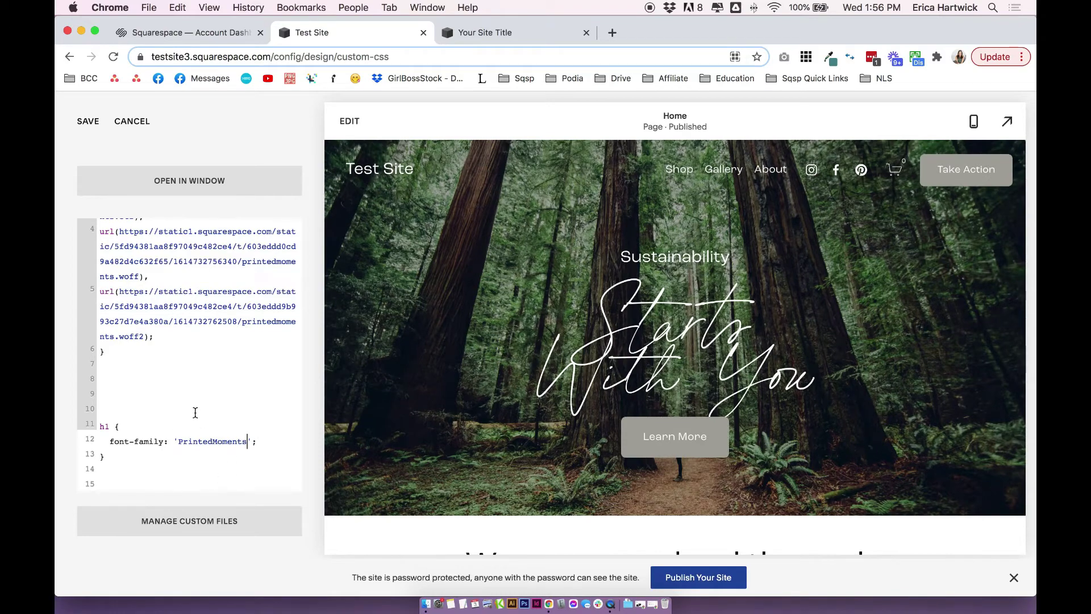
{"action": "scroll", "coordinate": [193, 407], "scroll_direction": "up", "scroll_amount": 3}
{"action": "left_click_drag", "start_coordinate": [169, 244], "coordinate": [238, 243]}
{"action": "left_click", "coordinate": [195, 253]}
{"action": "scroll", "coordinate": [195, 254], "scroll_direction": "down", "scroll_amount": 3}
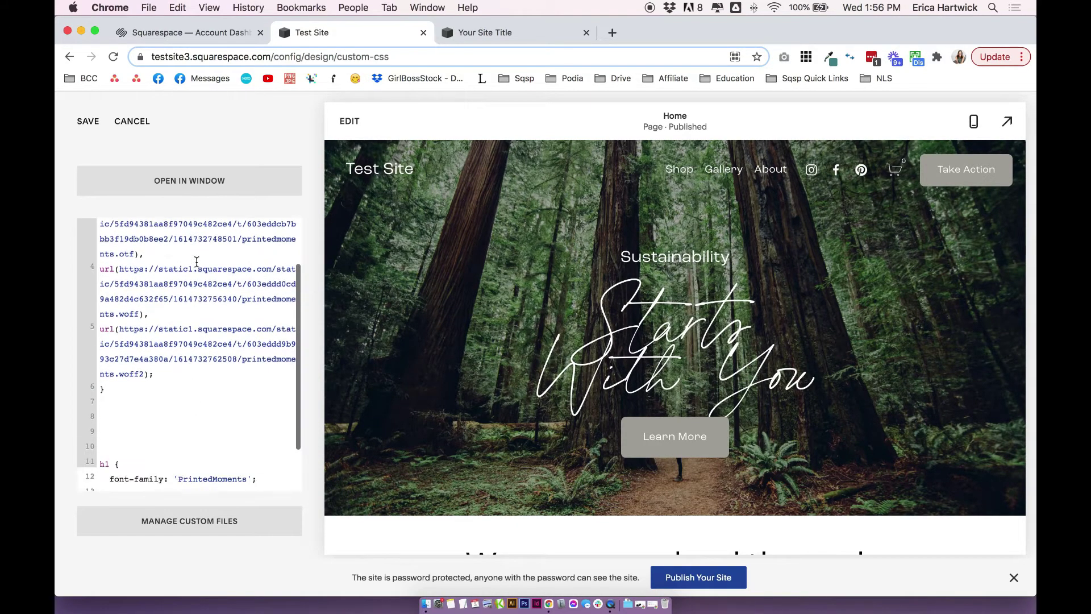
{"action": "scroll", "coordinate": [195, 253], "scroll_direction": "up", "scroll_amount": 3}
{"action": "left_click_drag", "start_coordinate": [144, 274], "coordinate": [165, 367]}
{"action": "left_click", "coordinate": [159, 438]}
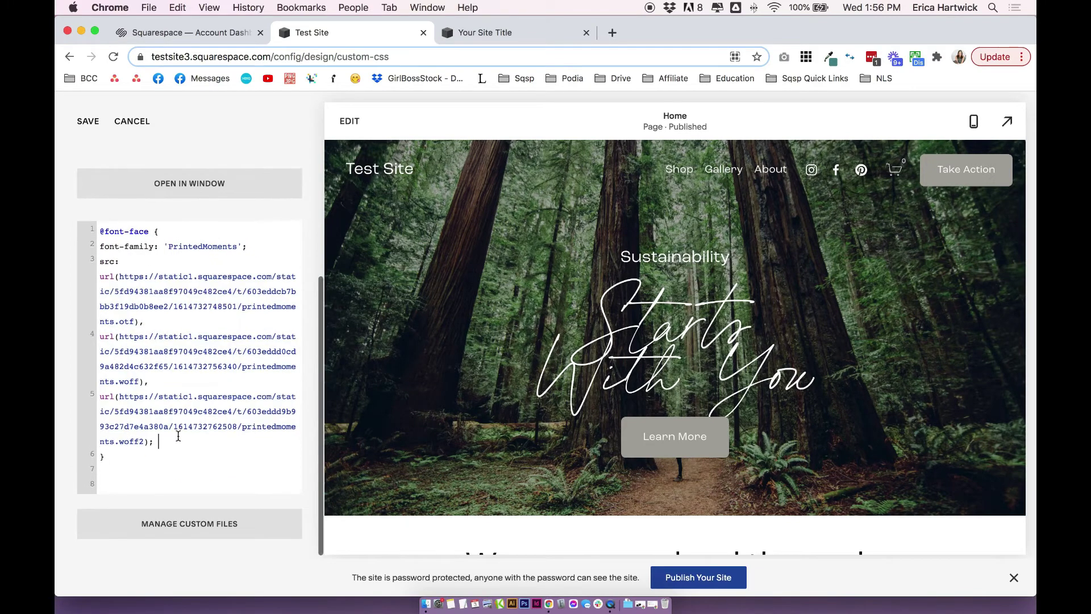
{"action": "scroll", "coordinate": [171, 398], "scroll_direction": "down", "scroll_amount": 4}
{"action": "left_click_drag", "start_coordinate": [246, 425], "coordinate": [176, 425]}
{"action": "left_click_drag", "start_coordinate": [111, 410], "coordinate": [86, 408]}
{"action": "left_click", "coordinate": [177, 417]}
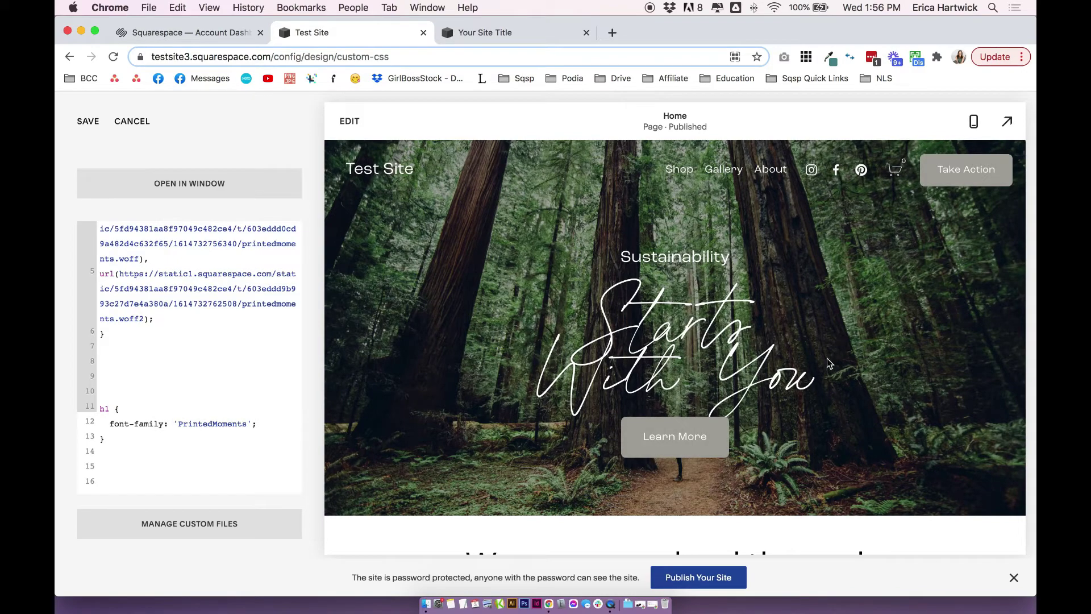
{"action": "scroll", "coordinate": [701, 300], "scroll_direction": "down", "scroll_amount": 10}
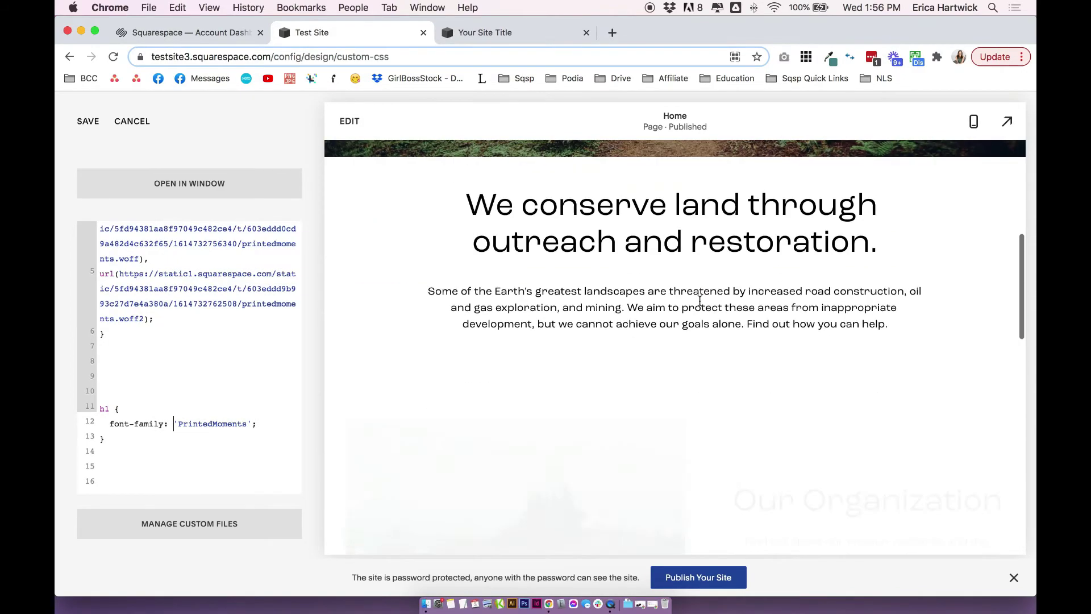
{"action": "scroll", "coordinate": [701, 306], "scroll_direction": "down", "scroll_amount": 5}
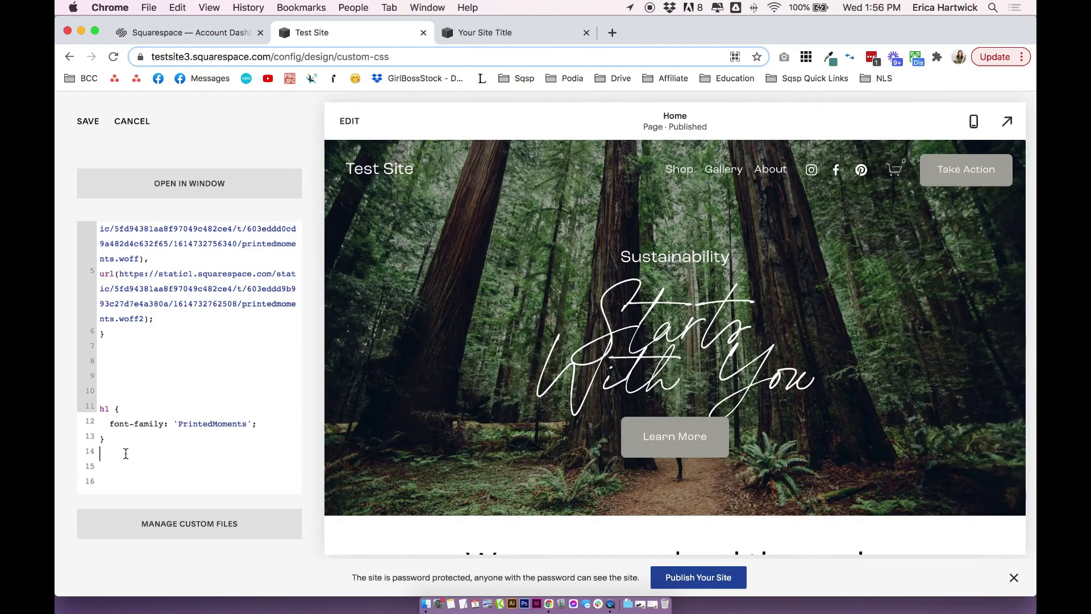
{"action": "left_click", "coordinate": [109, 409]}
{"action": "type", "text": ", h2"}
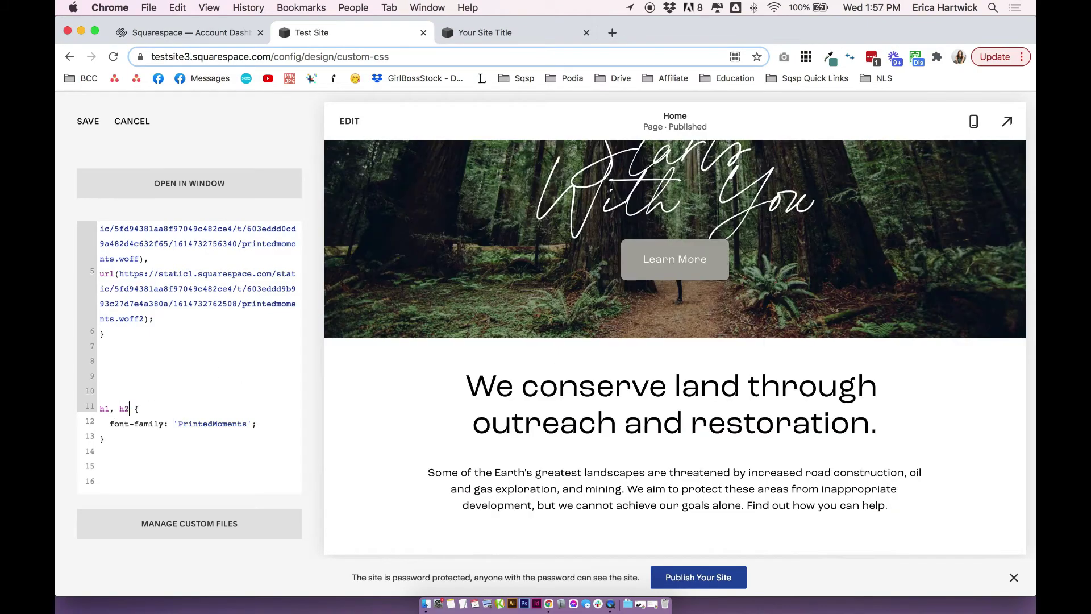
{"action": "type", "text": ", h3, h4"}
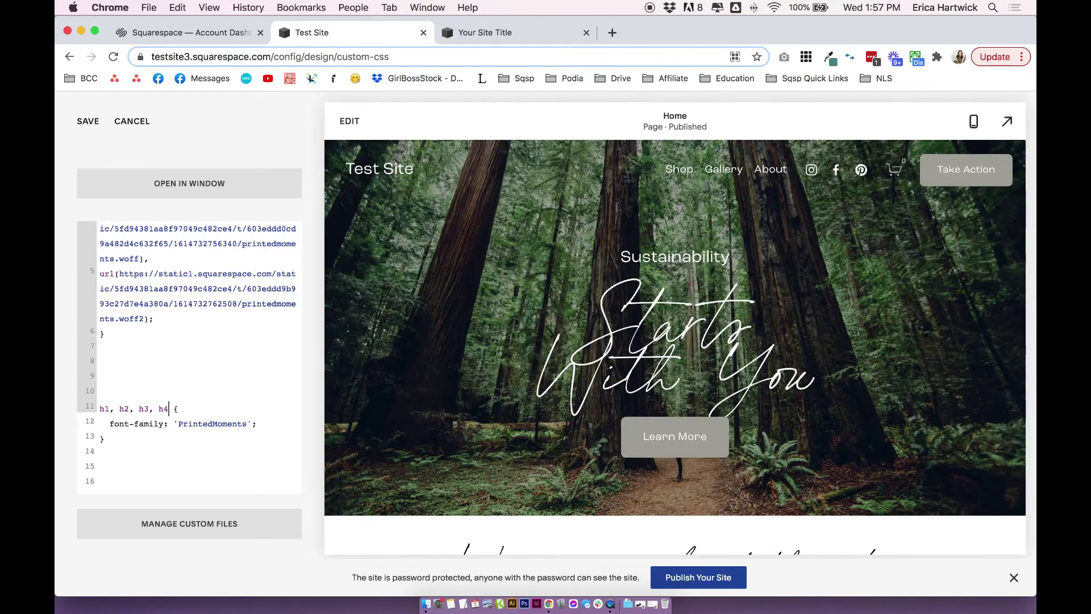
{"action": "scroll", "coordinate": [953, 258], "scroll_direction": "down", "scroll_amount": 10}
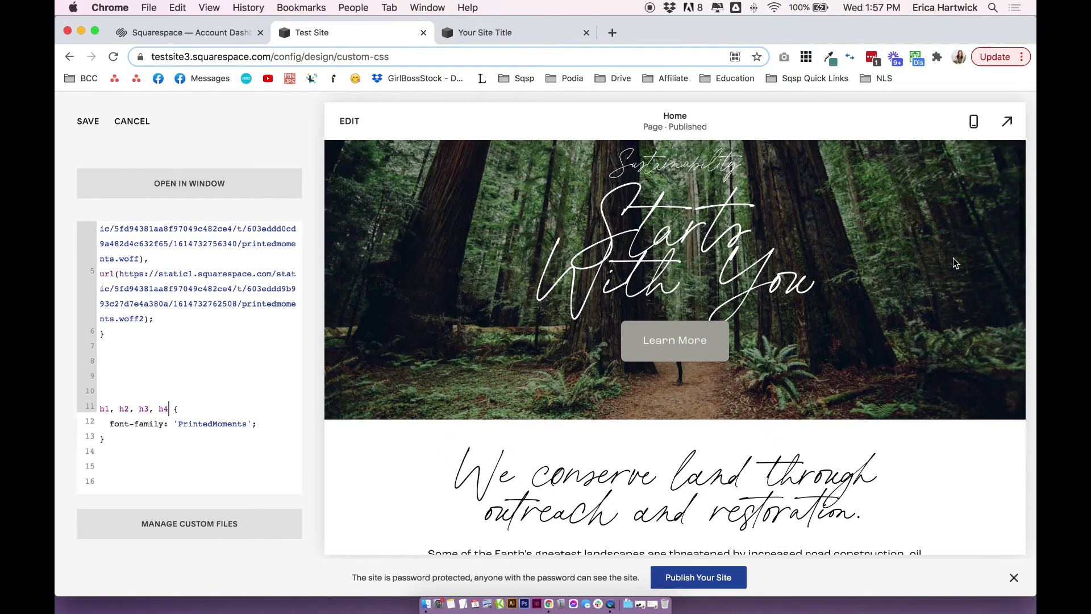
{"action": "scroll", "coordinate": [955, 262], "scroll_direction": "down", "scroll_amount": 5}
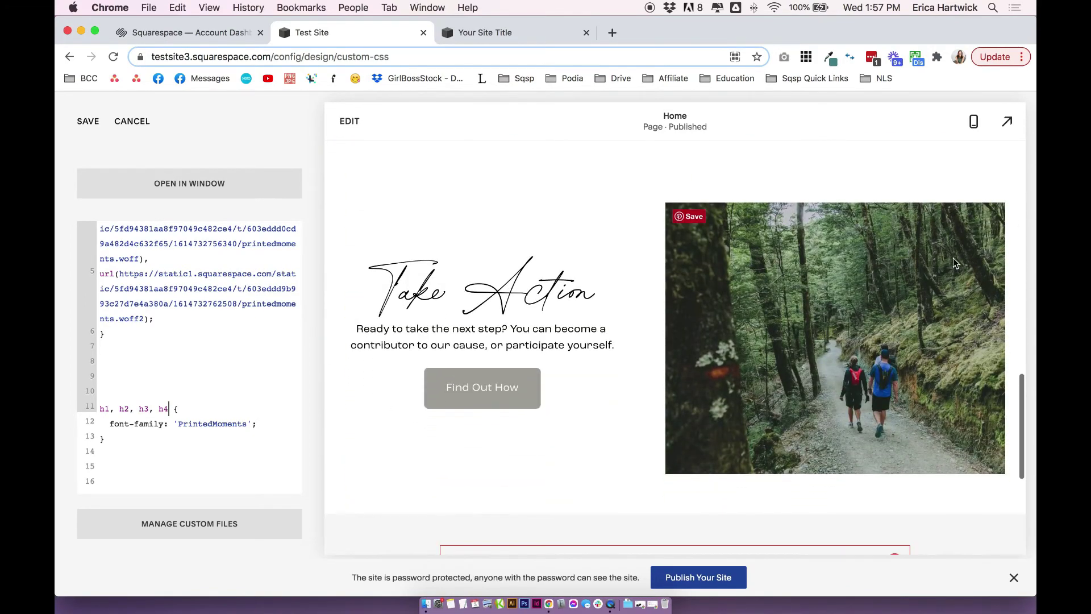
{"action": "scroll", "coordinate": [509, 356], "scroll_direction": "down", "scroll_amount": 3}
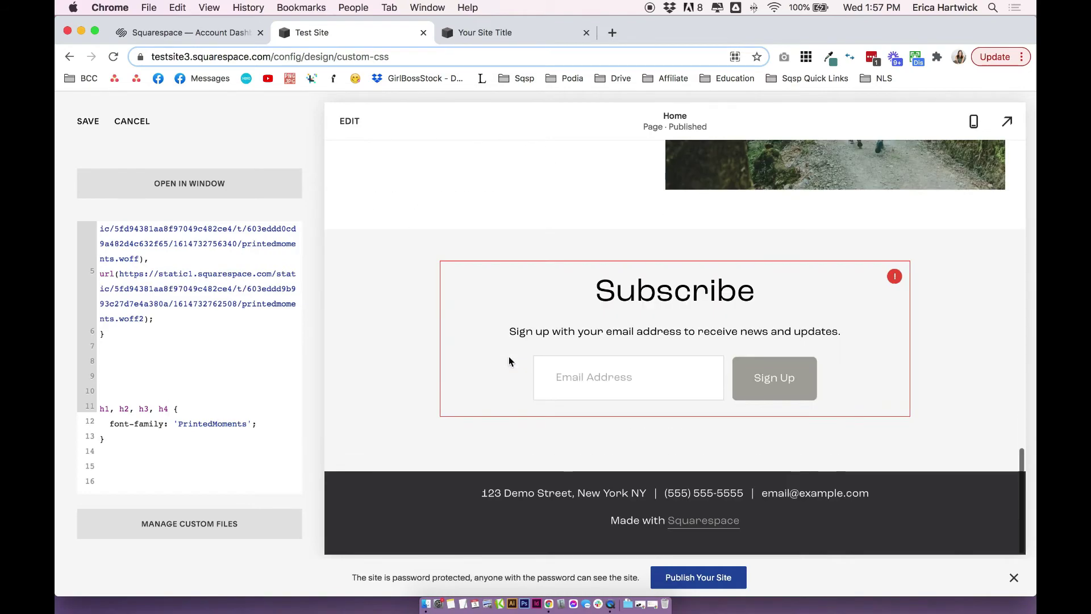
{"action": "scroll", "coordinate": [509, 356], "scroll_direction": "up", "scroll_amount": 15}
{"action": "scroll", "coordinate": [444, 391], "scroll_direction": "down", "scroll_amount": 2}
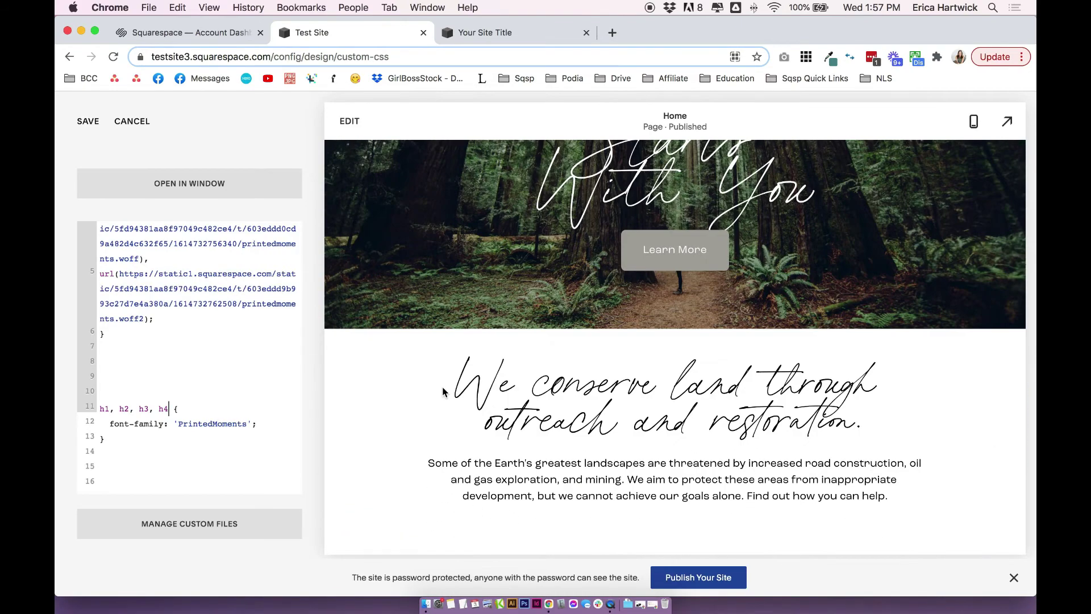
{"action": "type", "text": ", p"}
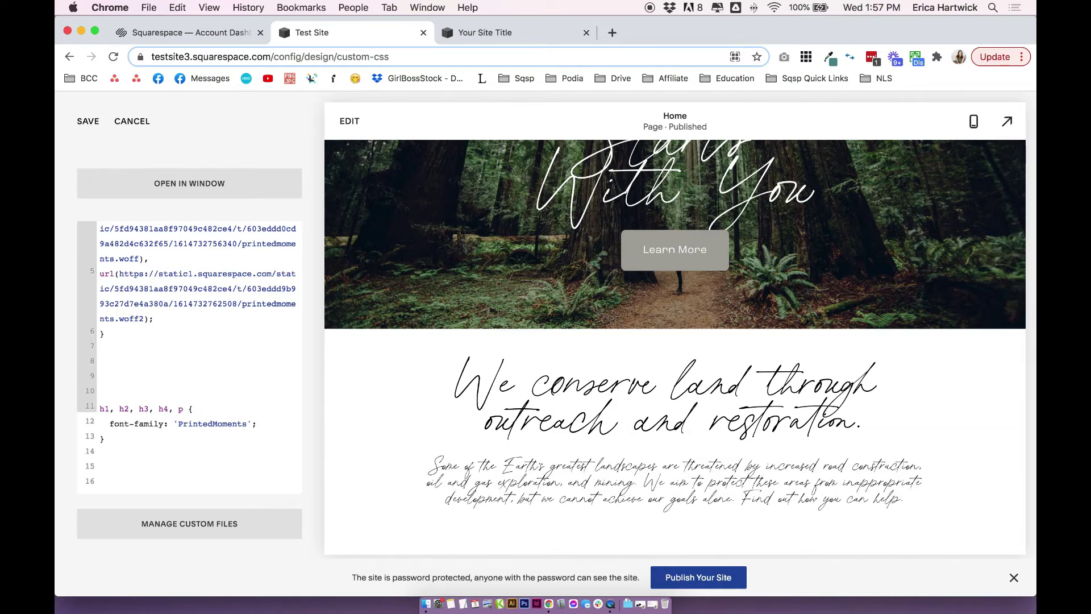
{"action": "scroll", "coordinate": [696, 456], "scroll_direction": "down", "scroll_amount": 2}
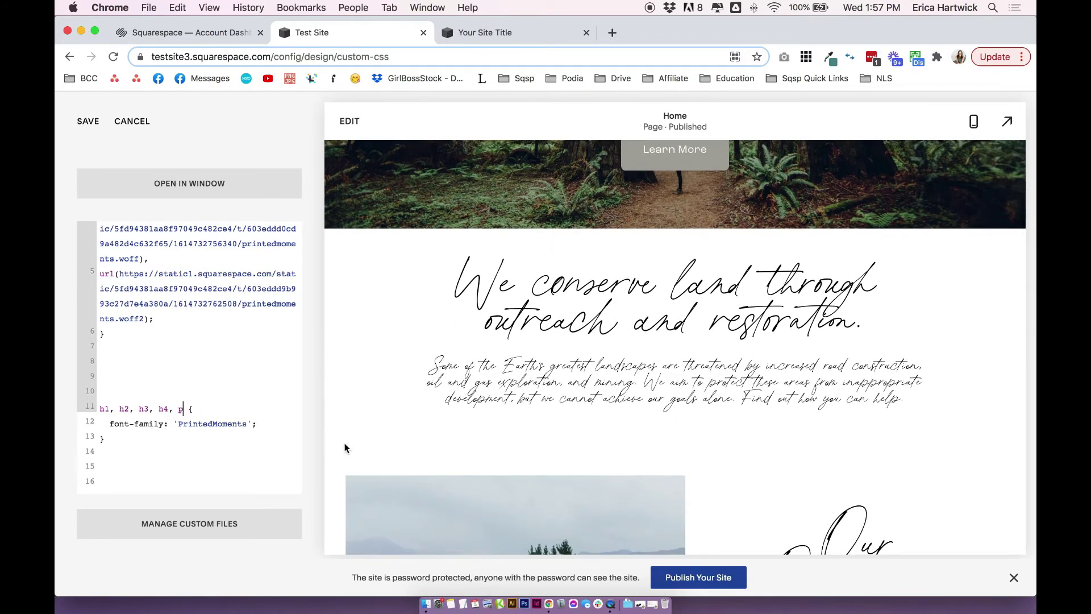
{"action": "scroll", "coordinate": [695, 414], "scroll_direction": "down", "scroll_amount": 15}
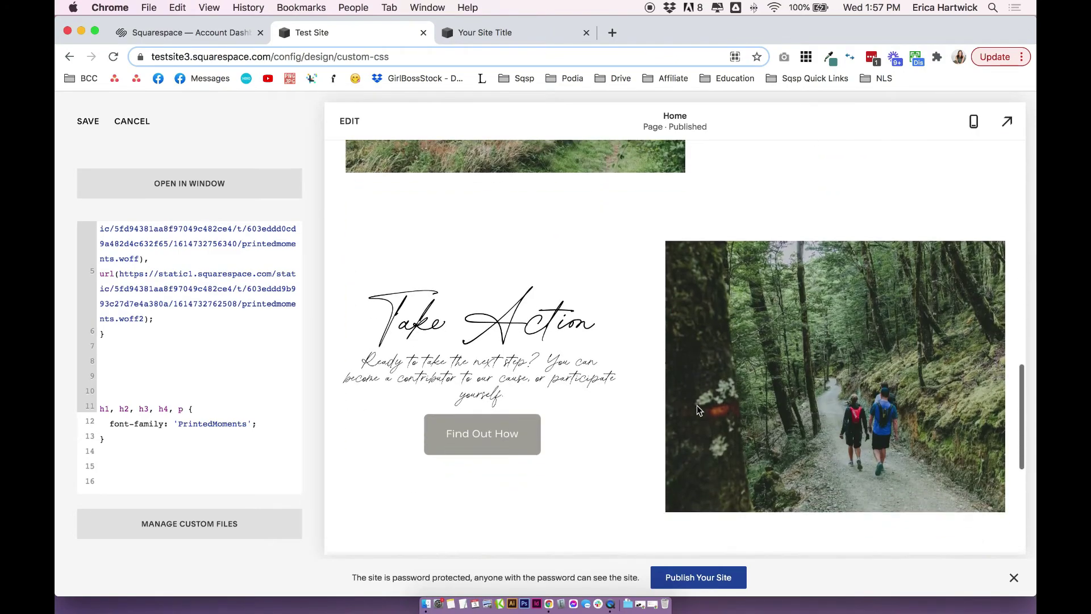
{"action": "scroll", "coordinate": [700, 404], "scroll_direction": "up", "scroll_amount": 15}
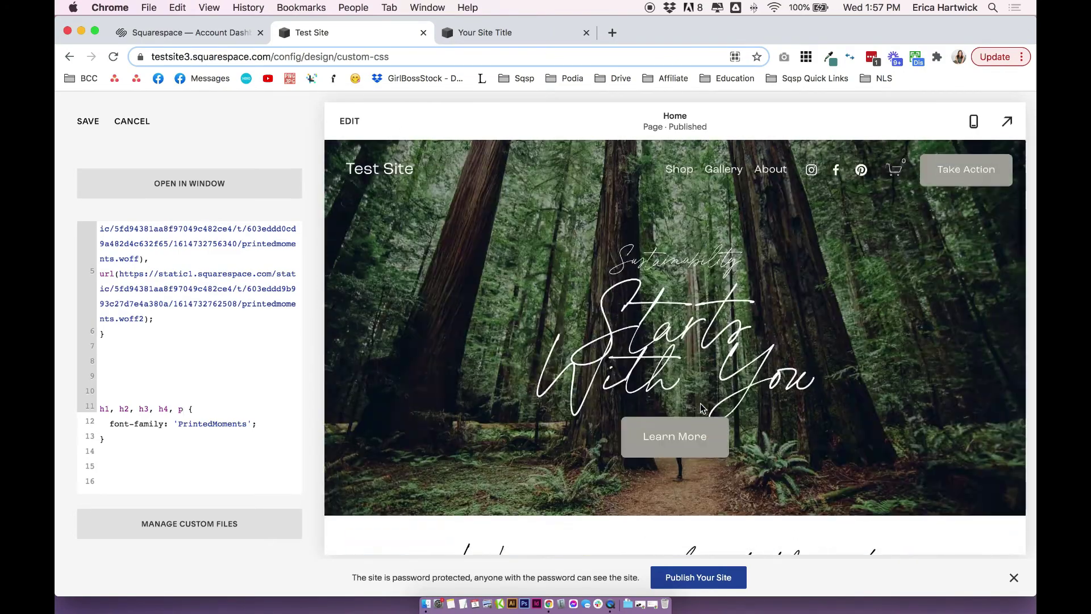
{"action": "left_click_drag", "start_coordinate": [180, 409], "coordinate": [108, 406]}
- Remove the h2, h3, h4 and p selectors and add ', h6' so the rule targets h1, h6
{"action": "key", "text": "BackSpace"}
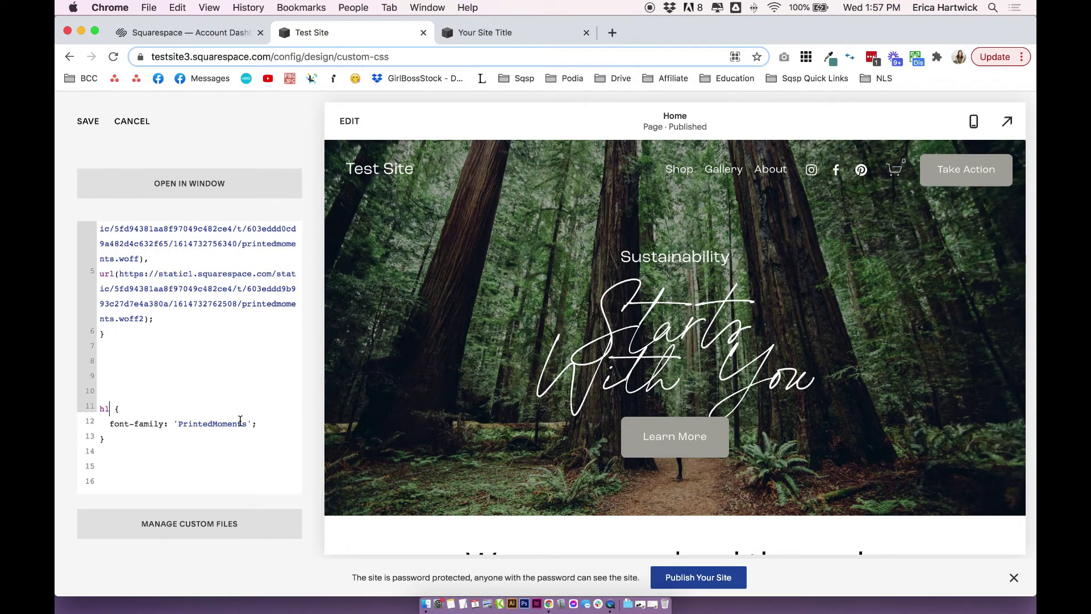
{"action": "type", "text": ", h6"}
{"action": "scroll", "coordinate": [443, 380], "scroll_direction": "down", "scroll_amount": 4}
{"action": "scroll", "coordinate": [442, 381], "scroll_direction": "up", "scroll_amount": 4}
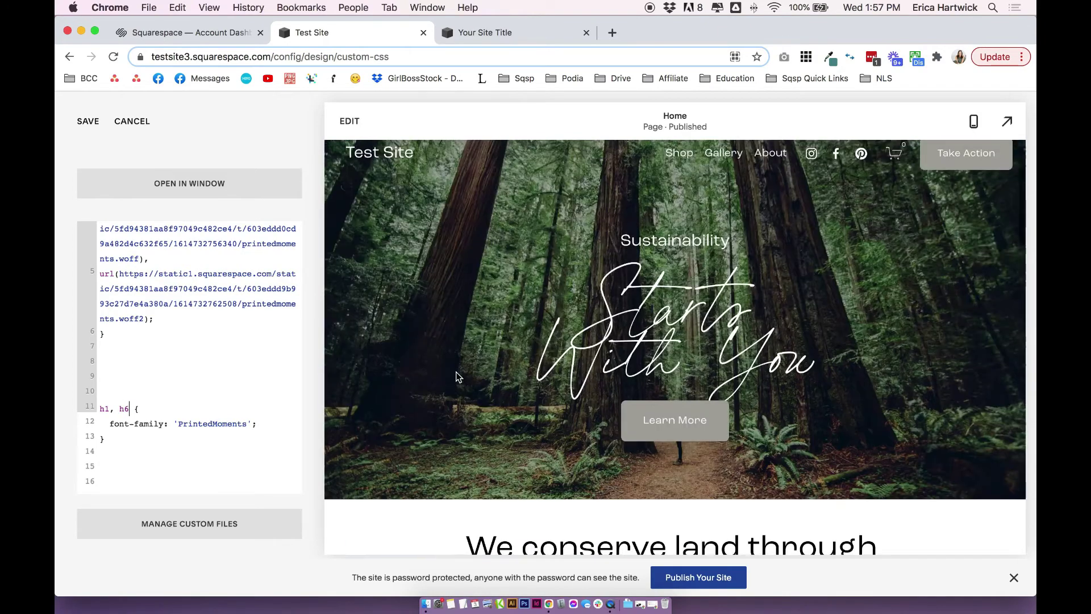
{"action": "scroll", "coordinate": [456, 376], "scroll_direction": "up", "scroll_amount": 1}
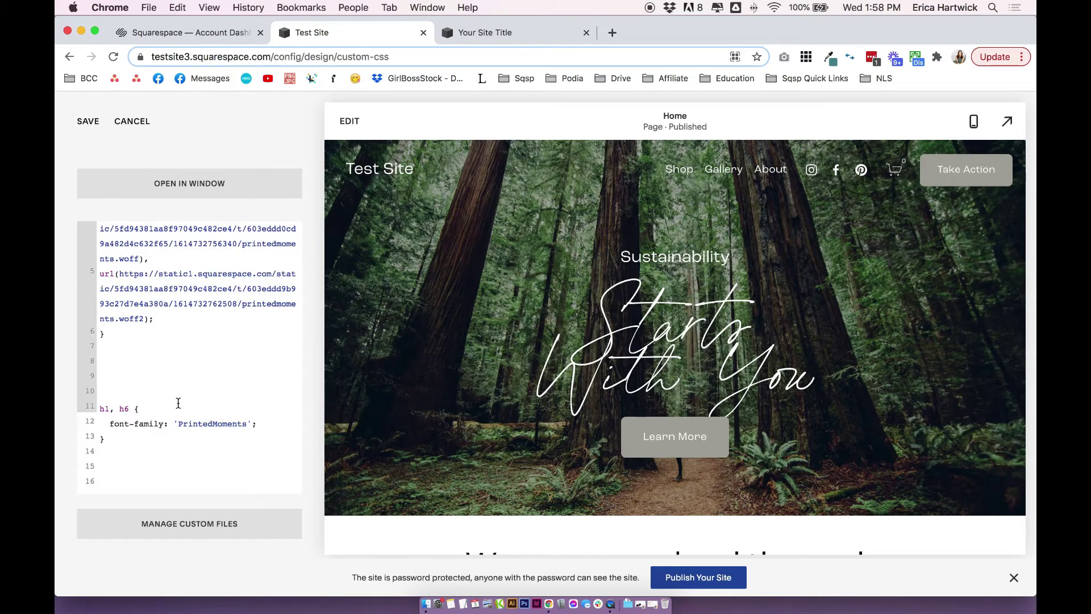
{"action": "left_click_drag", "start_coordinate": [147, 437], "coordinate": [97, 398]}
{"action": "left_click", "coordinate": [128, 403]}
{"action": "left_click_drag", "start_coordinate": [149, 438], "coordinate": [88, 402]}
{"action": "left_click", "coordinate": [110, 409]}
{"action": "scroll", "coordinate": [213, 426], "scroll_direction": "up", "scroll_amount": 1}
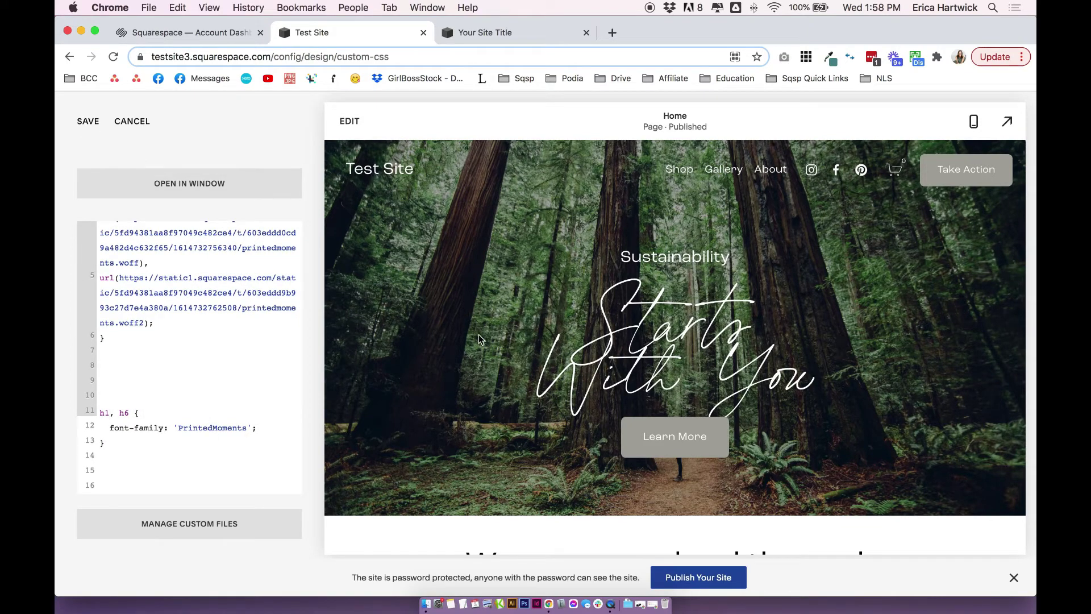
{"action": "scroll", "coordinate": [459, 231], "scroll_direction": "down", "scroll_amount": 2}
- Add a Code block to the home page's hero section
{"action": "left_click", "coordinate": [353, 121]}
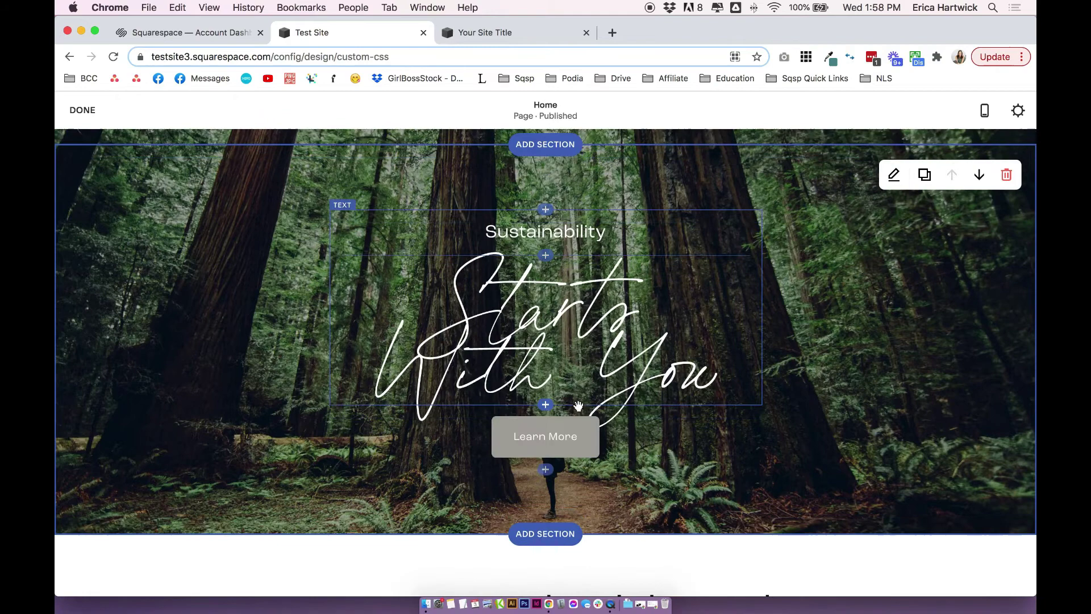
{"action": "left_click", "coordinate": [545, 404]}
{"action": "type", "text": "code"}
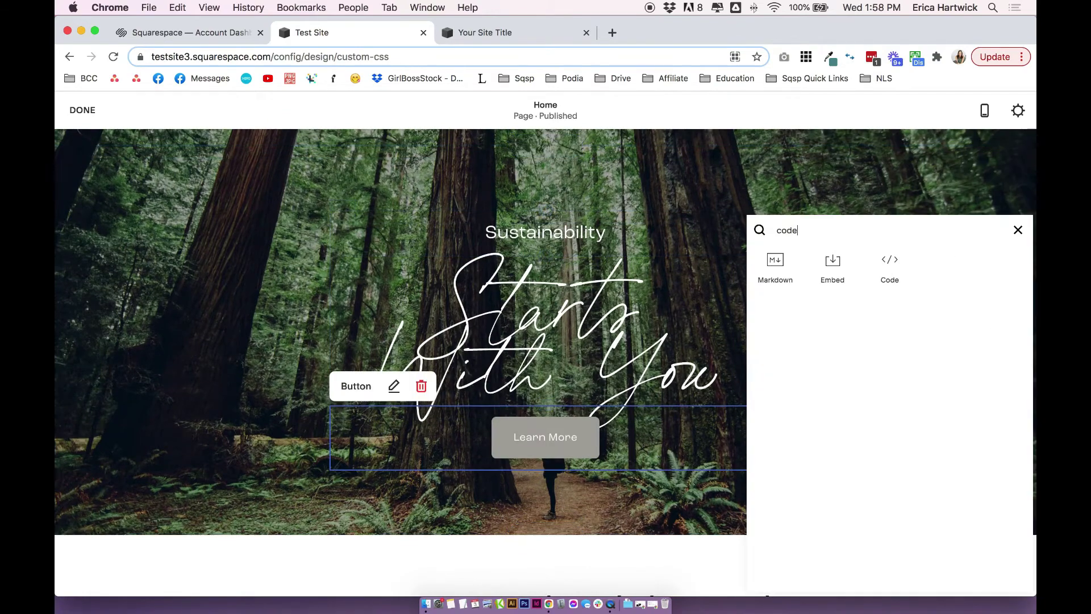
{"action": "left_click", "coordinate": [889, 278]}
- Replace the default code with <h6>Here is our Heading 6 font</h6>
{"action": "key", "text": "super+a"}
{"action": "type", "text": "<h"}
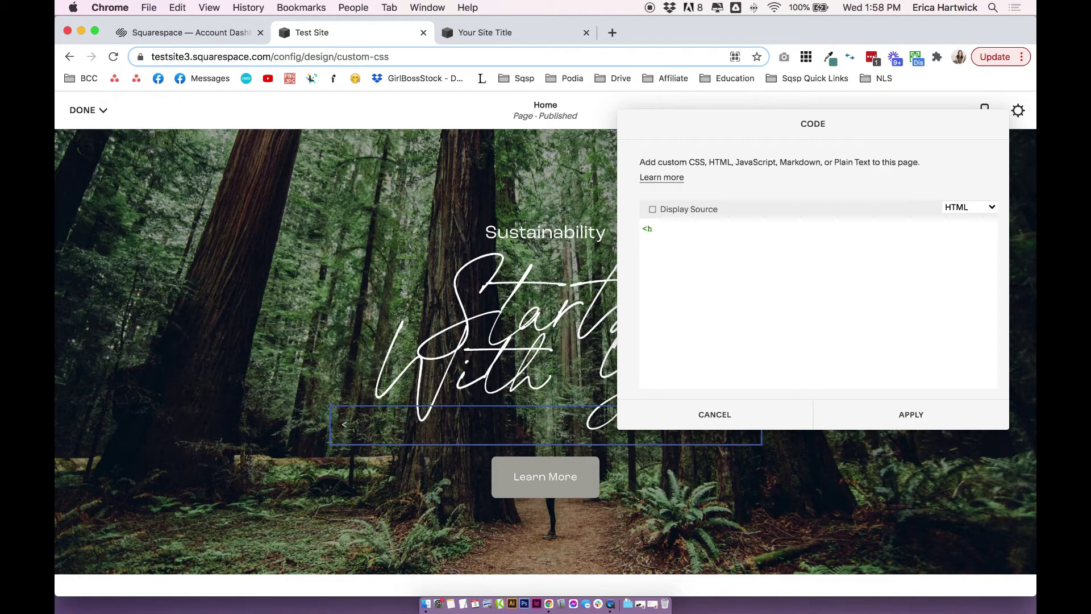
{"action": "type", "text": "6>   "}
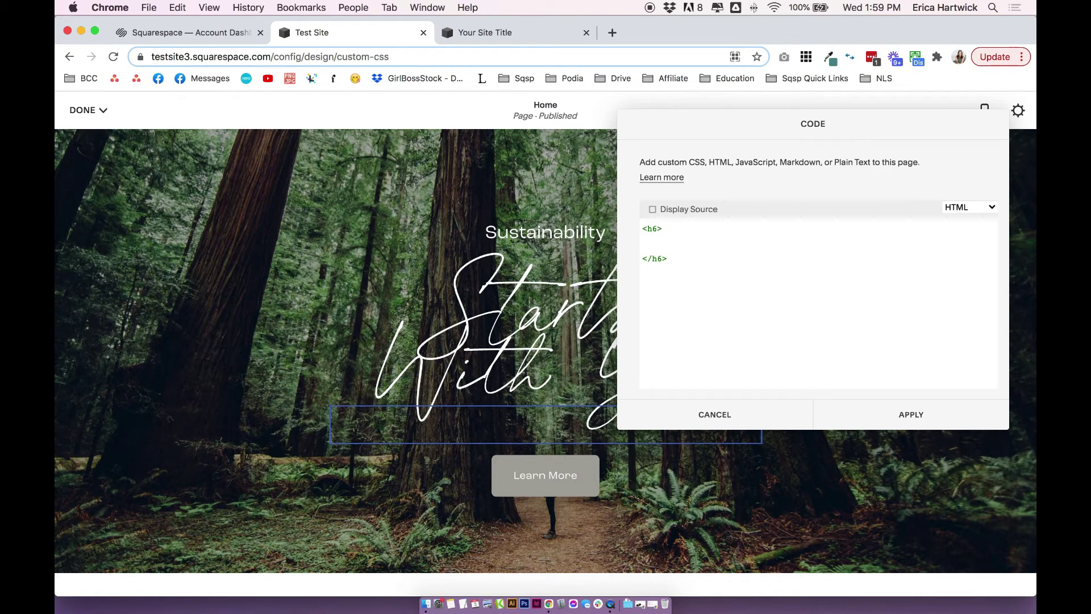
{"action": "type", "text": "Here is our Heading"}
{"action": "type", "text": " 6 mo"}
{"action": "key", "text": "Delete"}
{"action": "key", "text": "BackSpace"}
{"action": "key", "text": "BackSpace"}
{"action": "type", "text": "font"}
{"action": "key", "text": "Return"}
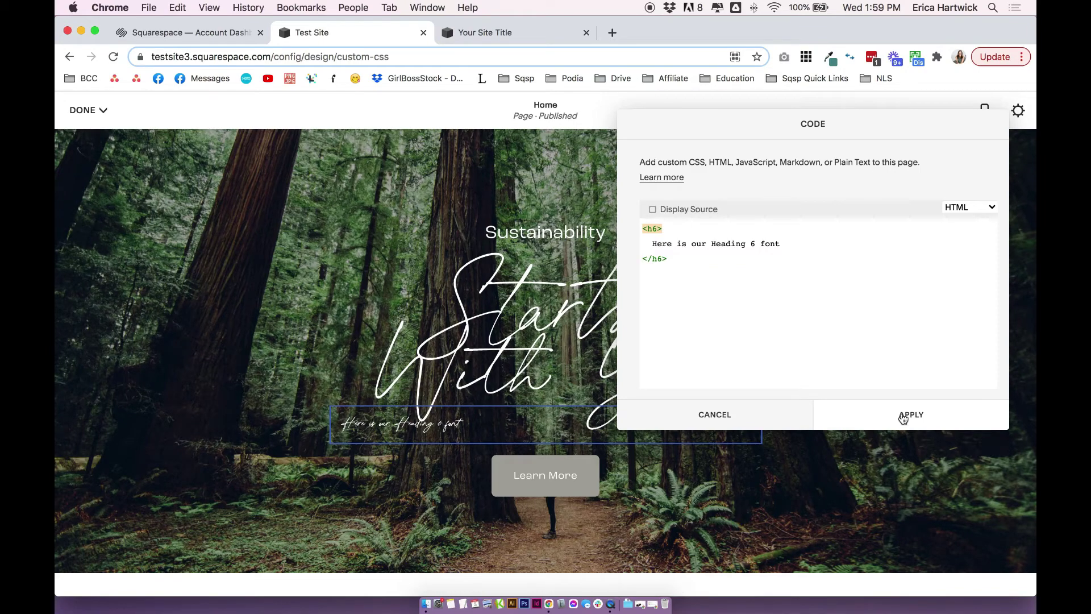
- Apply the code block, then try Heading 2 on the hero heading before restoring centred Heading 1
{"action": "left_click", "coordinate": [904, 419]}
{"action": "left_click", "coordinate": [591, 300]}
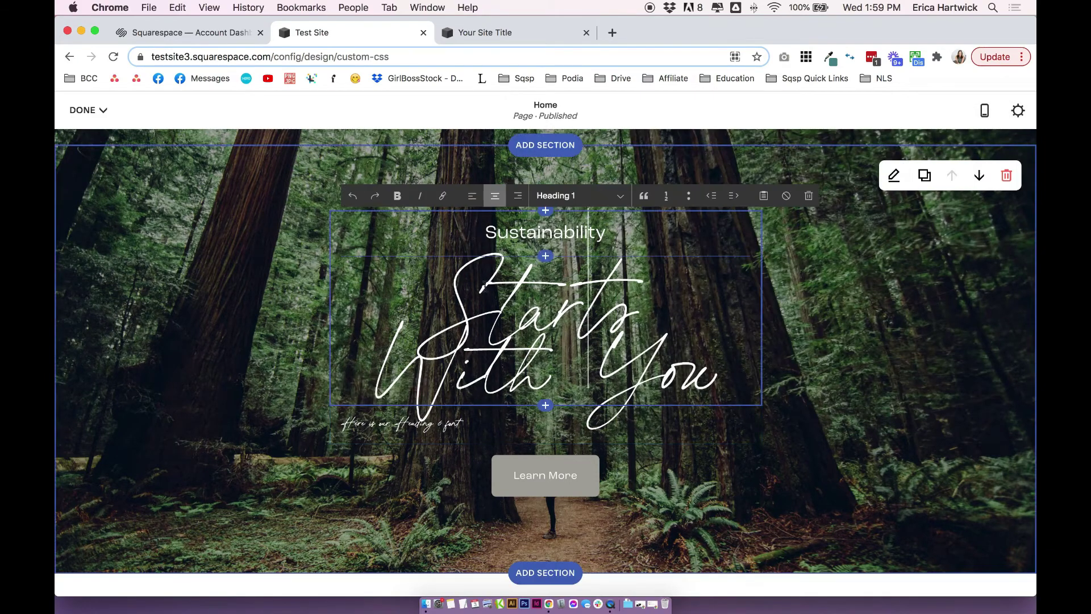
{"action": "triple_click", "coordinate": [495, 296]}
{"action": "left_click", "coordinate": [478, 305]}
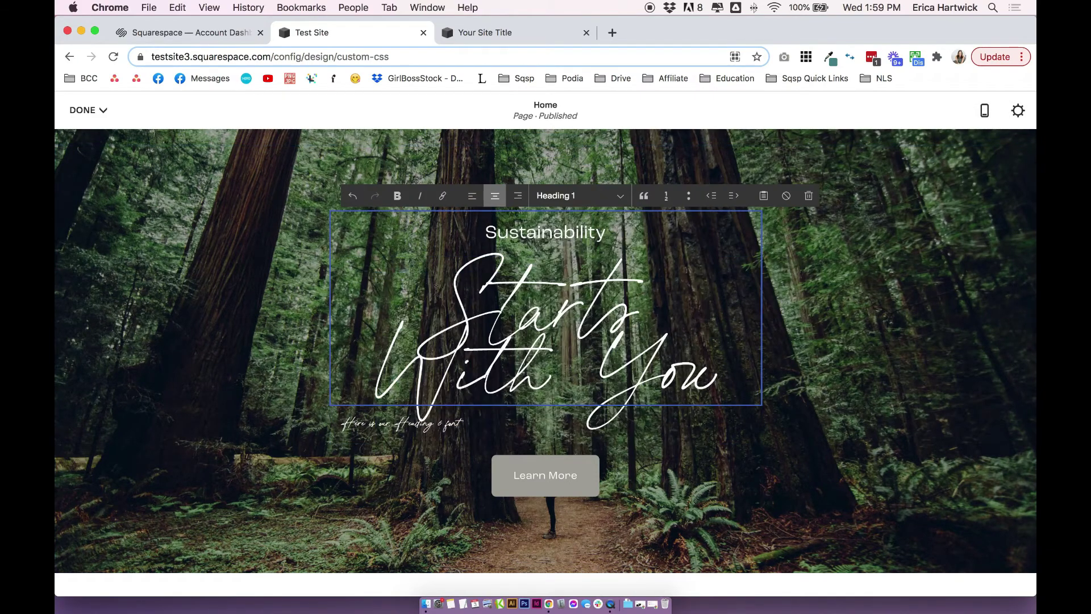
{"action": "triple_click", "coordinate": [478, 305]}
{"action": "left_click", "coordinate": [551, 196]}
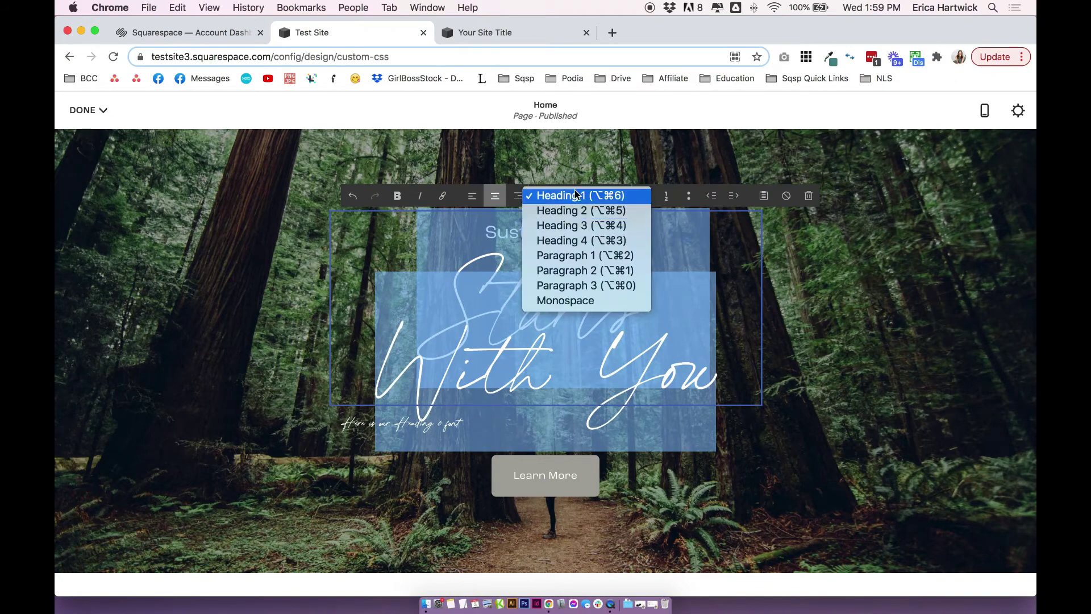
{"action": "left_click", "coordinate": [577, 211]}
{"action": "left_click", "coordinate": [571, 196]}
{"action": "left_click", "coordinate": [560, 179]}
{"action": "left_click", "coordinate": [473, 196]}
{"action": "left_click", "coordinate": [494, 196]}
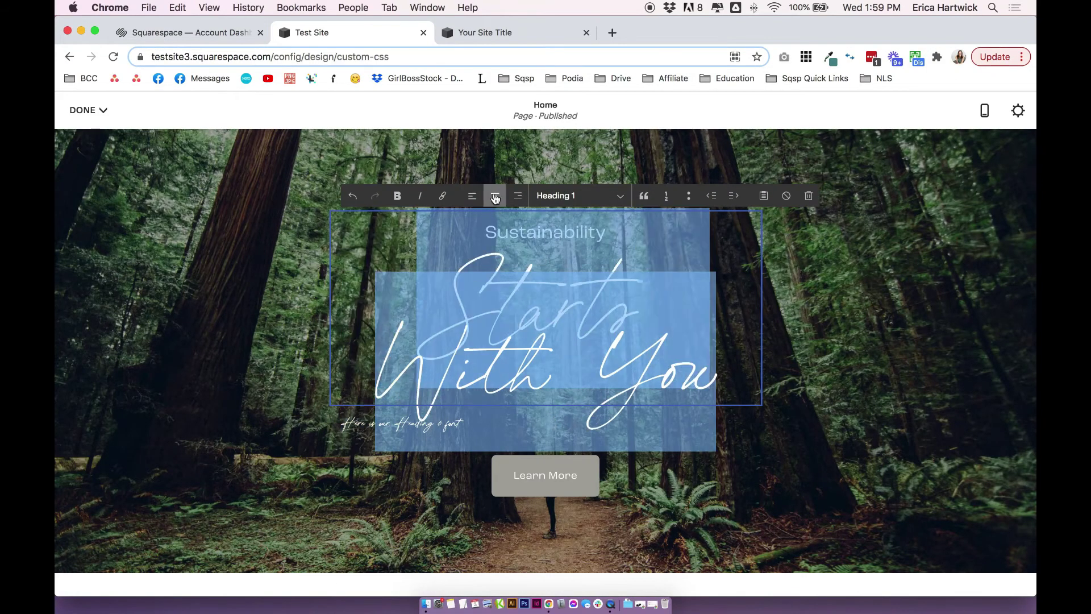
- Inspect the shared h1, h6 PrintedMoments rule in the Custom CSS
{"action": "left_click", "coordinate": [573, 198]}
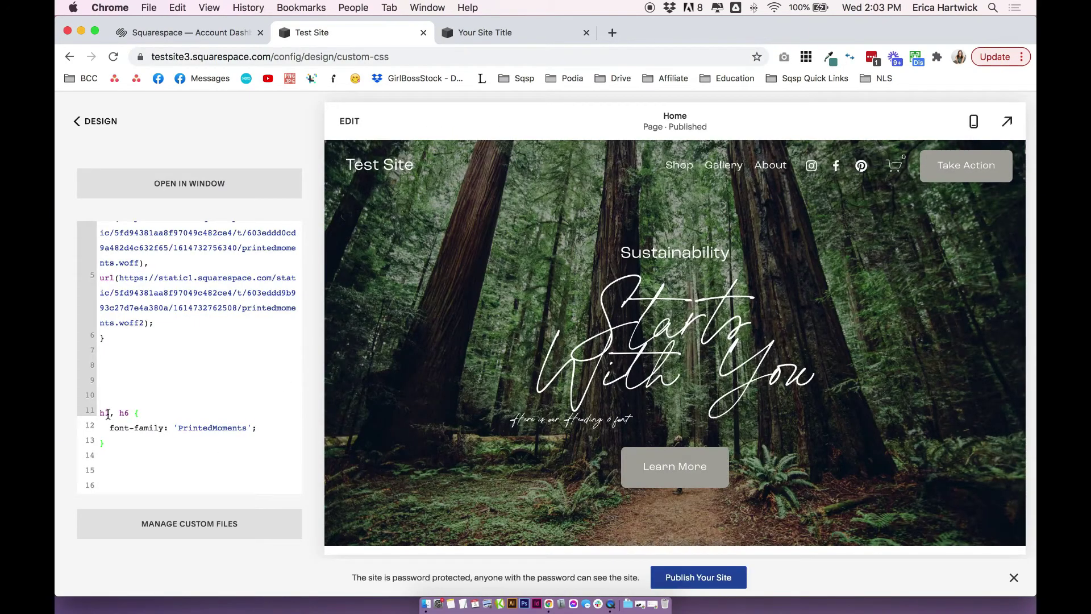
{"action": "mouse_move", "coordinate": [101, 414]}
{"action": "left_mouse_down"}
{"action": "mouse_move", "coordinate": [271, 430]}
{"action": "mouse_move", "coordinate": [88, 419]}
{"action": "left_mouse_up"}
{"action": "left_click", "coordinate": [268, 430]}
{"action": "left_click", "coordinate": [158, 406]}
- In Fonts > Headings, adjust the Heading 1 size slider to 5.1rem
{"action": "left_click", "coordinate": [108, 127]}
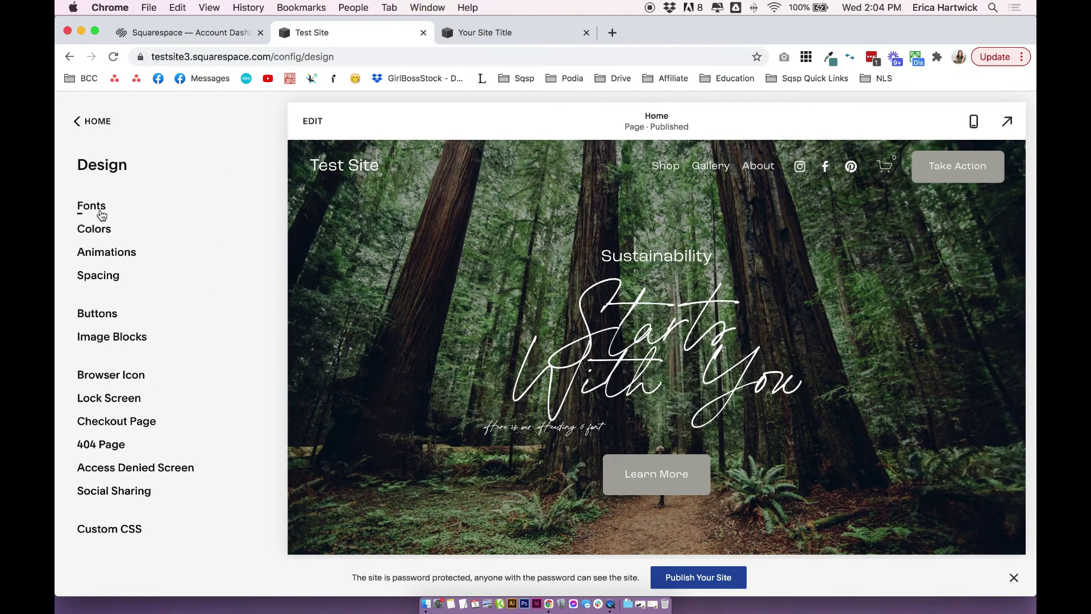
{"action": "left_click", "coordinate": [99, 209]}
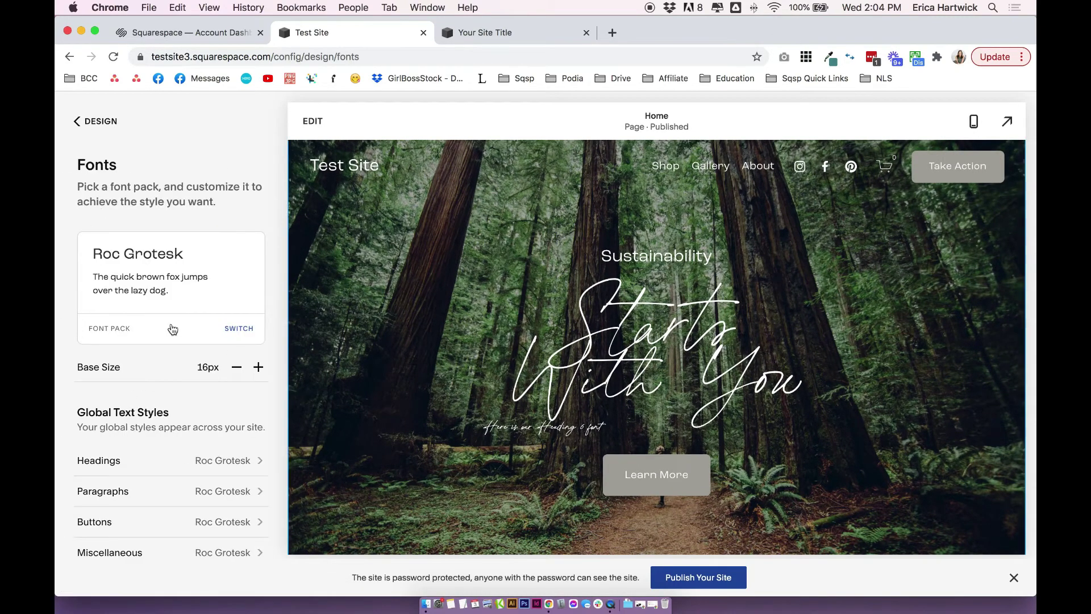
{"action": "scroll", "coordinate": [136, 304], "scroll_direction": "down", "scroll_amount": 1}
{"action": "scroll", "coordinate": [136, 307], "scroll_direction": "down", "scroll_amount": 3}
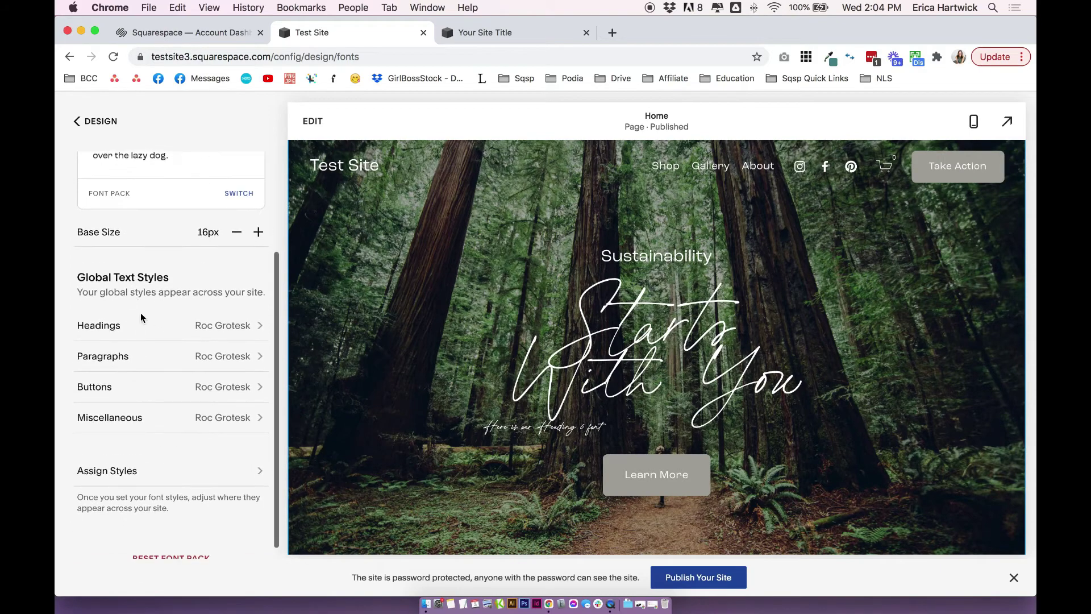
{"action": "left_click", "coordinate": [109, 325]}
{"action": "scroll", "coordinate": [108, 319], "scroll_direction": "down", "scroll_amount": 3}
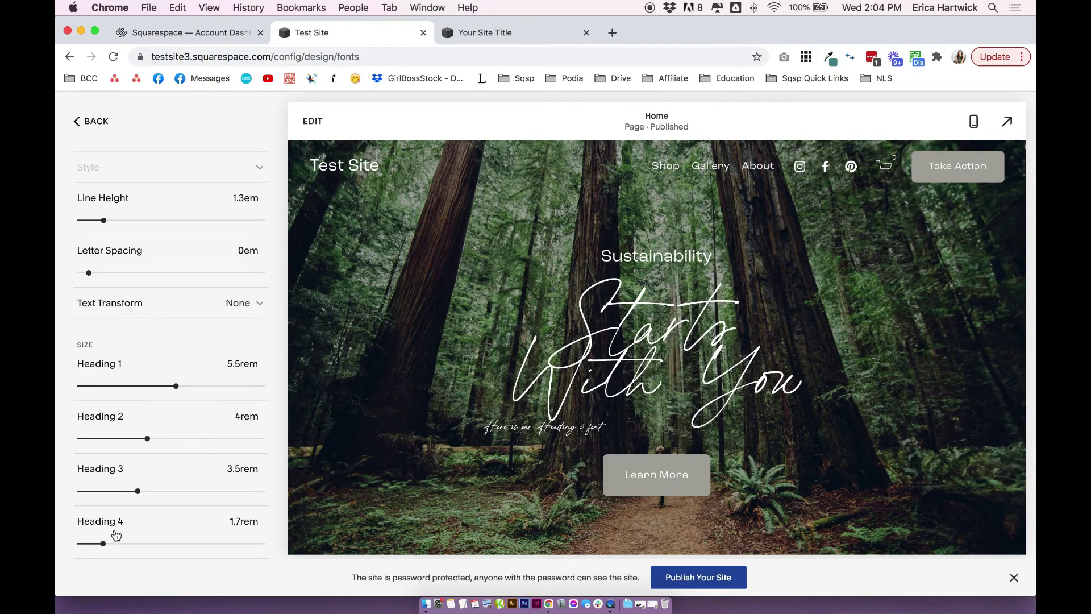
{"action": "mouse_move", "coordinate": [175, 386]}
{"action": "left_mouse_down"}
{"action": "mouse_move", "coordinate": [202, 385]}
{"action": "mouse_move", "coordinate": [169, 386]}
{"action": "left_mouse_up"}
- Reset heading letter spacing to 0em and save the heading style
{"action": "scroll", "coordinate": [178, 451], "scroll_direction": "up", "scroll_amount": 3}
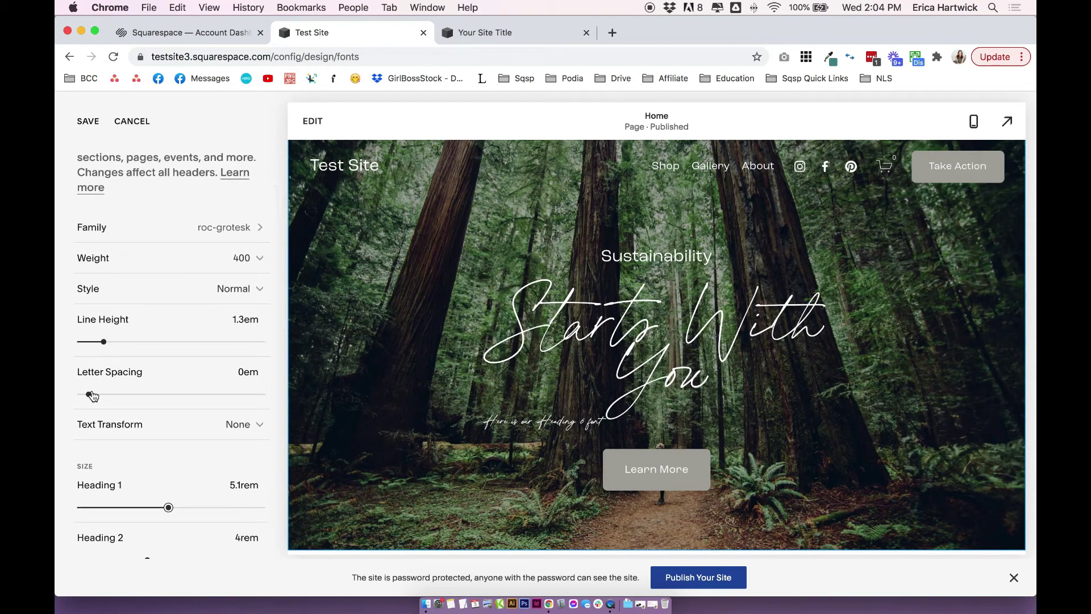
{"action": "scroll", "coordinate": [130, 425], "scroll_direction": "up", "scroll_amount": 1}
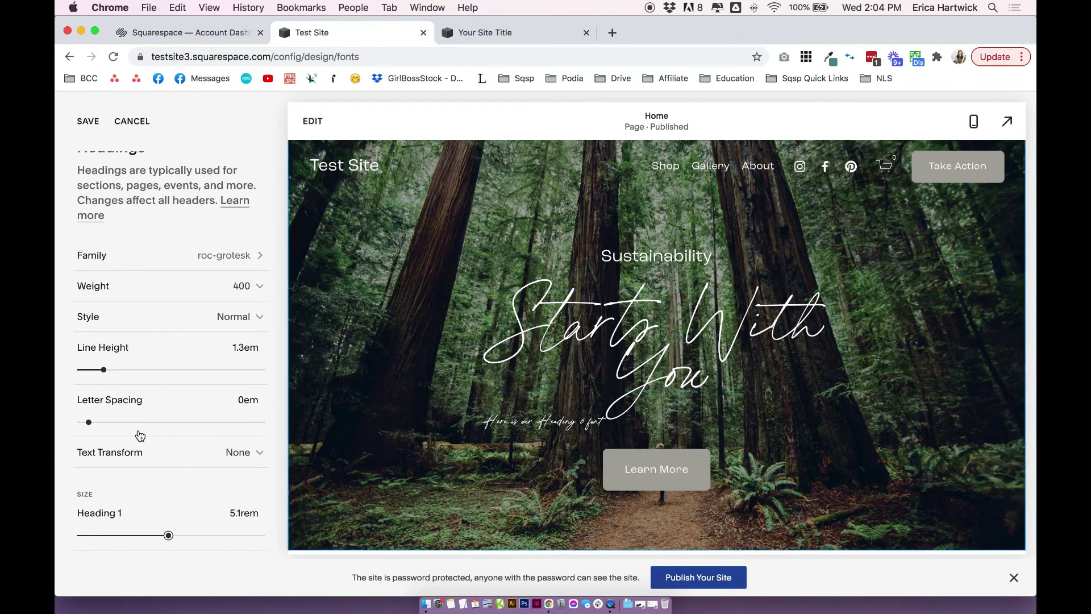
{"action": "left_click_drag", "start_coordinate": [88, 423], "coordinate": [121, 422]}
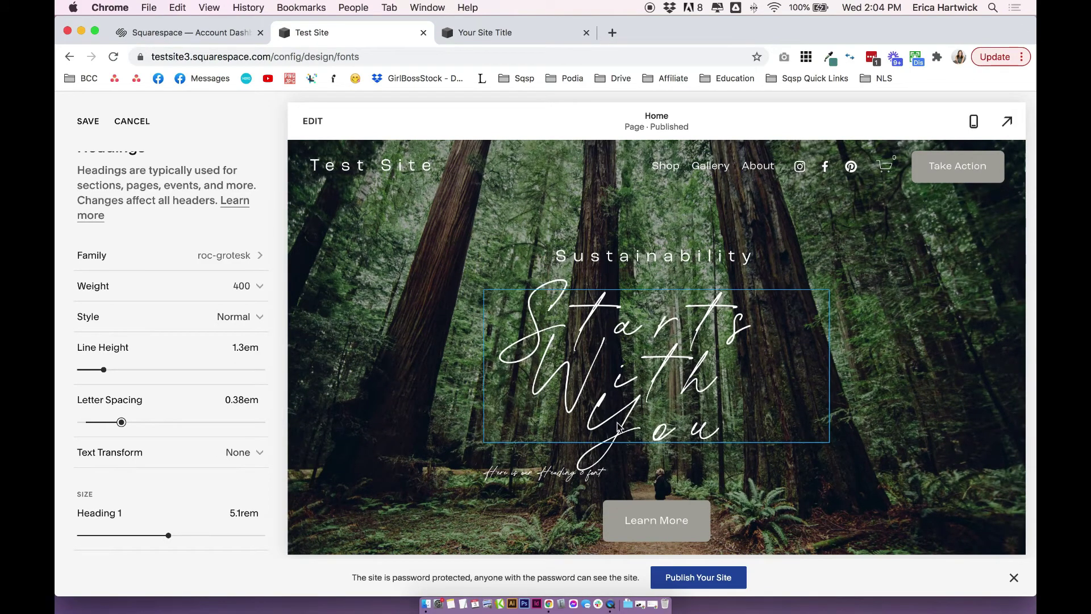
{"action": "left_click", "coordinate": [253, 400]}
{"action": "key", "text": "BackSpace"}
{"action": "key", "text": "BackSpace"}
{"action": "key", "text": "BackSpace"}
{"action": "key", "text": "Return"}
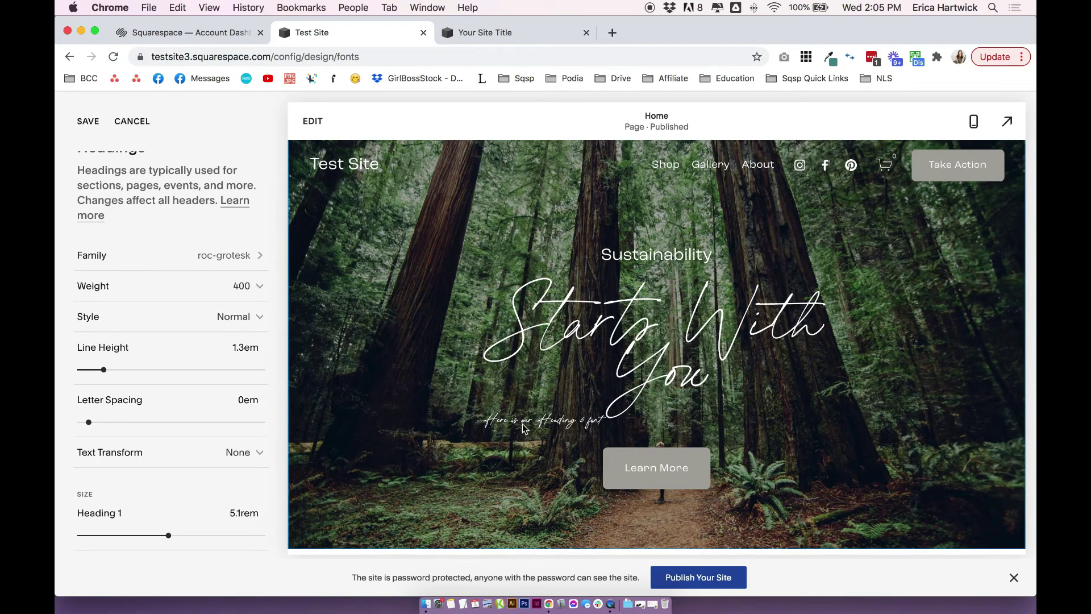
{"action": "scroll", "coordinate": [202, 421], "scroll_direction": "down", "scroll_amount": 3}
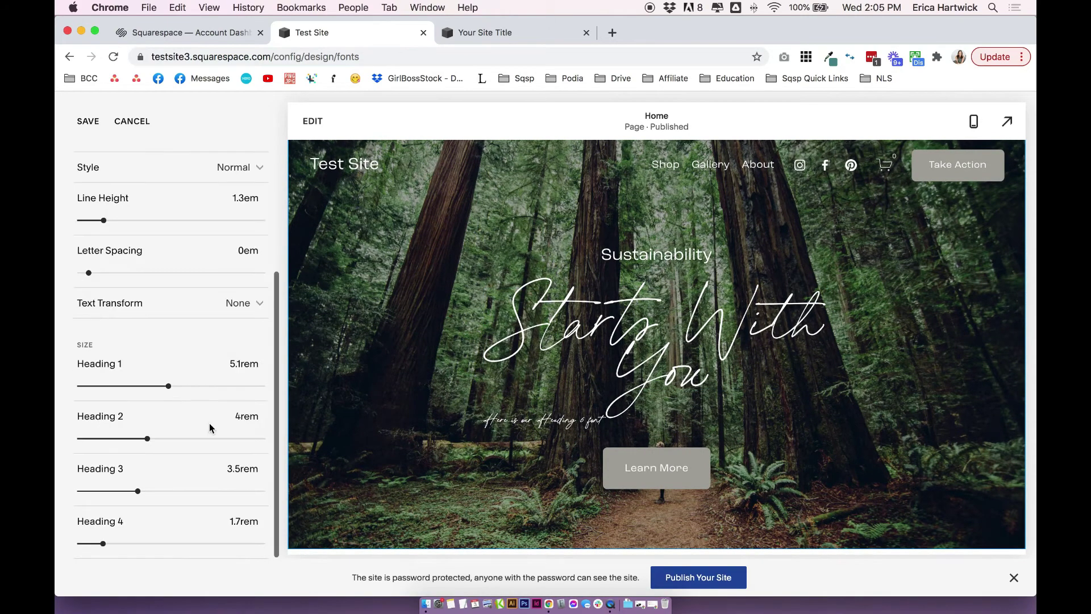
{"action": "scroll", "coordinate": [225, 438], "scroll_direction": "up", "scroll_amount": 3}
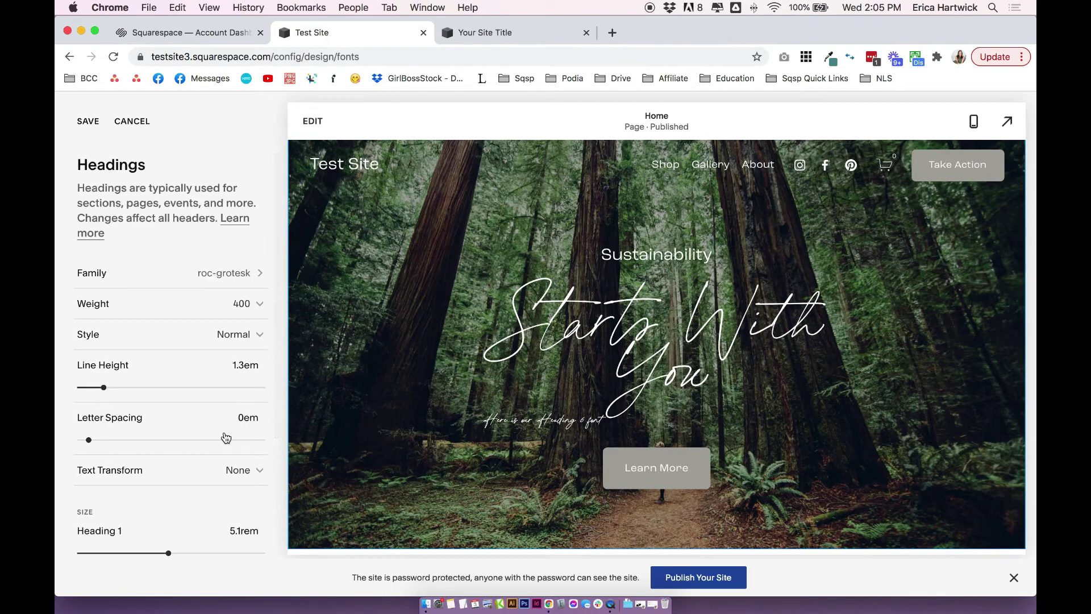
{"action": "left_click", "coordinate": [88, 121]}
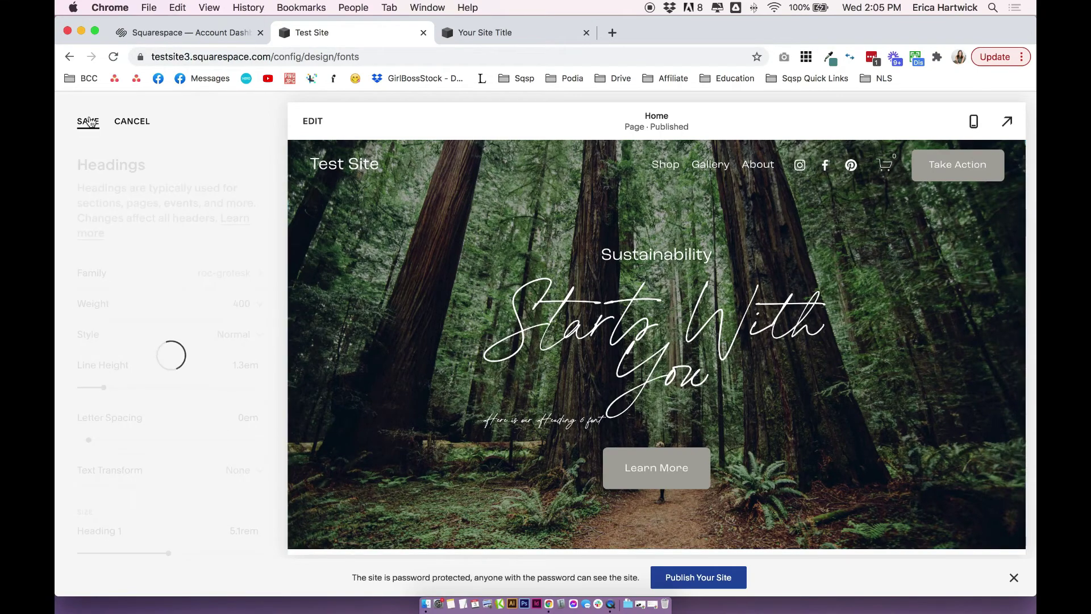
{"action": "left_click", "coordinate": [104, 126]}
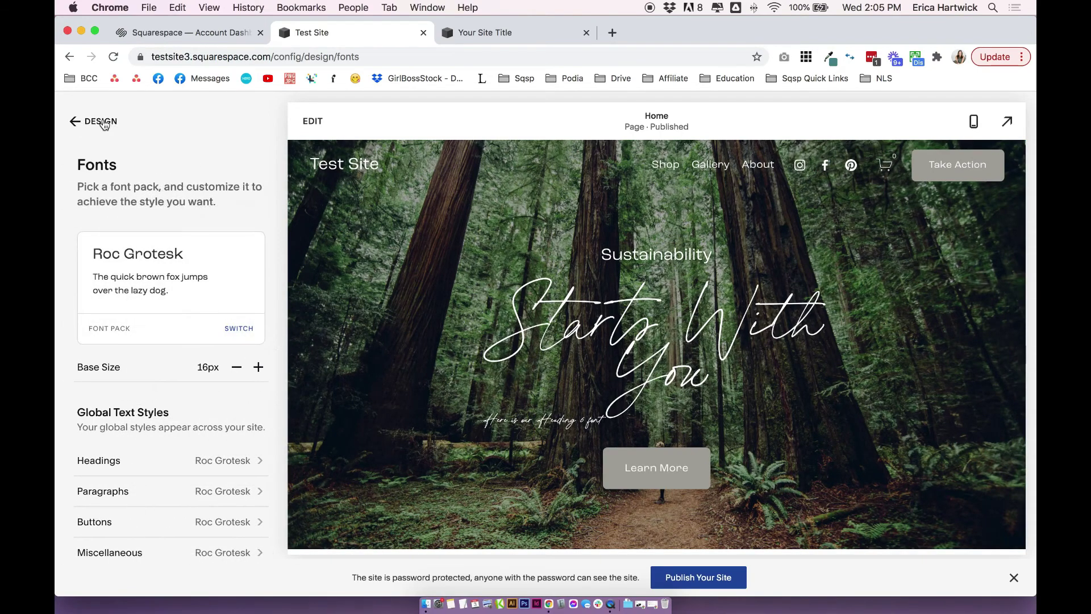
- Return to Custom CSS and delete one blank line
{"action": "left_click", "coordinate": [104, 123]}
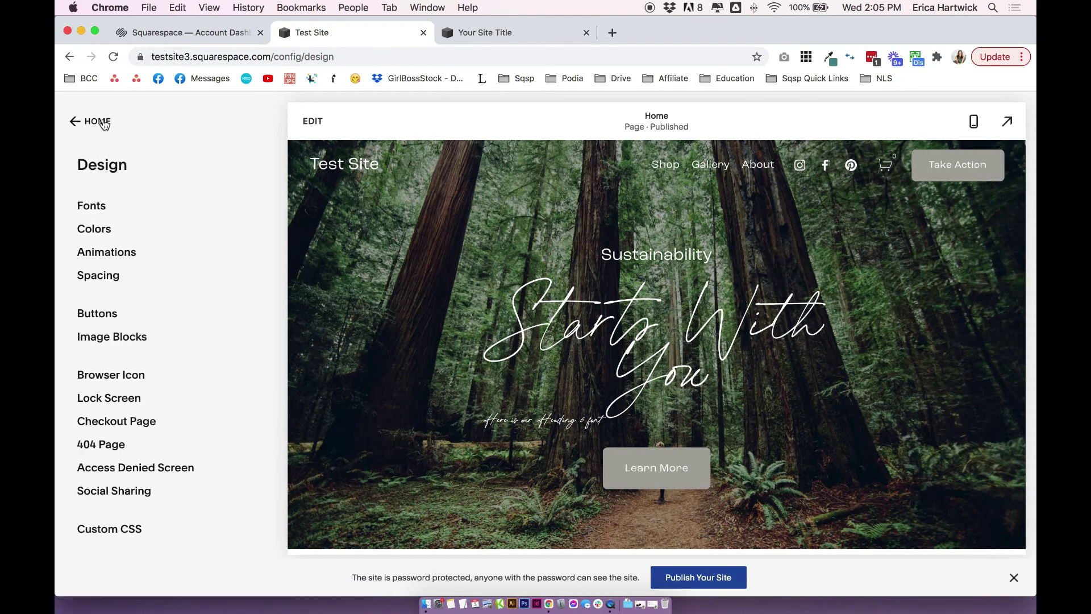
{"action": "left_click", "coordinate": [126, 534]}
{"action": "scroll", "coordinate": [127, 489], "scroll_direction": "down", "scroll_amount": 5}
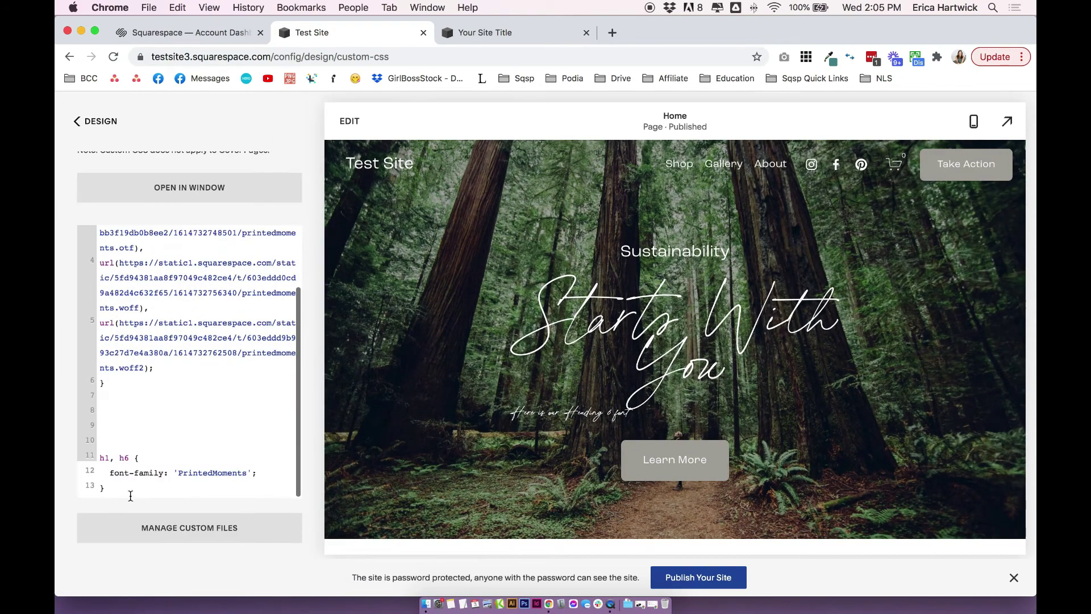
{"action": "left_click", "coordinate": [172, 431]}
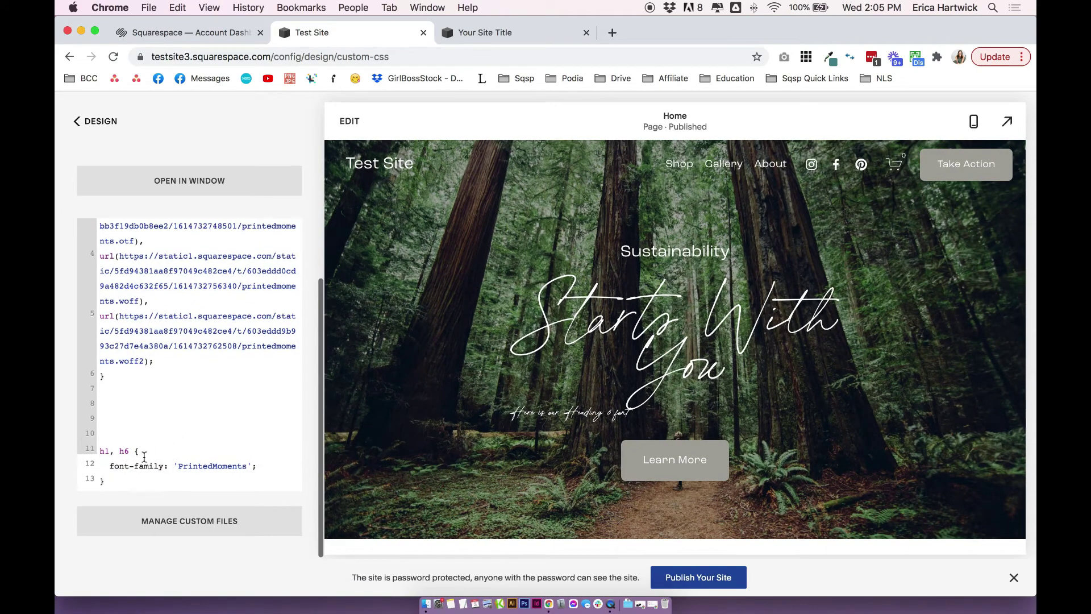
{"action": "left_click", "coordinate": [100, 451]}
{"action": "key", "text": "BackSpace"}
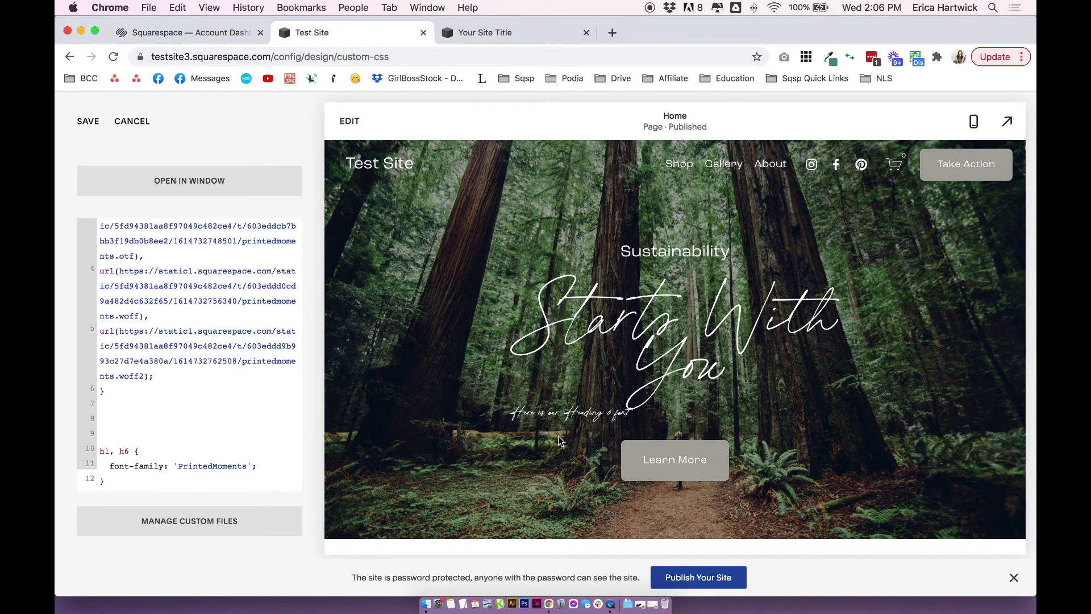
{"action": "scroll", "coordinate": [540, 423], "scroll_direction": "down", "scroll_amount": 3}
{"action": "scroll", "coordinate": [522, 428], "scroll_direction": "up", "scroll_amount": 3}
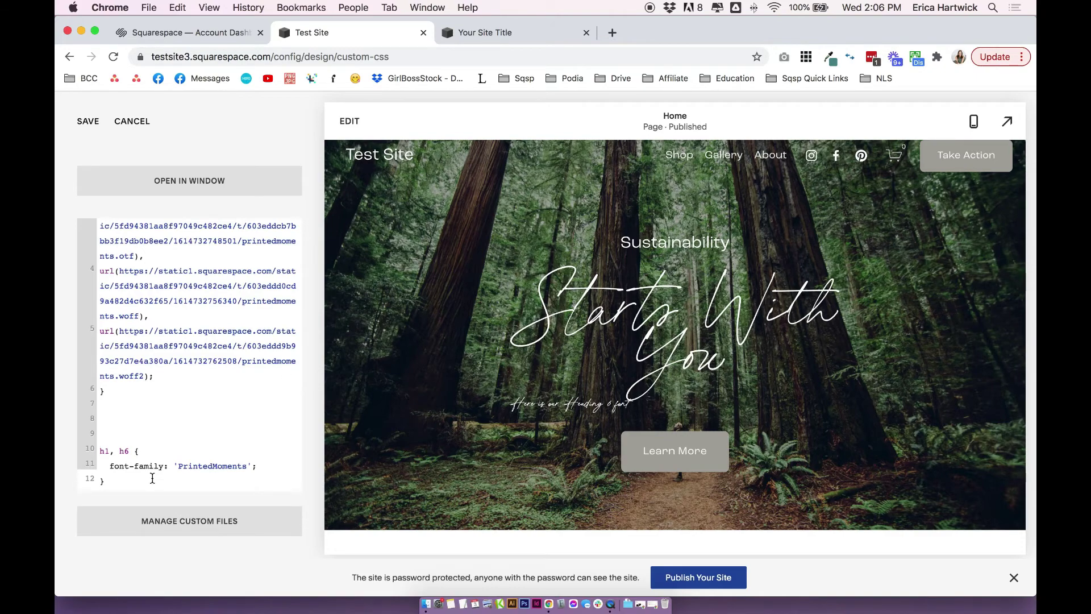
- Drop h6 from the h1 selector and paste a separate h6 PrintedMoments font-family rule
{"action": "left_click", "coordinate": [132, 481]}
{"action": "left_click_drag", "start_coordinate": [122, 481], "coordinate": [120, 450]}
{"action": "key", "text": "super+c"}
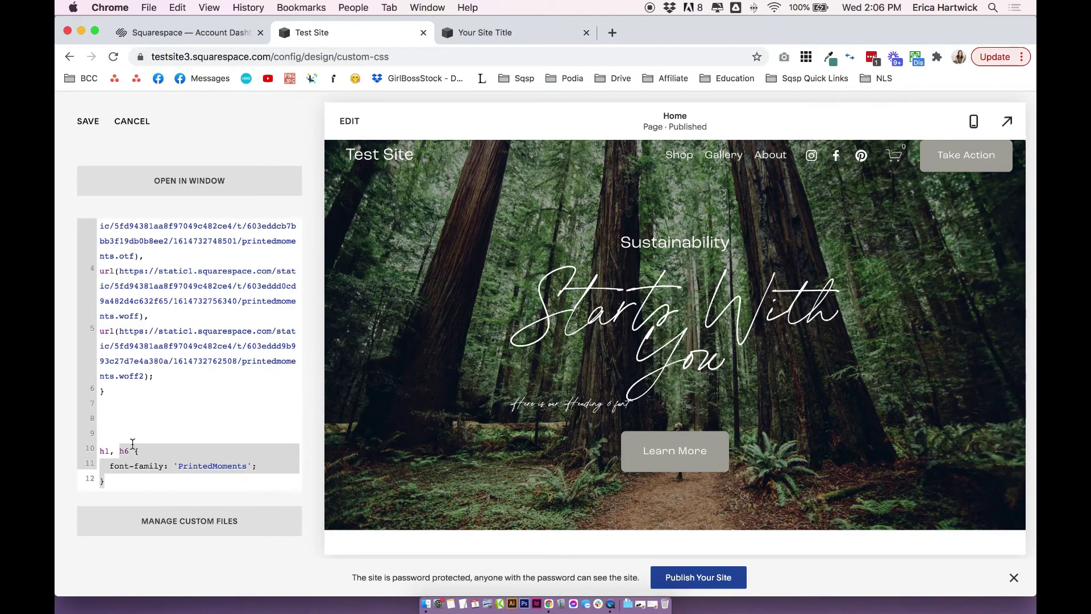
{"action": "left_click", "coordinate": [132, 444]}
{"action": "key", "text": "BackSpace"}
{"action": "key", "text": "BackSpace"}
{"action": "key", "text": "BackSpace"}
{"action": "key", "text": "BackSpace"}
{"action": "key", "text": "BackSpace"}
{"action": "left_click", "coordinate": [132, 487]}
{"action": "key", "text": "Return"}
{"action": "key", "text": "Return"}
{"action": "key", "text": "super+v"}
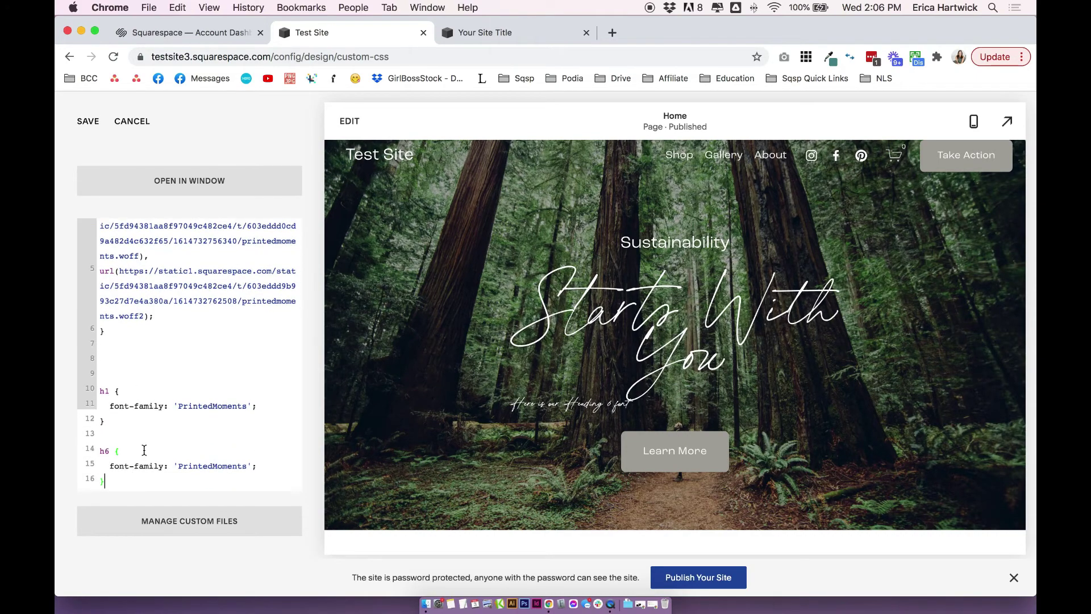
{"action": "left_click_drag", "start_coordinate": [130, 482], "coordinate": [85, 390]}
{"action": "left_click", "coordinate": [113, 370]}
- Add font-size: 20px; to the h6 rule, correcting the typo and reverting the 200px test
{"action": "key", "text": "Return"}
{"action": "type", "text": "font0s"}
{"action": "key", "text": "BackSpace"}
{"action": "key", "text": "BackSpace"}
{"action": "type", "text": "-size:"}
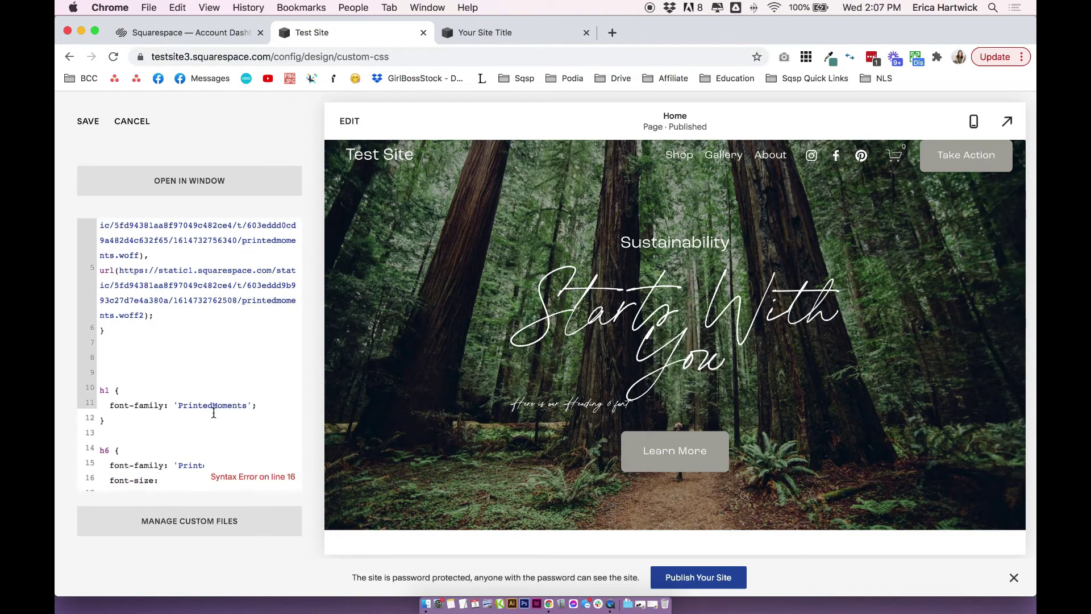
{"action": "scroll", "coordinate": [214, 412], "scroll_direction": "down", "scroll_amount": 1}
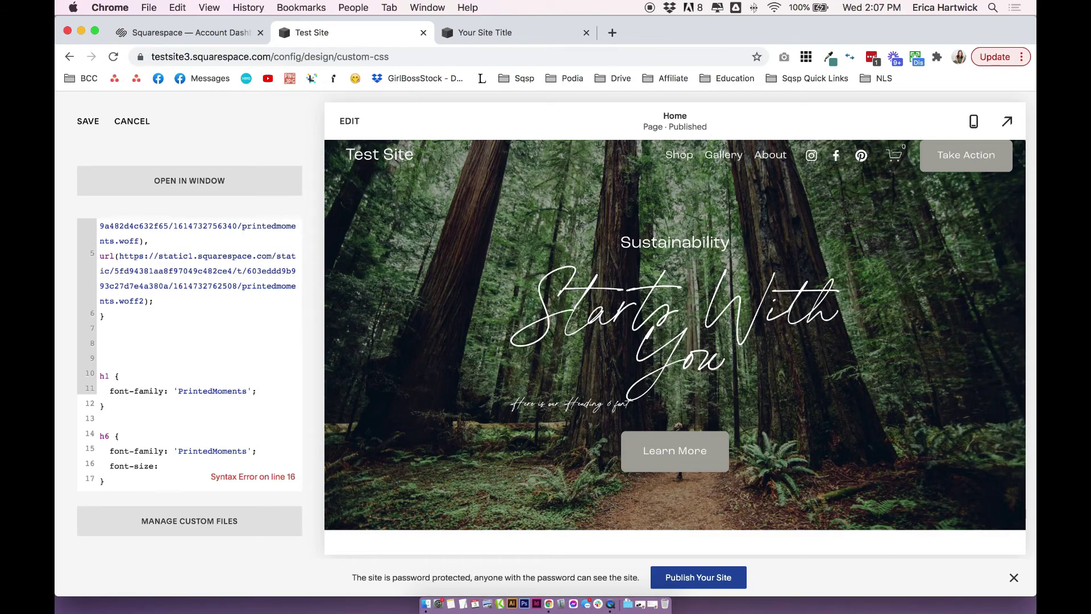
{"action": "type", "text": "20px;"}
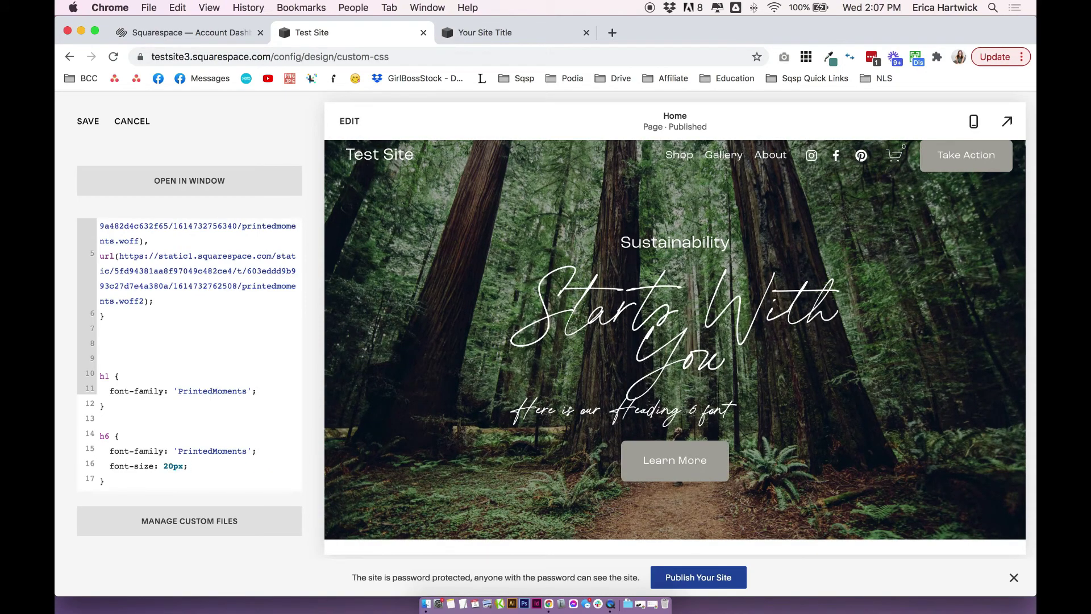
{"action": "left_click", "coordinate": [168, 465]}
{"action": "type", "text": "0"}
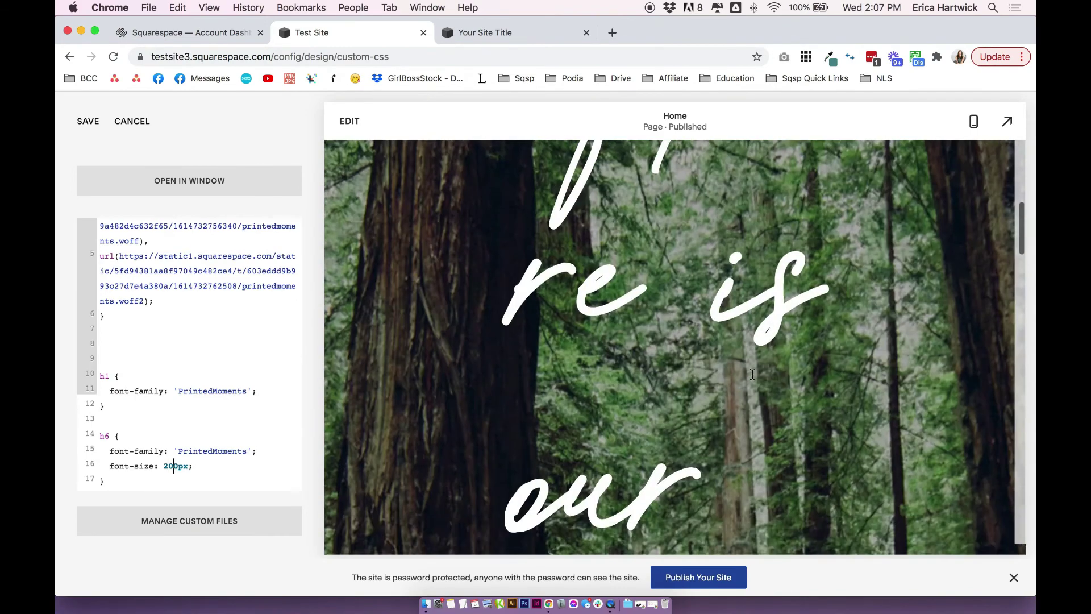
{"action": "key", "text": "BackSpace"}
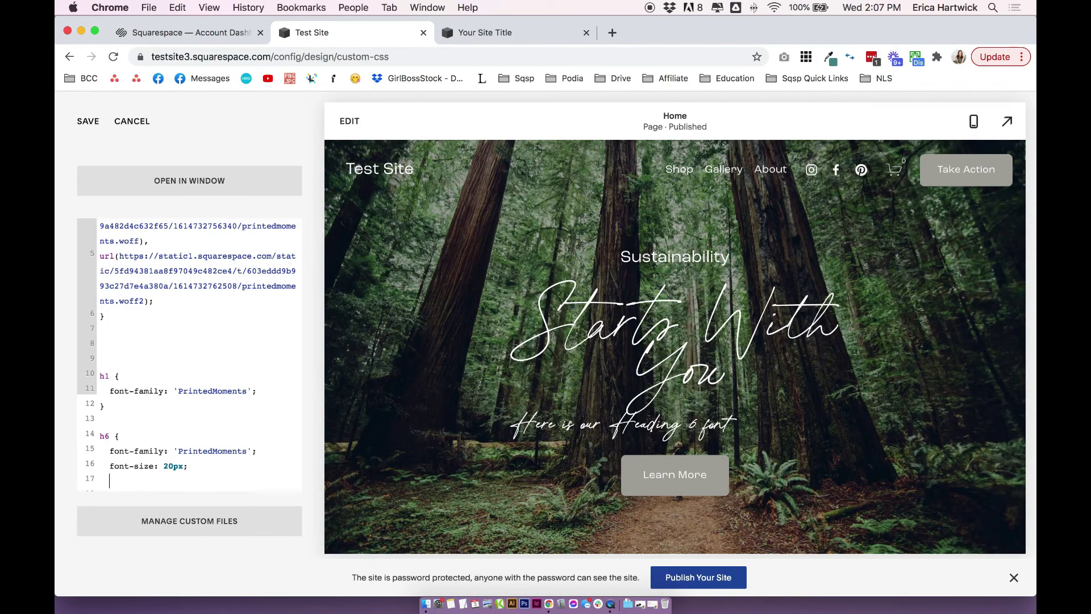
- Add letter-spacing: 2px; and color: #ffccff; to the h6 rule, fixing typos and semicolons
{"action": "type", "text": "letter-so"}
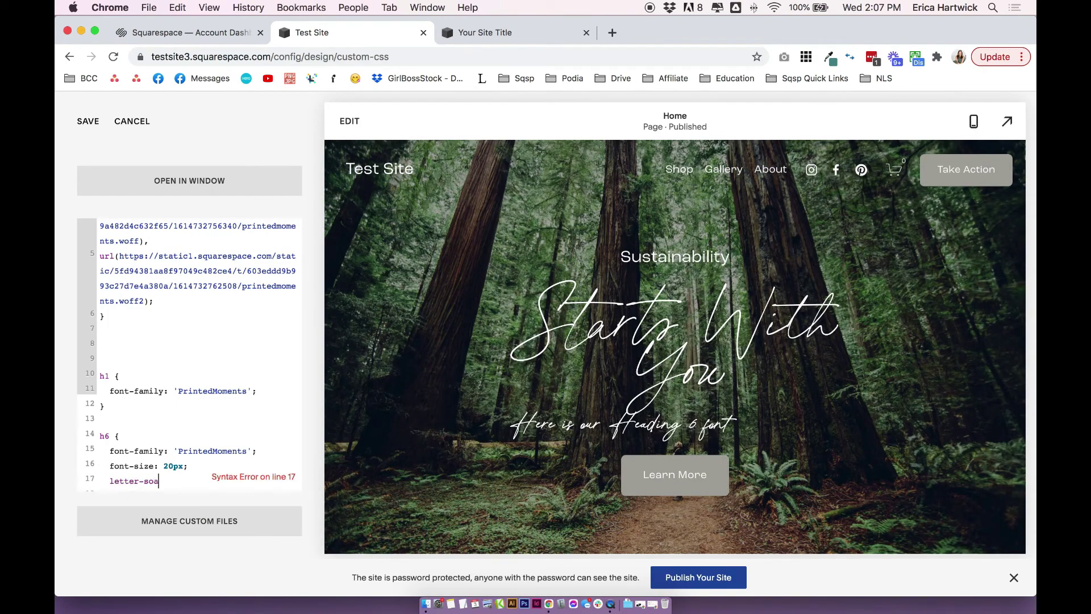
{"action": "key", "text": "BackSpace"}
{"action": "type", "text": "pacing: 2px;"}
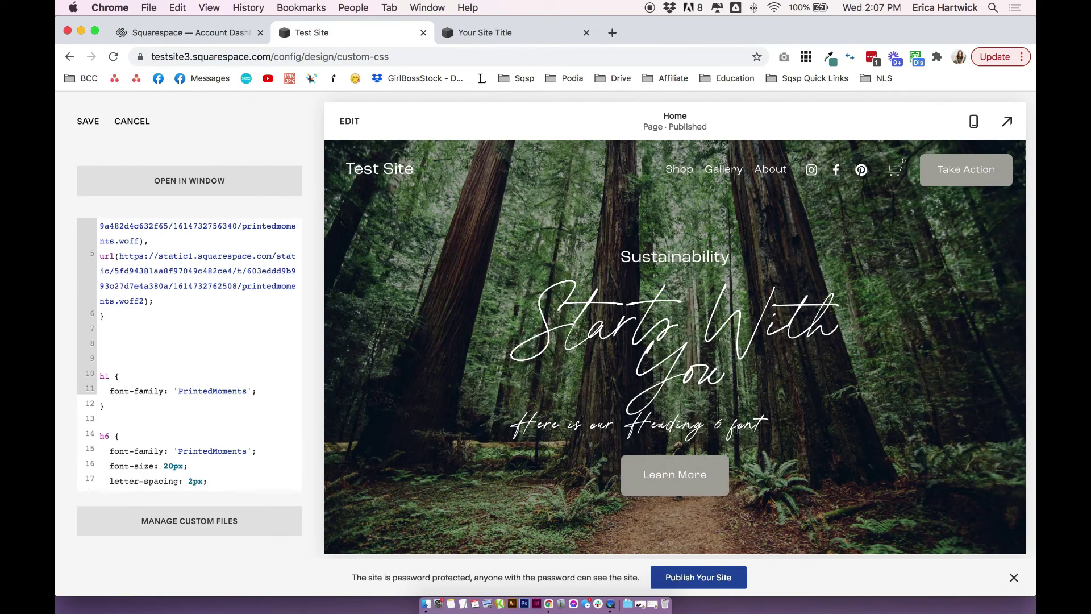
{"action": "scroll", "coordinate": [160, 438], "scroll_direction": "down", "scroll_amount": 1}
{"action": "key", "text": "BackSpace"}
{"action": "key", "text": "Return"}
{"action": "type", "text": "color: #ffccff;"}
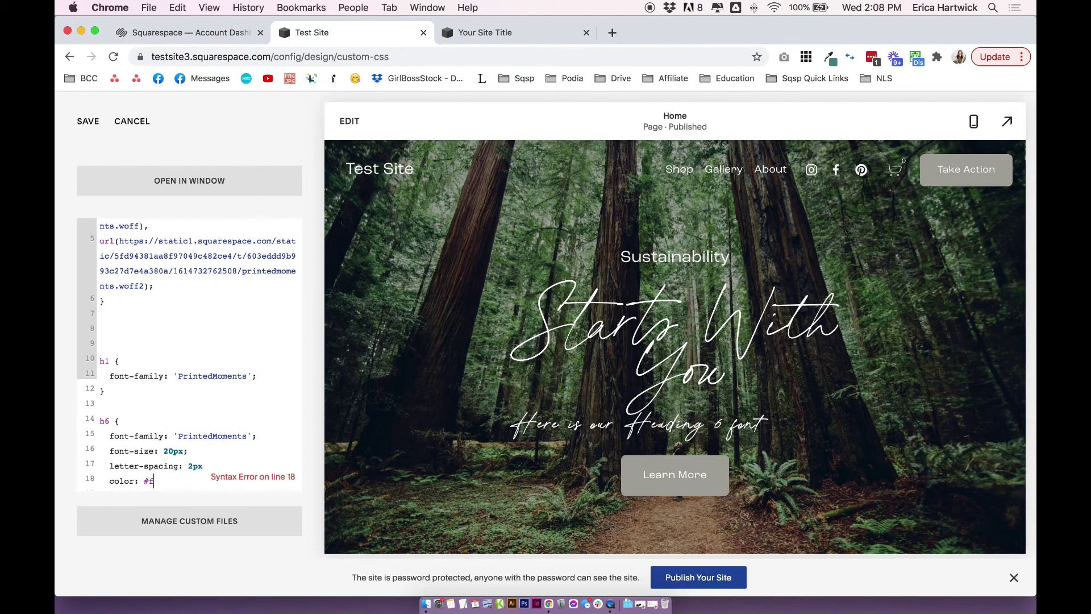
{"action": "left_click", "coordinate": [203, 466]}
{"action": "type", "text": ";"}
{"action": "scroll", "coordinate": [161, 463], "scroll_direction": "down", "scroll_amount": 1}
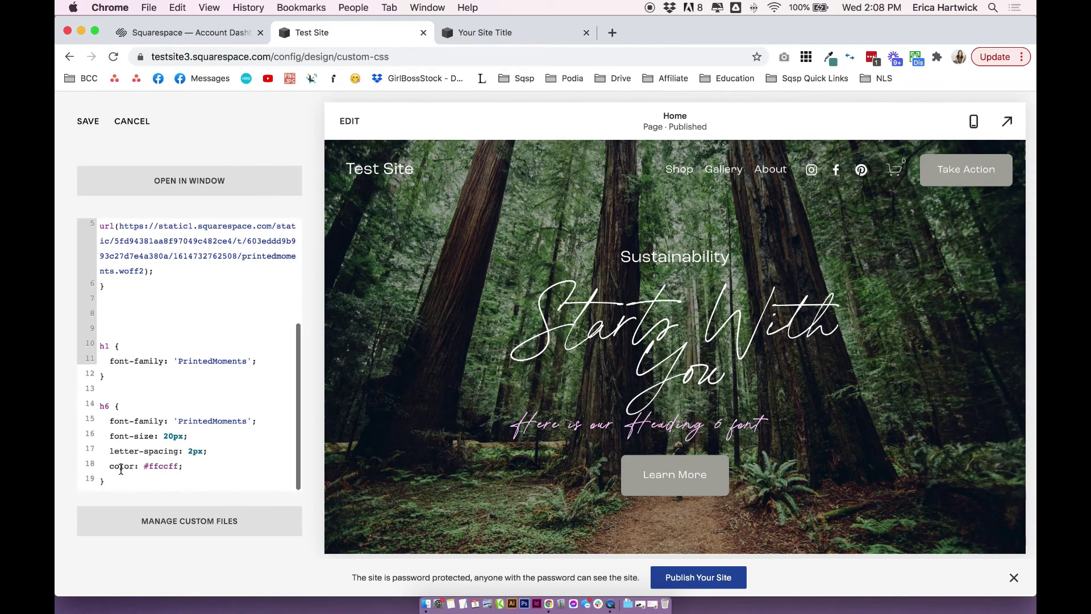
- Check the #ffccff value and the h6 declarations, then move to the h1 font-family line
{"action": "double_click", "coordinate": [121, 466]}
{"action": "double_click", "coordinate": [167, 466]}
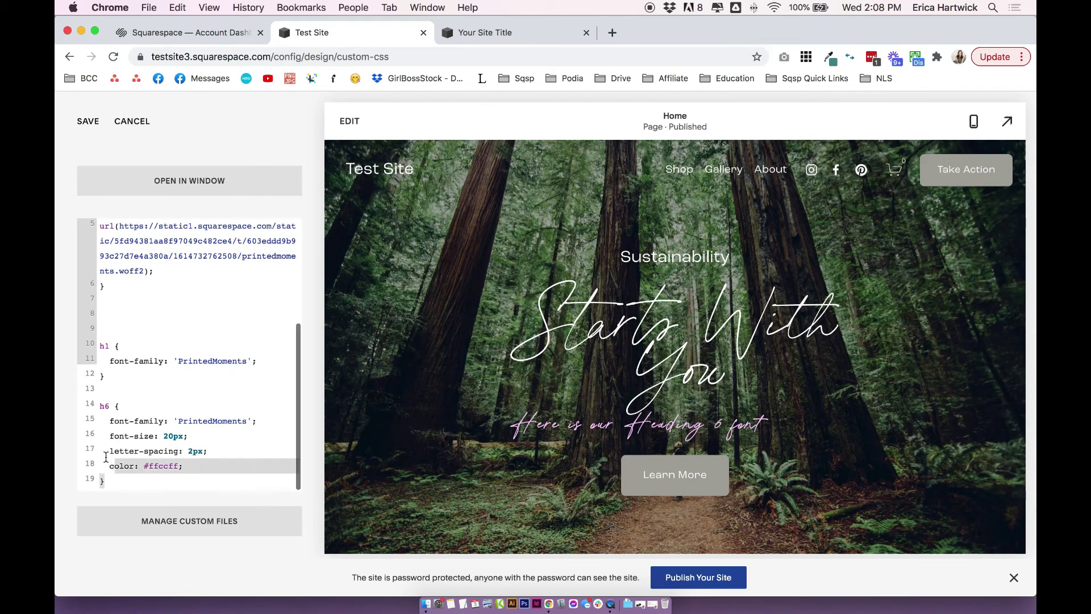
{"action": "left_click_drag", "start_coordinate": [96, 446], "coordinate": [81, 392]}
{"action": "left_click", "coordinate": [120, 406]}
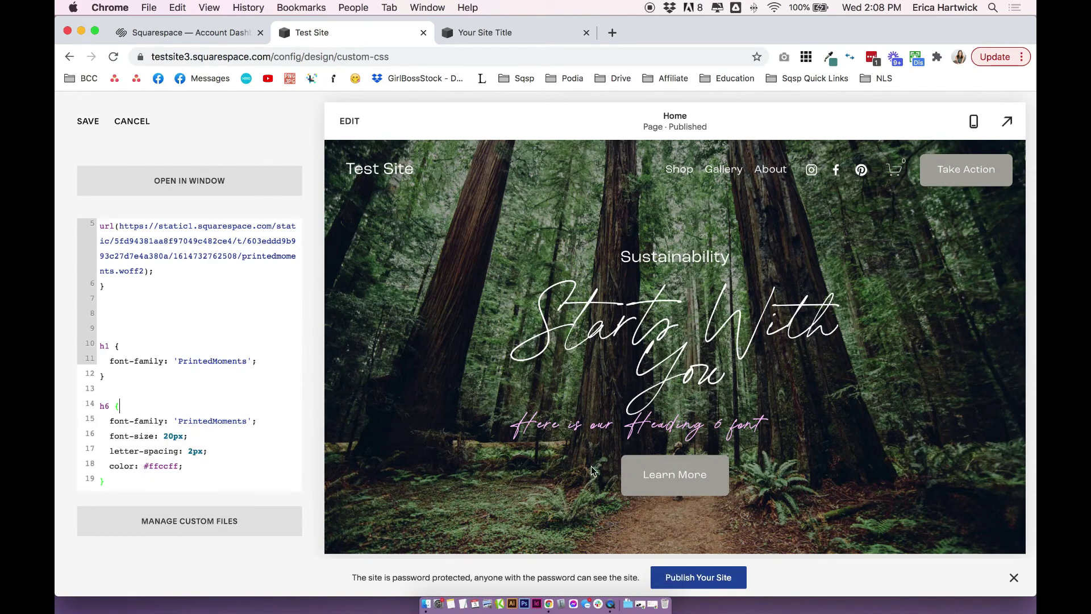
{"action": "left_click", "coordinate": [158, 361]}
{"action": "left_click", "coordinate": [262, 362]}
- Add a trial text-align:center; line after the colour declaration in the h6 rule
{"action": "left_click", "coordinate": [193, 466]}
{"action": "scroll", "coordinate": [685, 353], "scroll_direction": "down", "scroll_amount": 1}
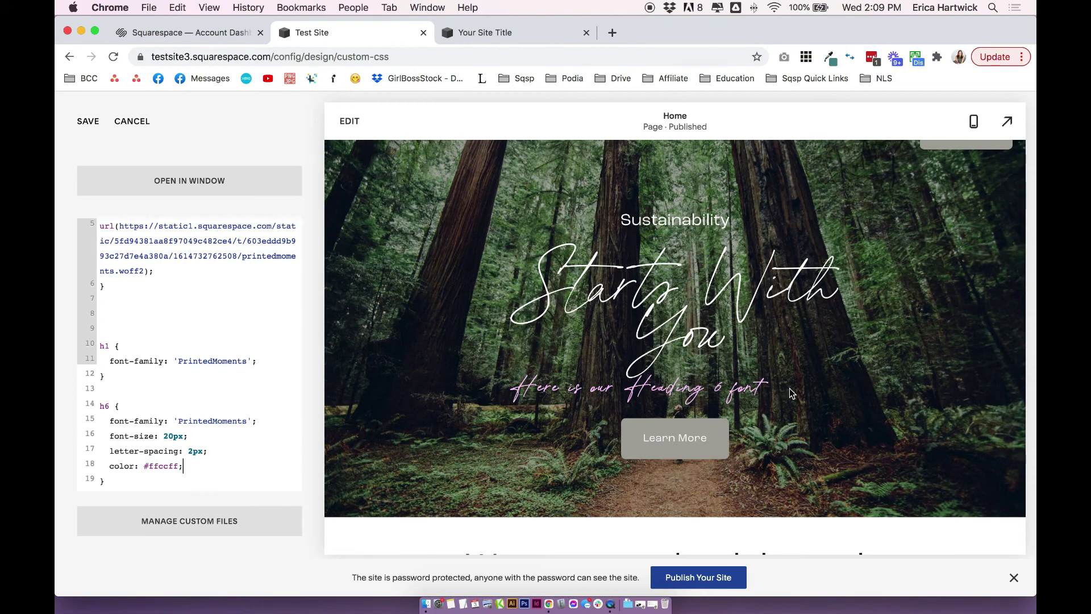
{"action": "scroll", "coordinate": [792, 394], "scroll_direction": "down", "scroll_amount": 3}
{"action": "scroll", "coordinate": [790, 395], "scroll_direction": "up", "scroll_amount": 4}
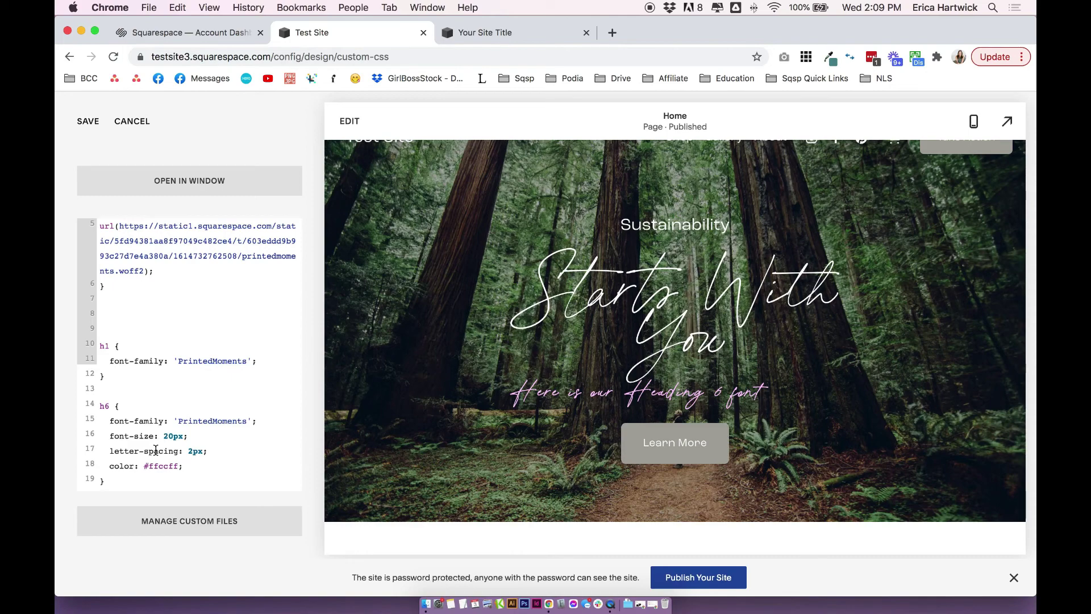
{"action": "key", "text": "Return"}
{"action": "type", "text": "text-align"}
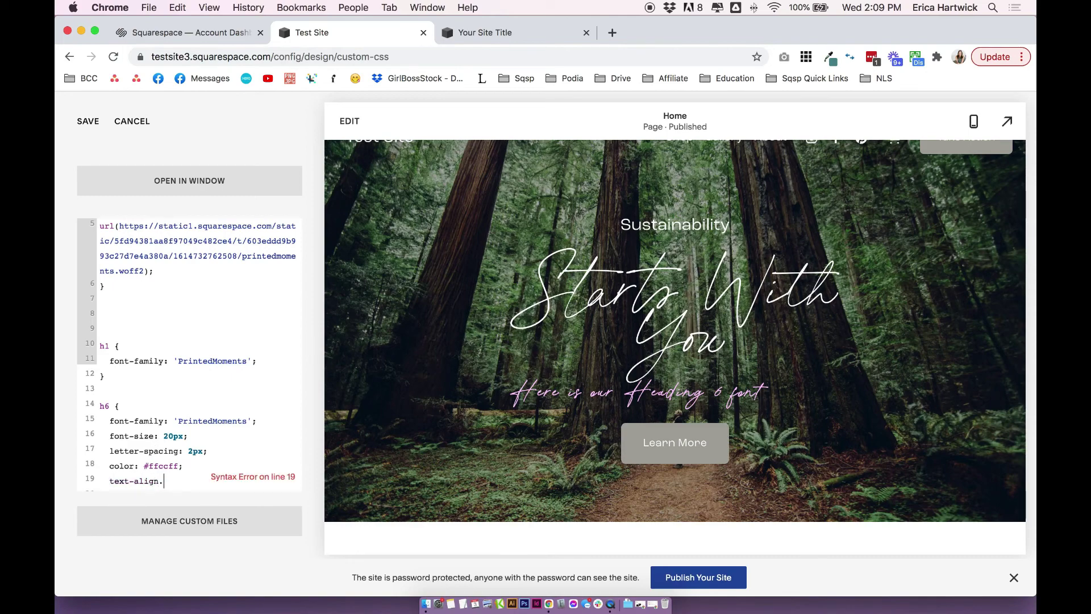
{"action": "type", "text": ":center;"}
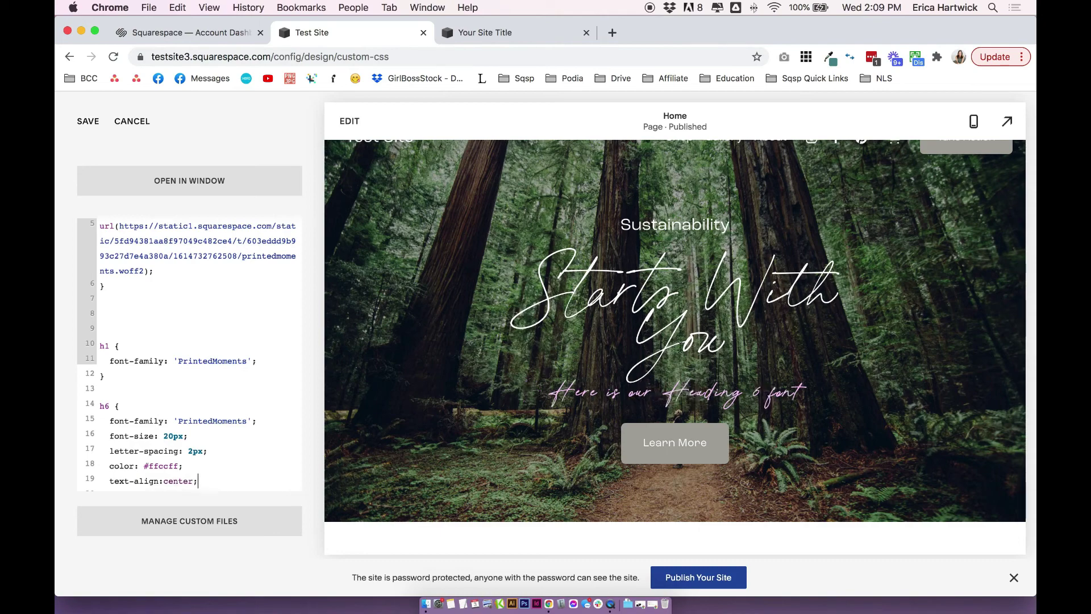
- Delete the text-align:center; line and save the custom CSS
{"action": "scroll", "coordinate": [199, 353], "scroll_direction": "down", "scroll_amount": 1}
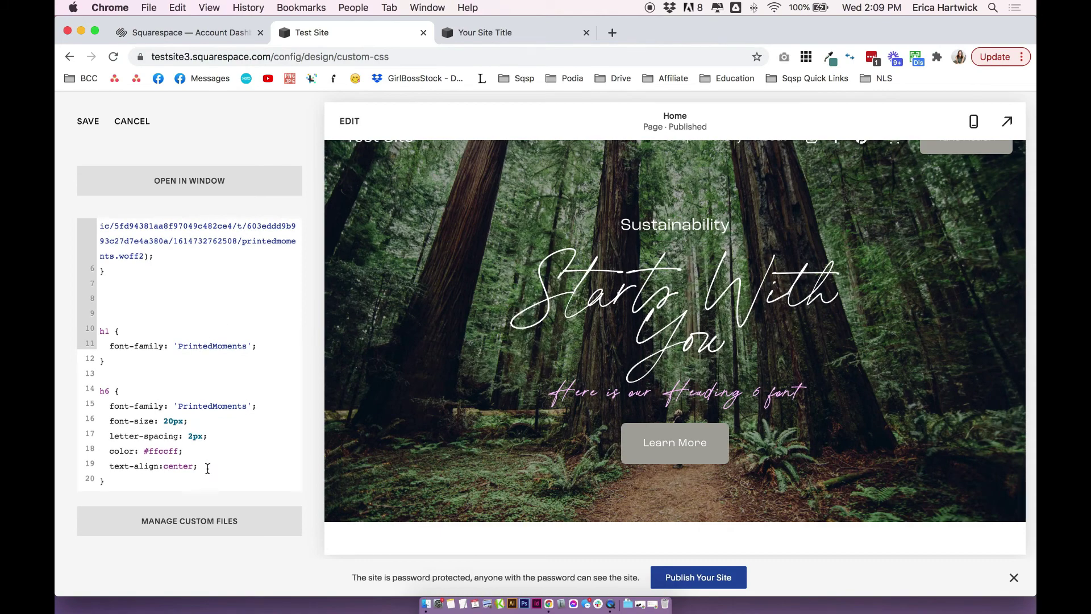
{"action": "left_click_drag", "start_coordinate": [207, 467], "coordinate": [88, 473]}
{"action": "key", "text": "BackSpace"}
{"action": "key", "text": "BackSpace"}
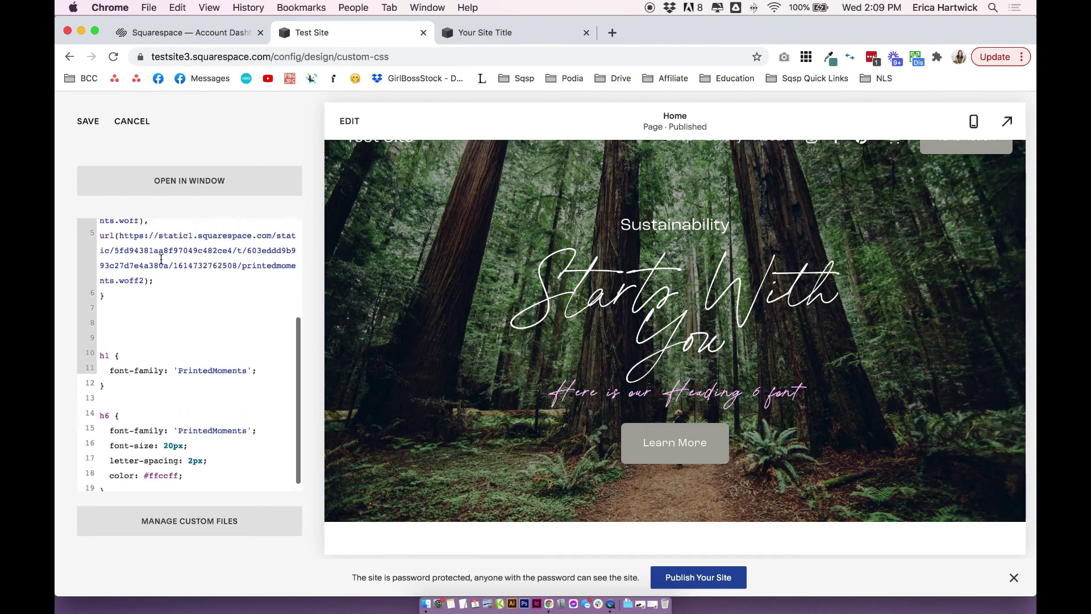
{"action": "left_click", "coordinate": [89, 122]}
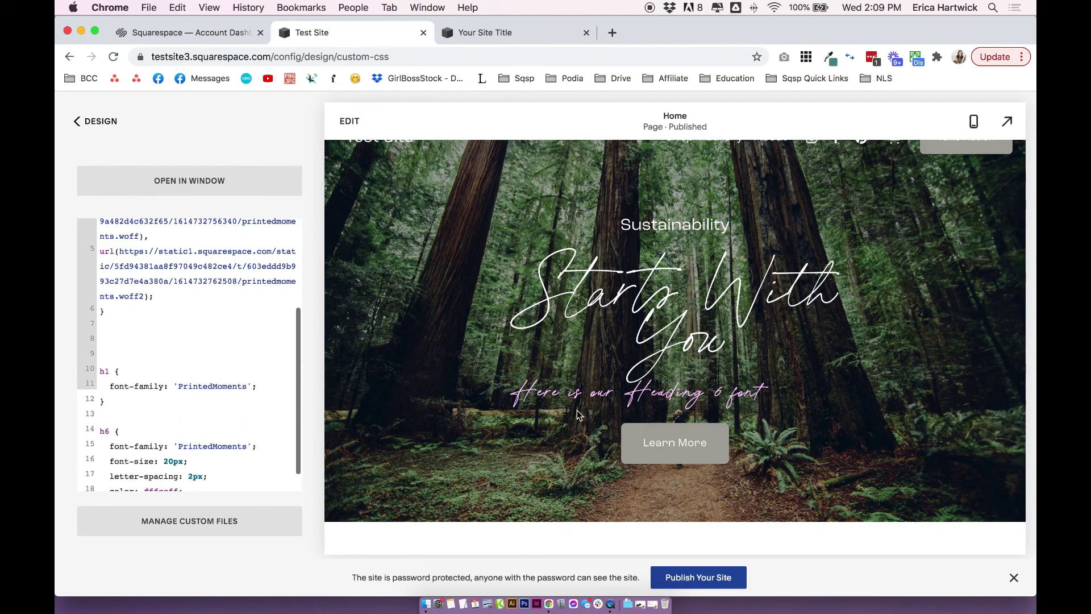
- Open the Heading 6 code block for editing and wrap its <h6> in <center></center> tags
{"action": "left_click", "coordinate": [356, 122]}
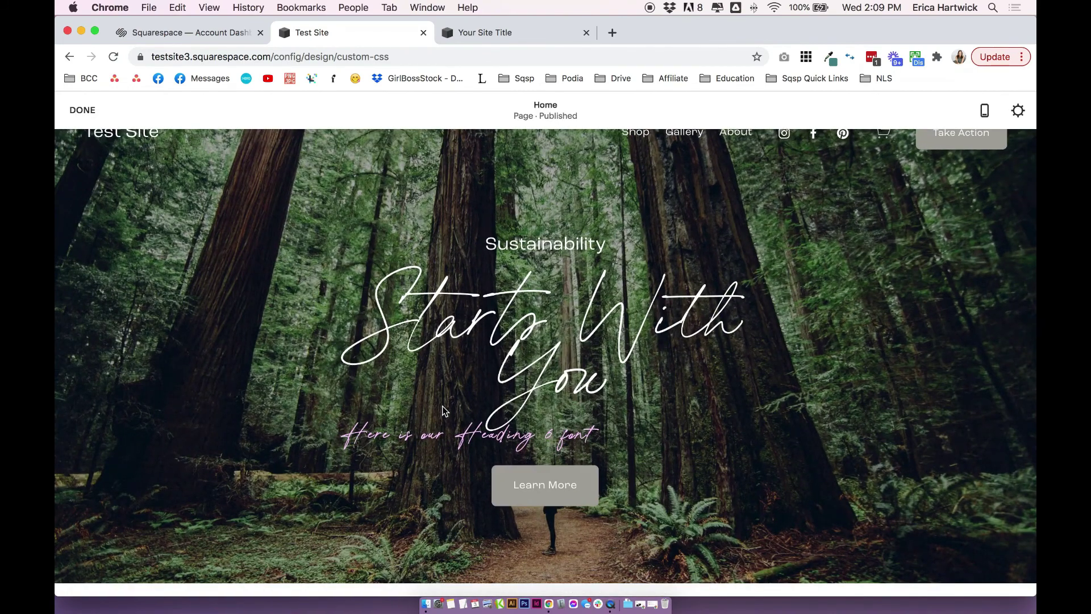
{"action": "left_click", "coordinate": [420, 441]}
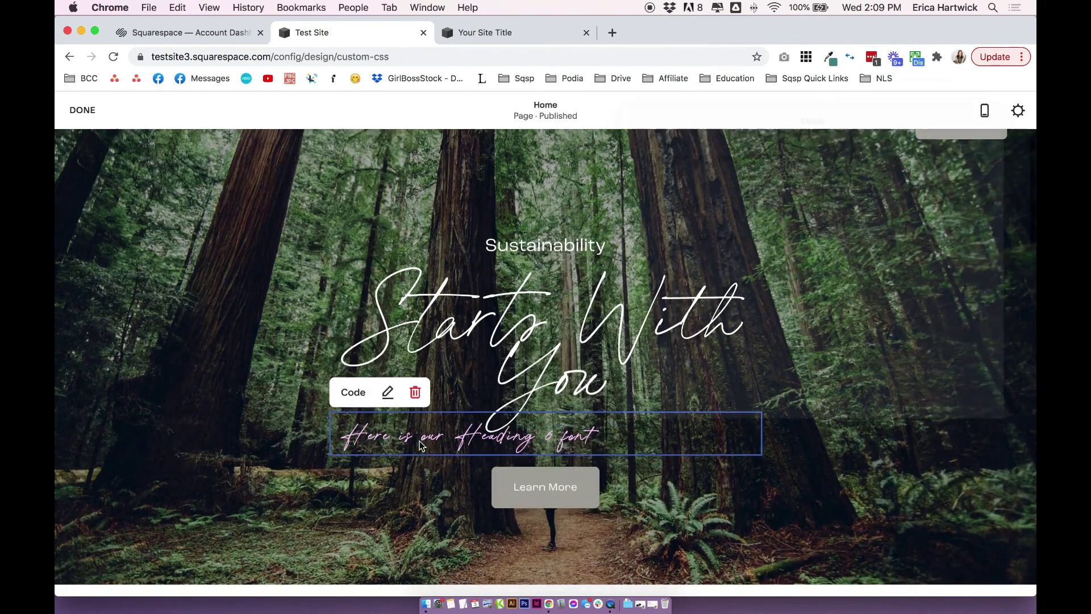
{"action": "left_click", "coordinate": [387, 397]}
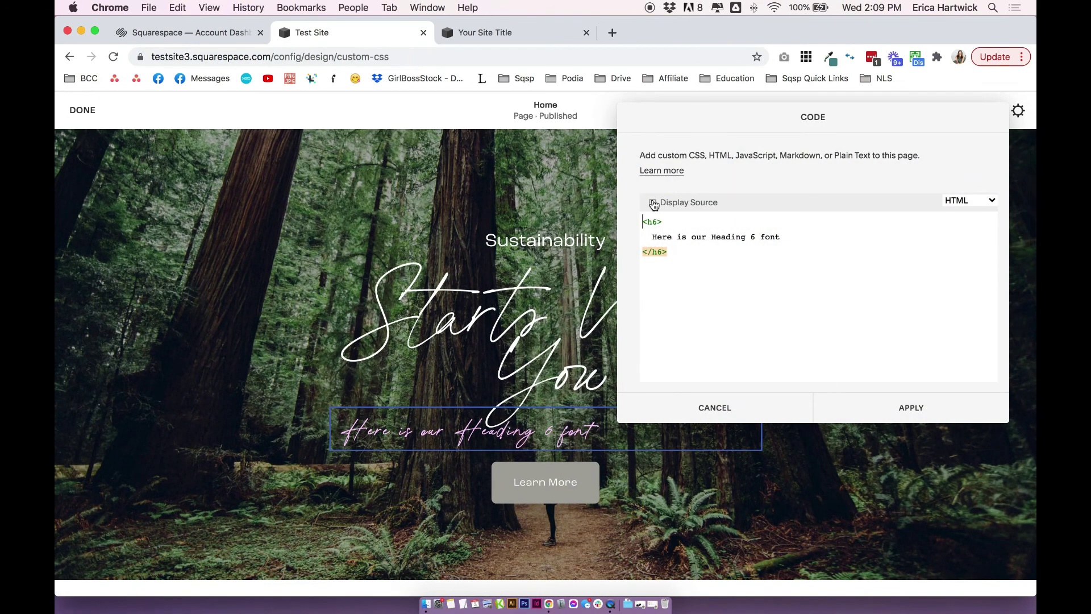
{"action": "key", "text": "Return"}
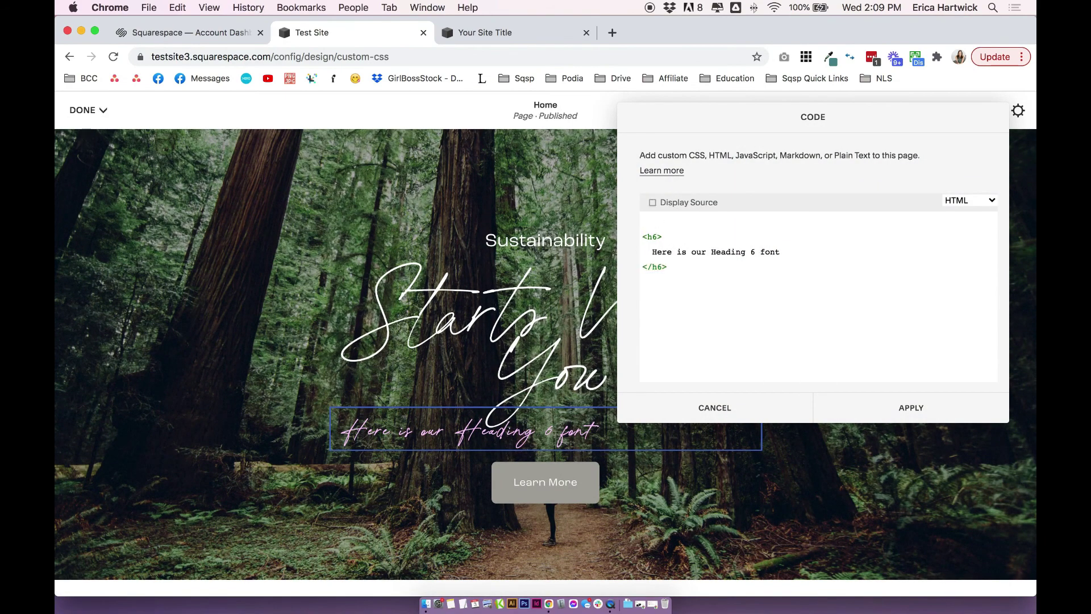
{"action": "type", "text": "<center>"}
{"action": "left_click", "coordinate": [754, 221]}
{"action": "key", "text": "super+z"}
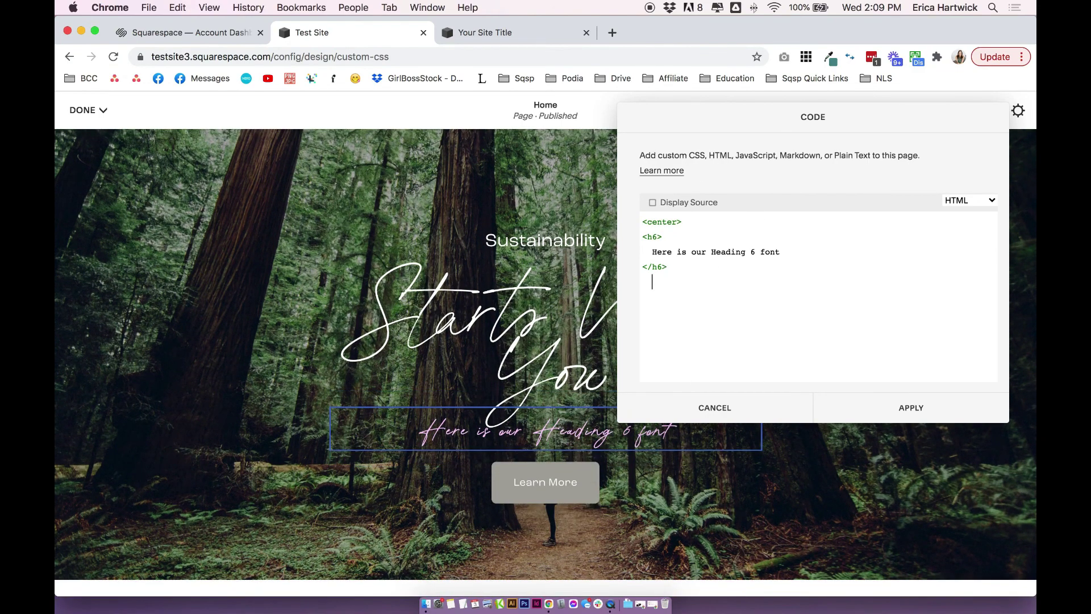
{"action": "type", "text": "</center>"}
- Paste a trial copy of the h6 element after the centred block, then undo the paste
{"action": "left_click_drag", "start_coordinate": [719, 283], "coordinate": [635, 175]}
{"action": "left_click", "coordinate": [742, 291]}
{"action": "left_click_drag", "start_coordinate": [784, 251], "coordinate": [606, 254]}
{"action": "left_click_drag", "start_coordinate": [682, 265], "coordinate": [604, 234]}
{"action": "key", "text": "super+c"}
{"action": "left_click", "coordinate": [736, 283]}
{"action": "key", "text": "Return"}
{"action": "key", "text": "Return"}
{"action": "key", "text": "super+v"}
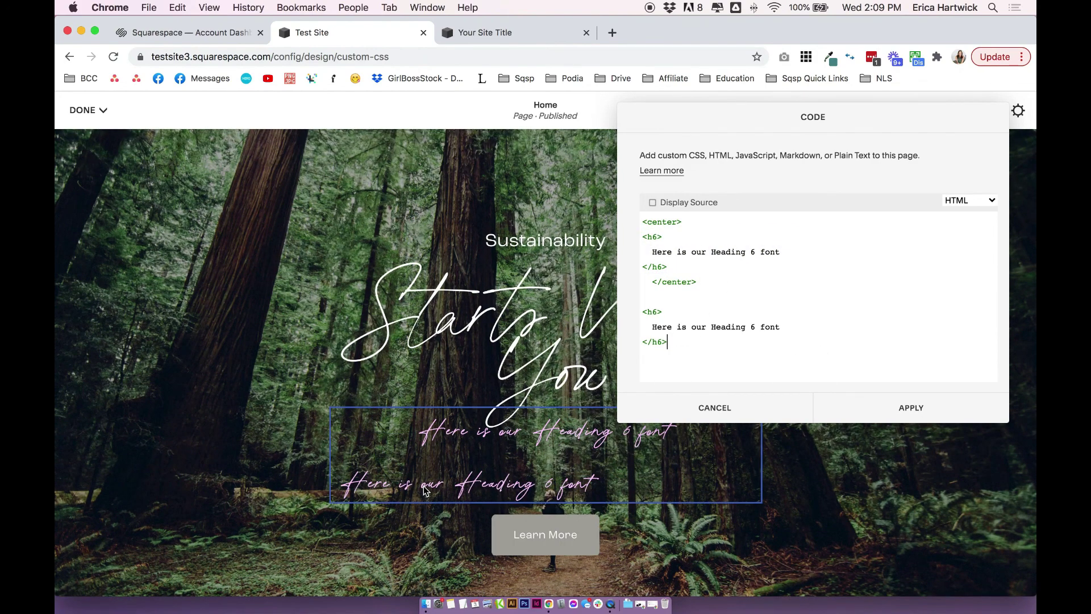
{"action": "key", "text": "super+z"}
- Apply the code block changes and save the page edits
{"action": "left_click", "coordinate": [926, 407]}
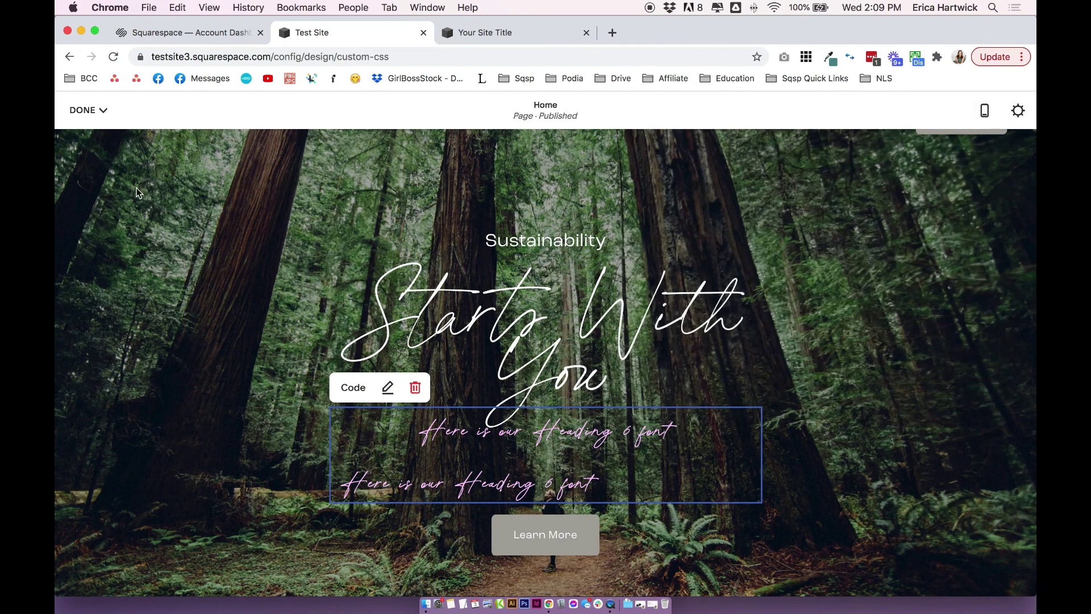
{"action": "mouse_move", "coordinate": [86, 110]}
{"action": "left_click", "coordinate": [90, 140]}
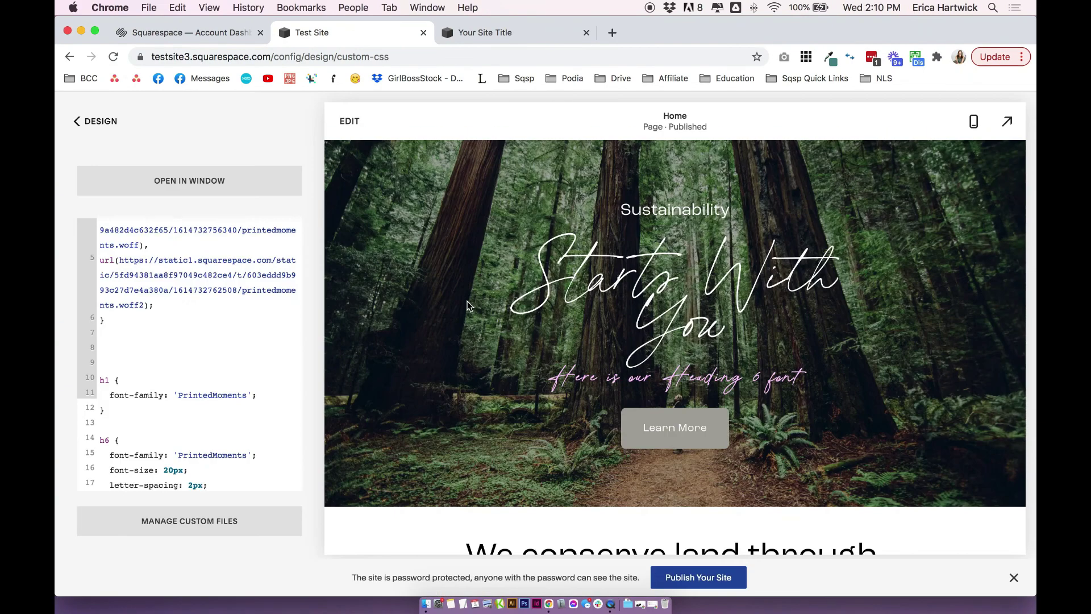